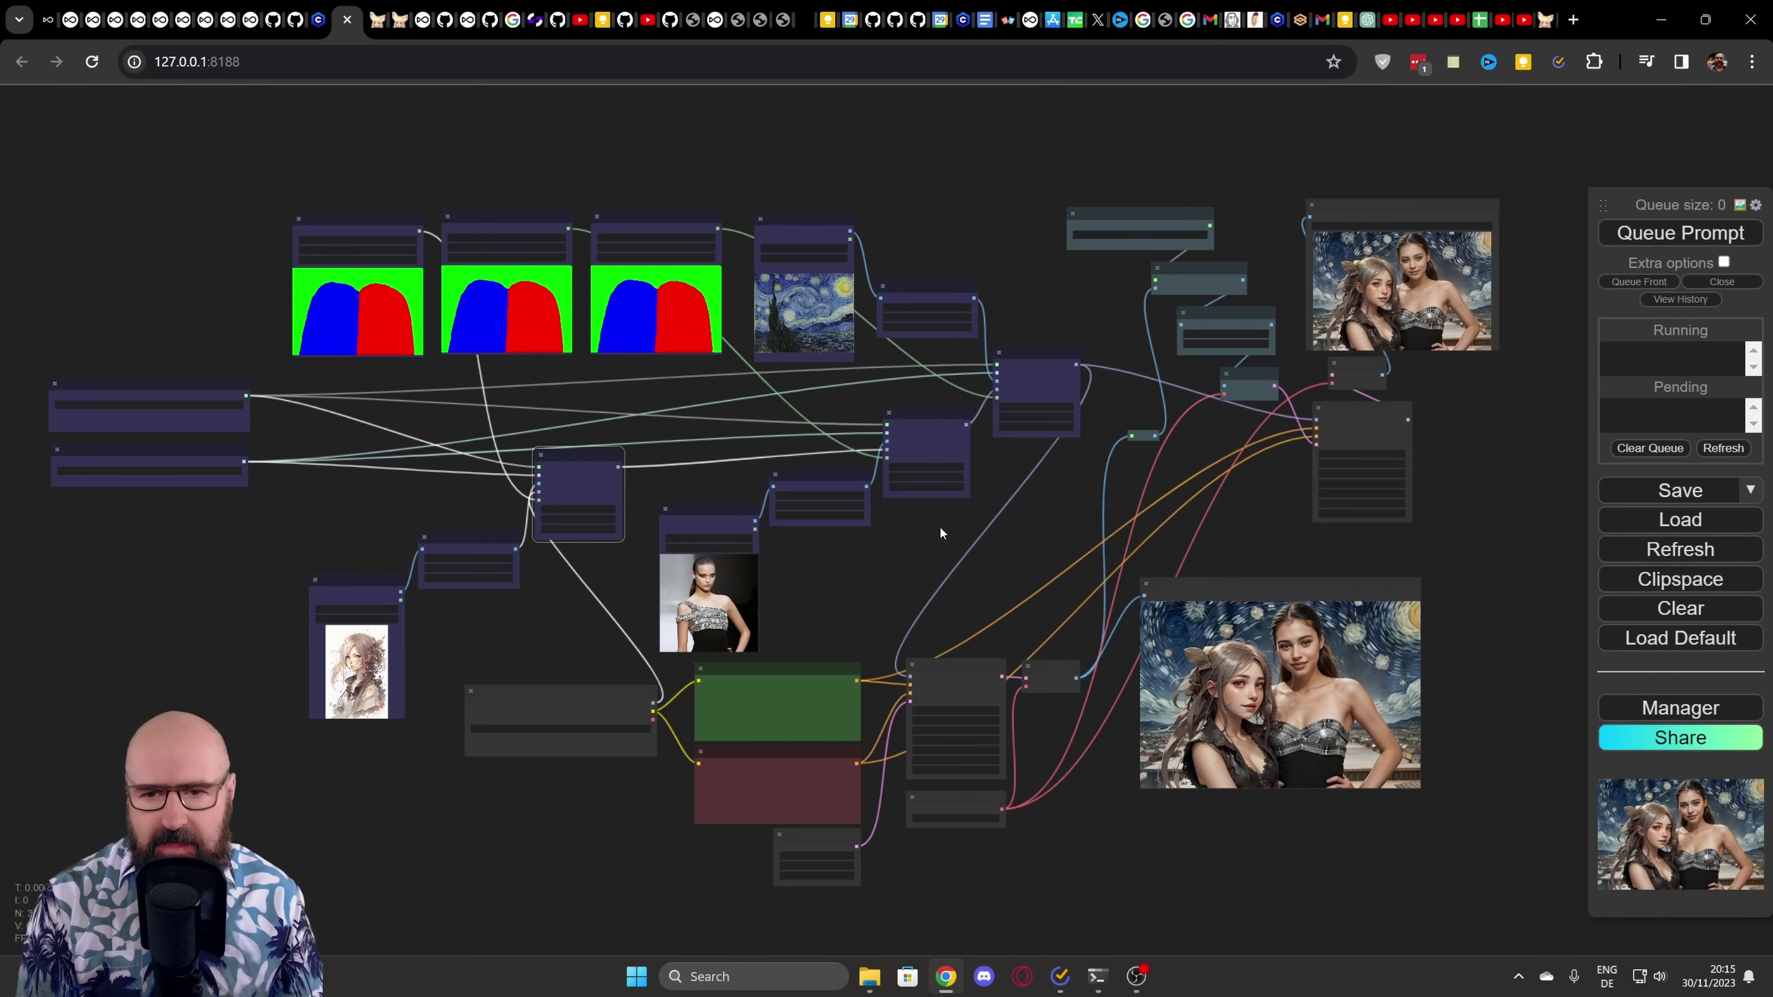
- Set the first Load Image (as Mask) node to read the blue channel
scroll(1471, 395, "up", 15)
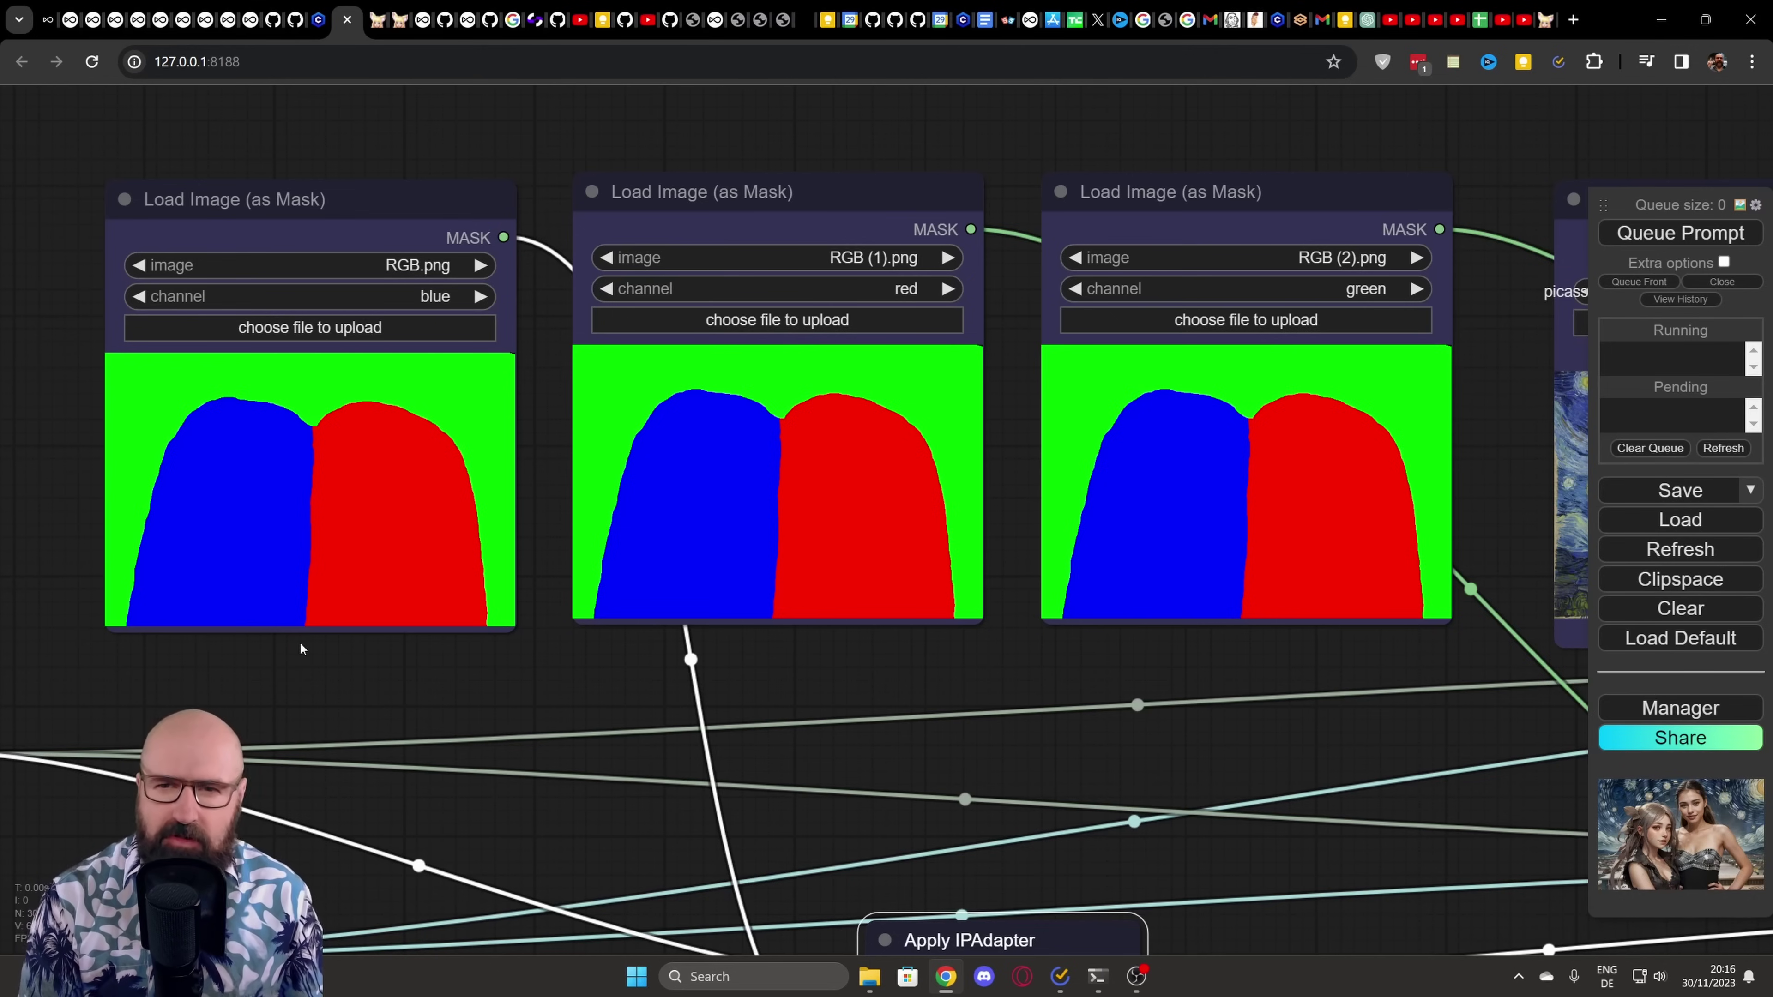
left_click_drag(228, 207, 237, 201)
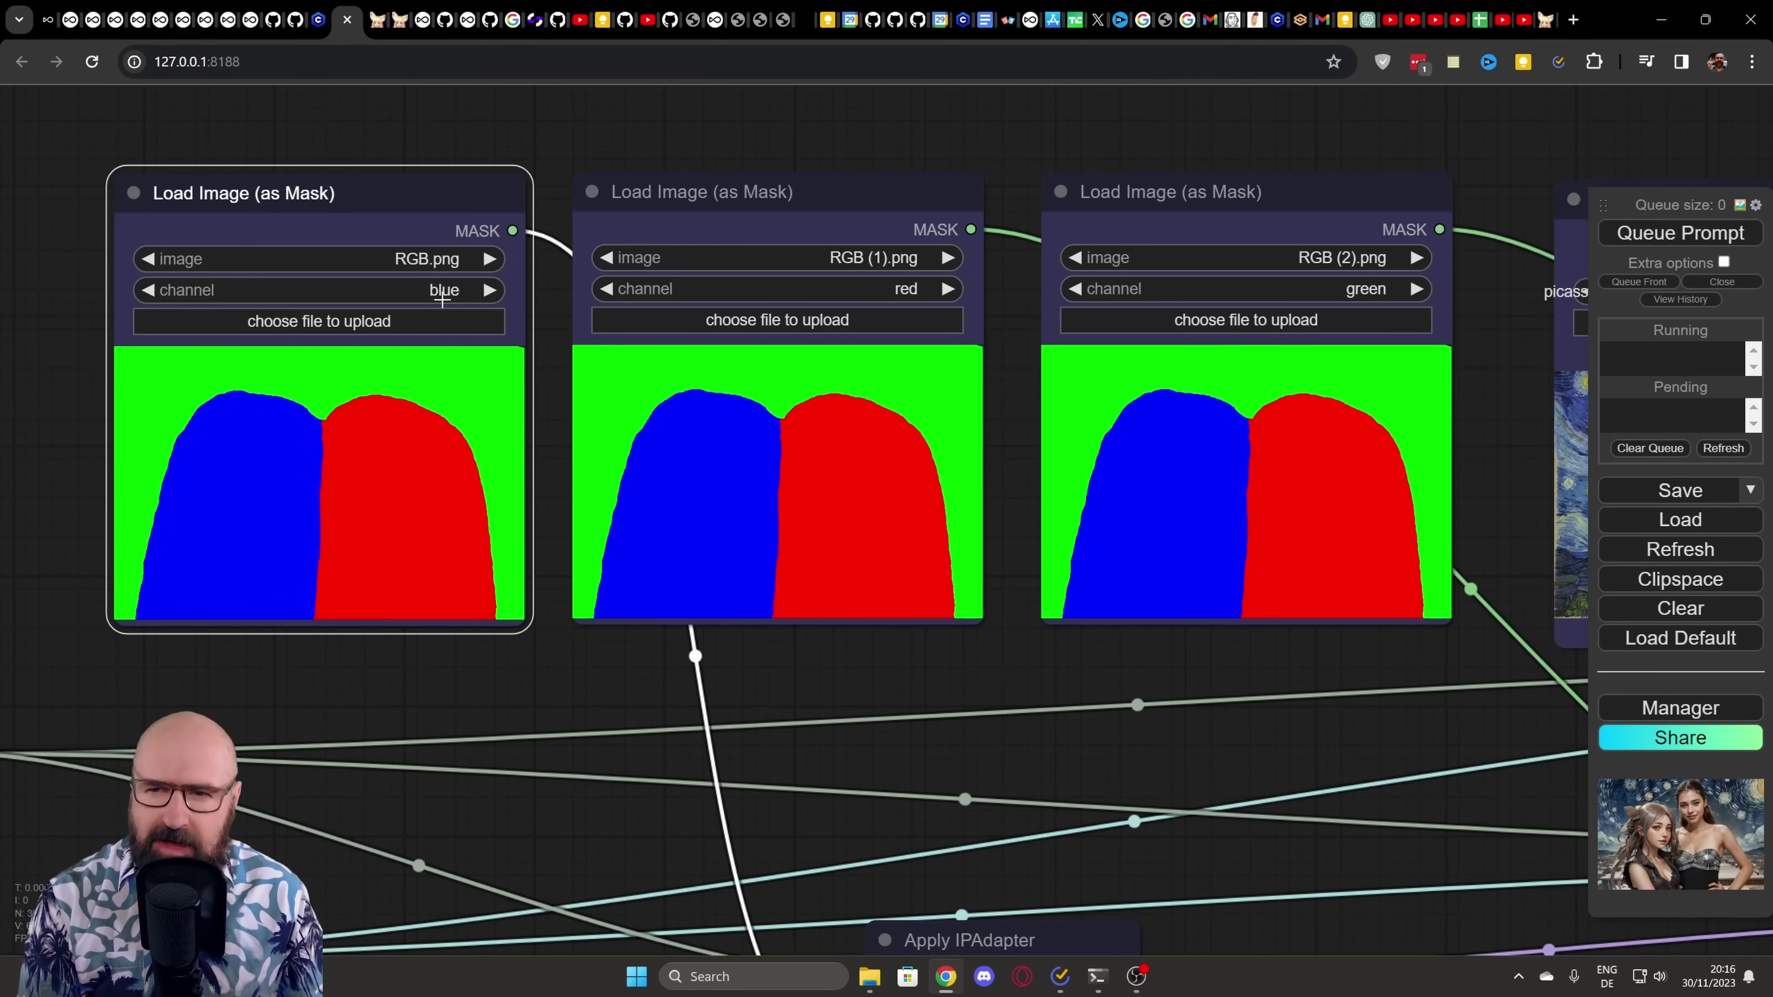
left_click(415, 289)
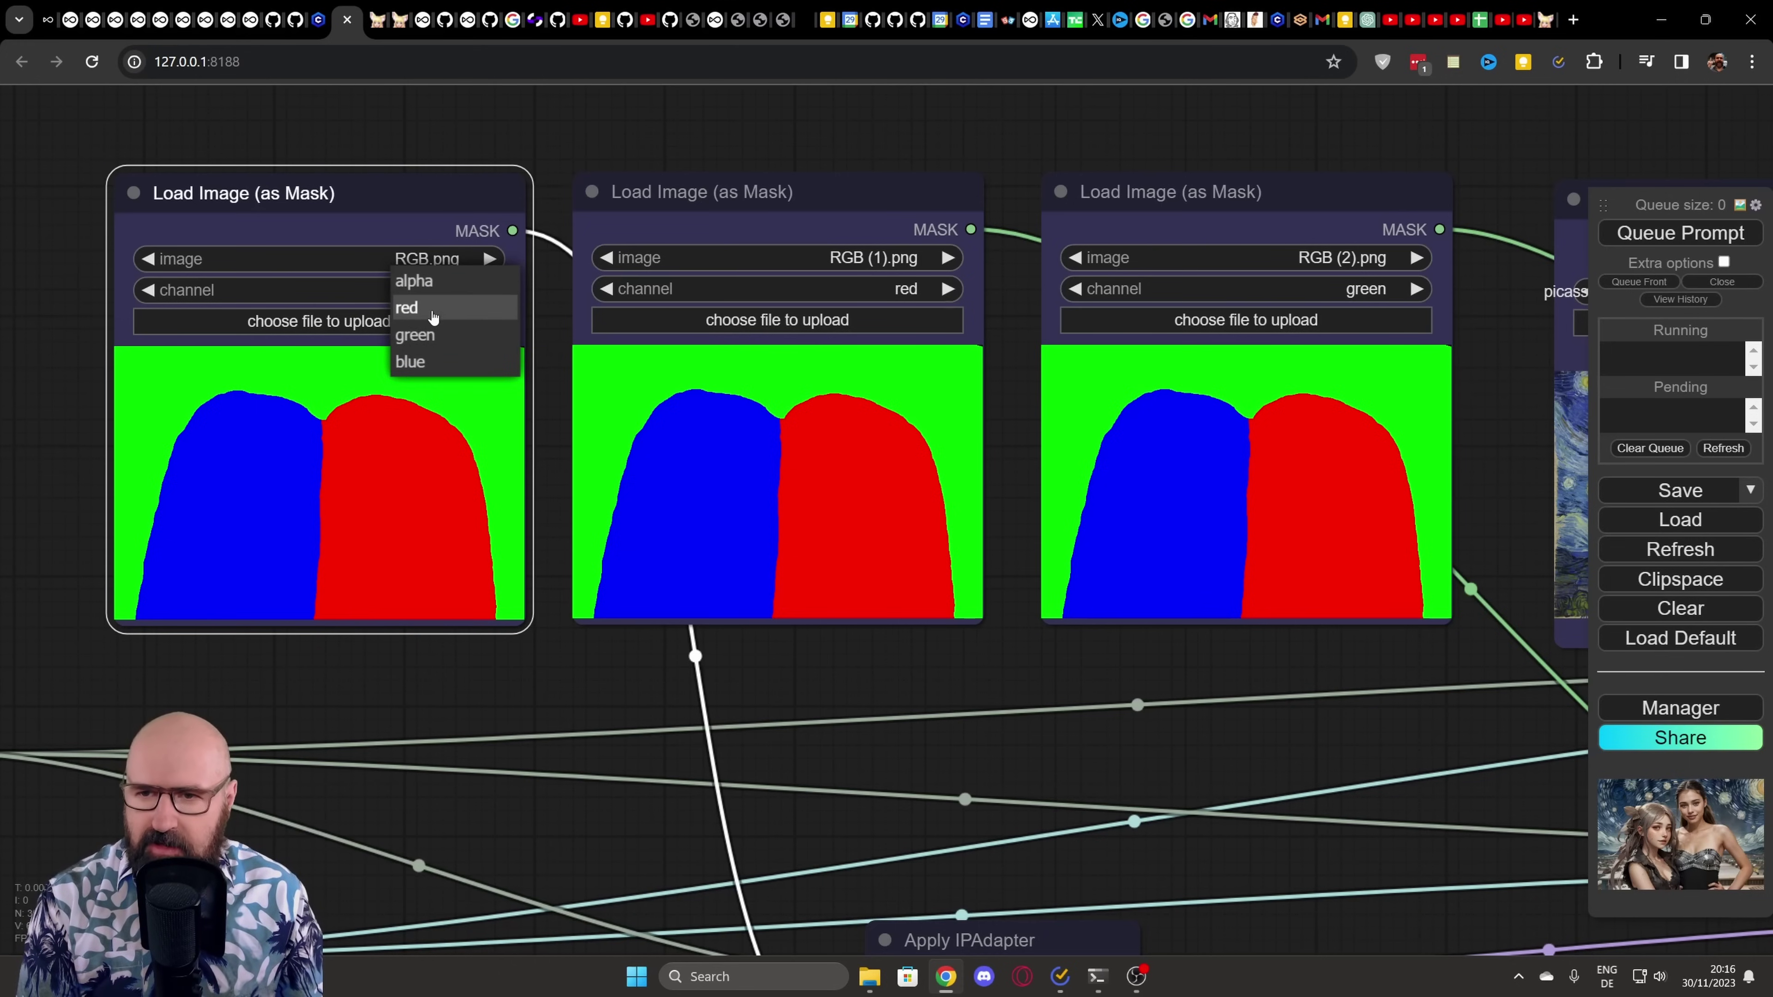
left_click(438, 362)
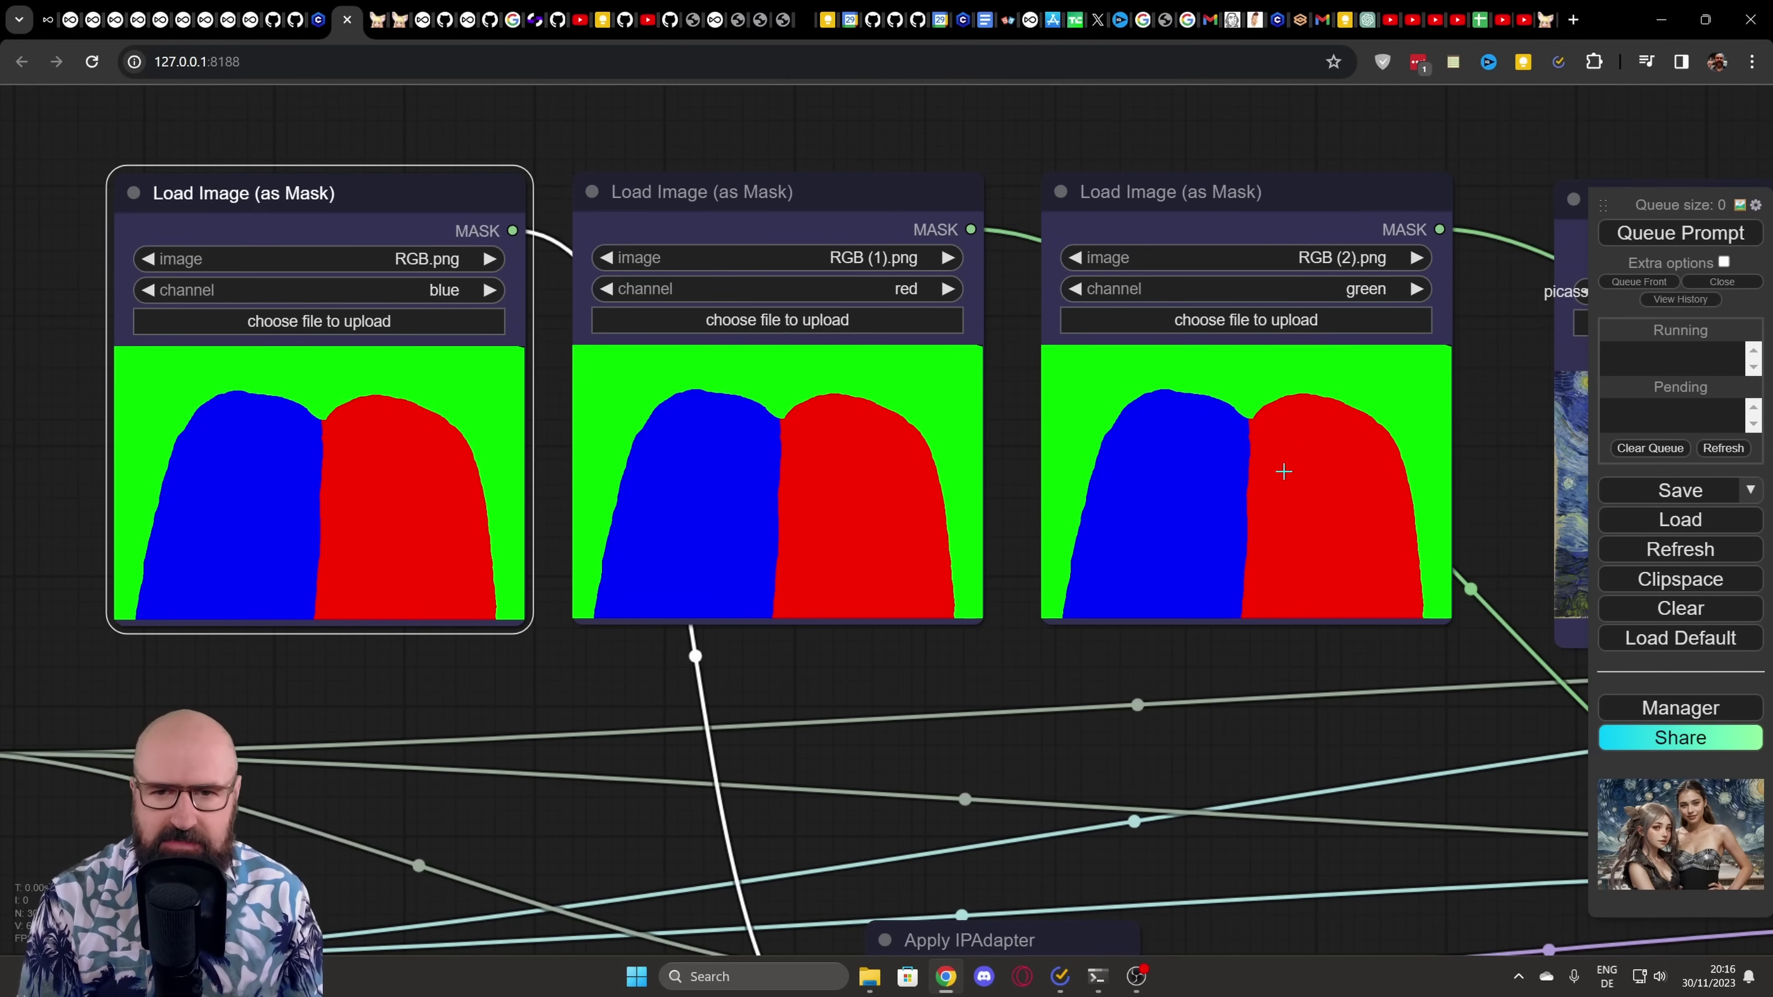
- Line up the three mask loader nodes side by side
left_click_drag(395, 189, 392, 187)
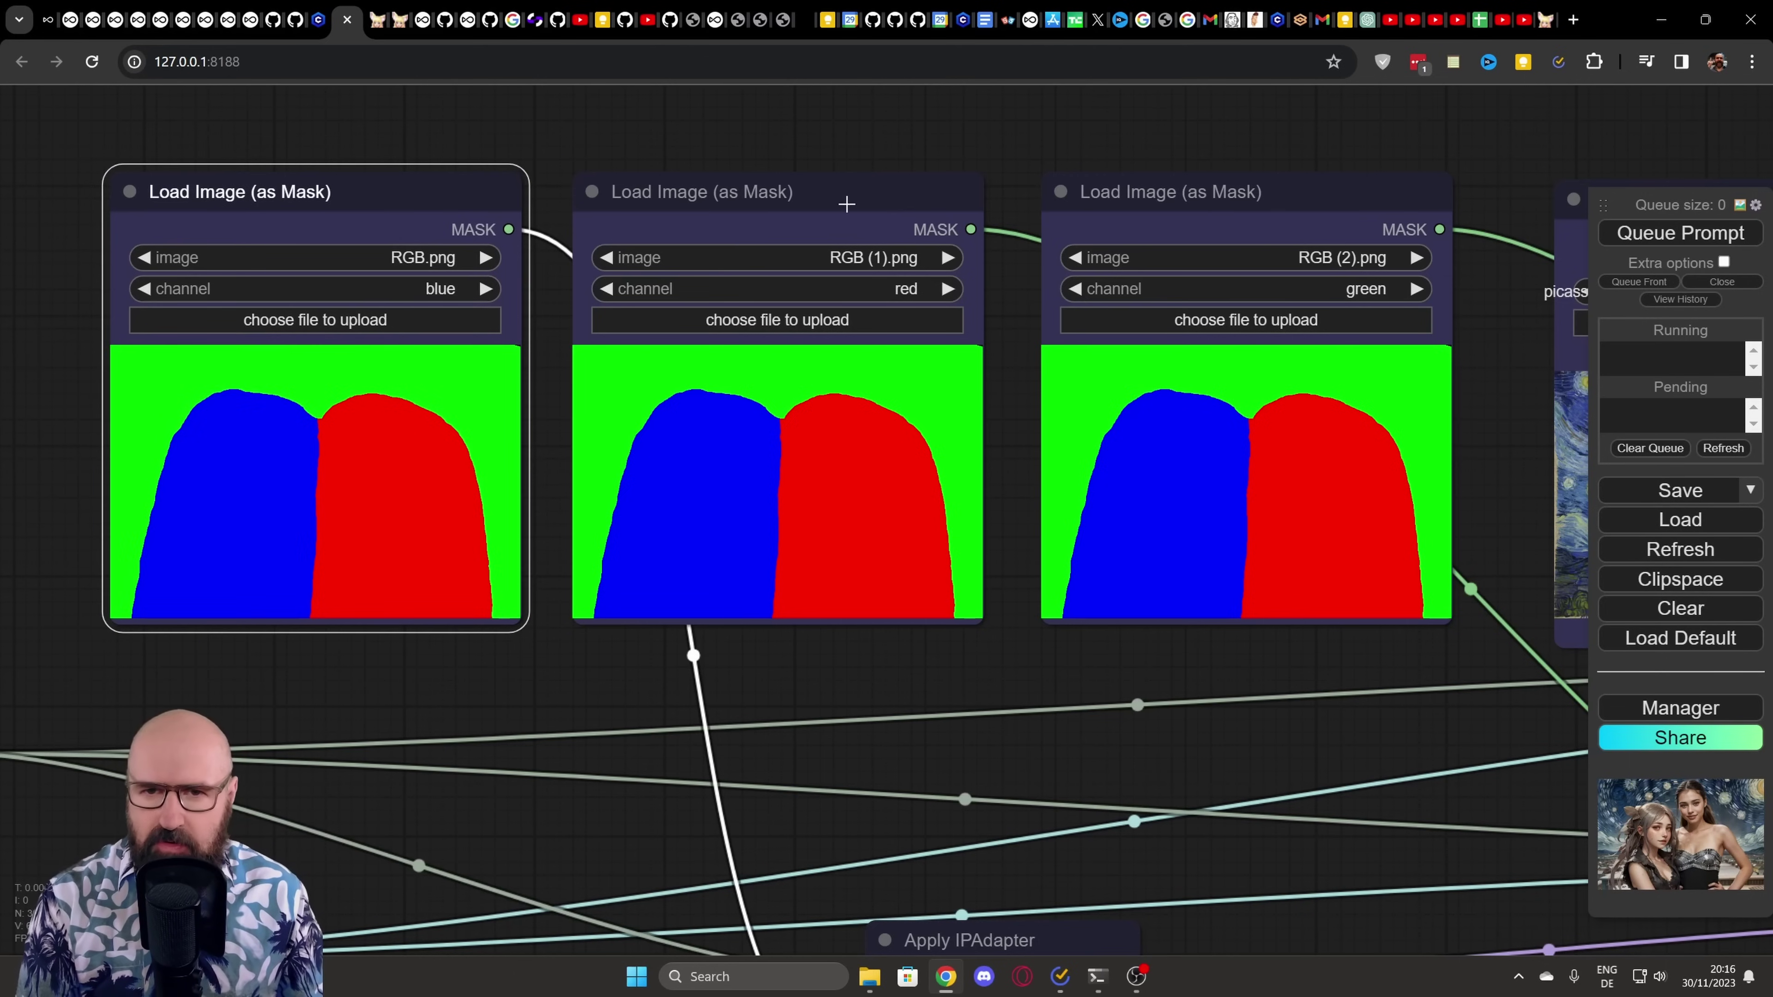
left_click_drag(848, 199, 852, 190)
left_click_drag(1300, 192, 1301, 186)
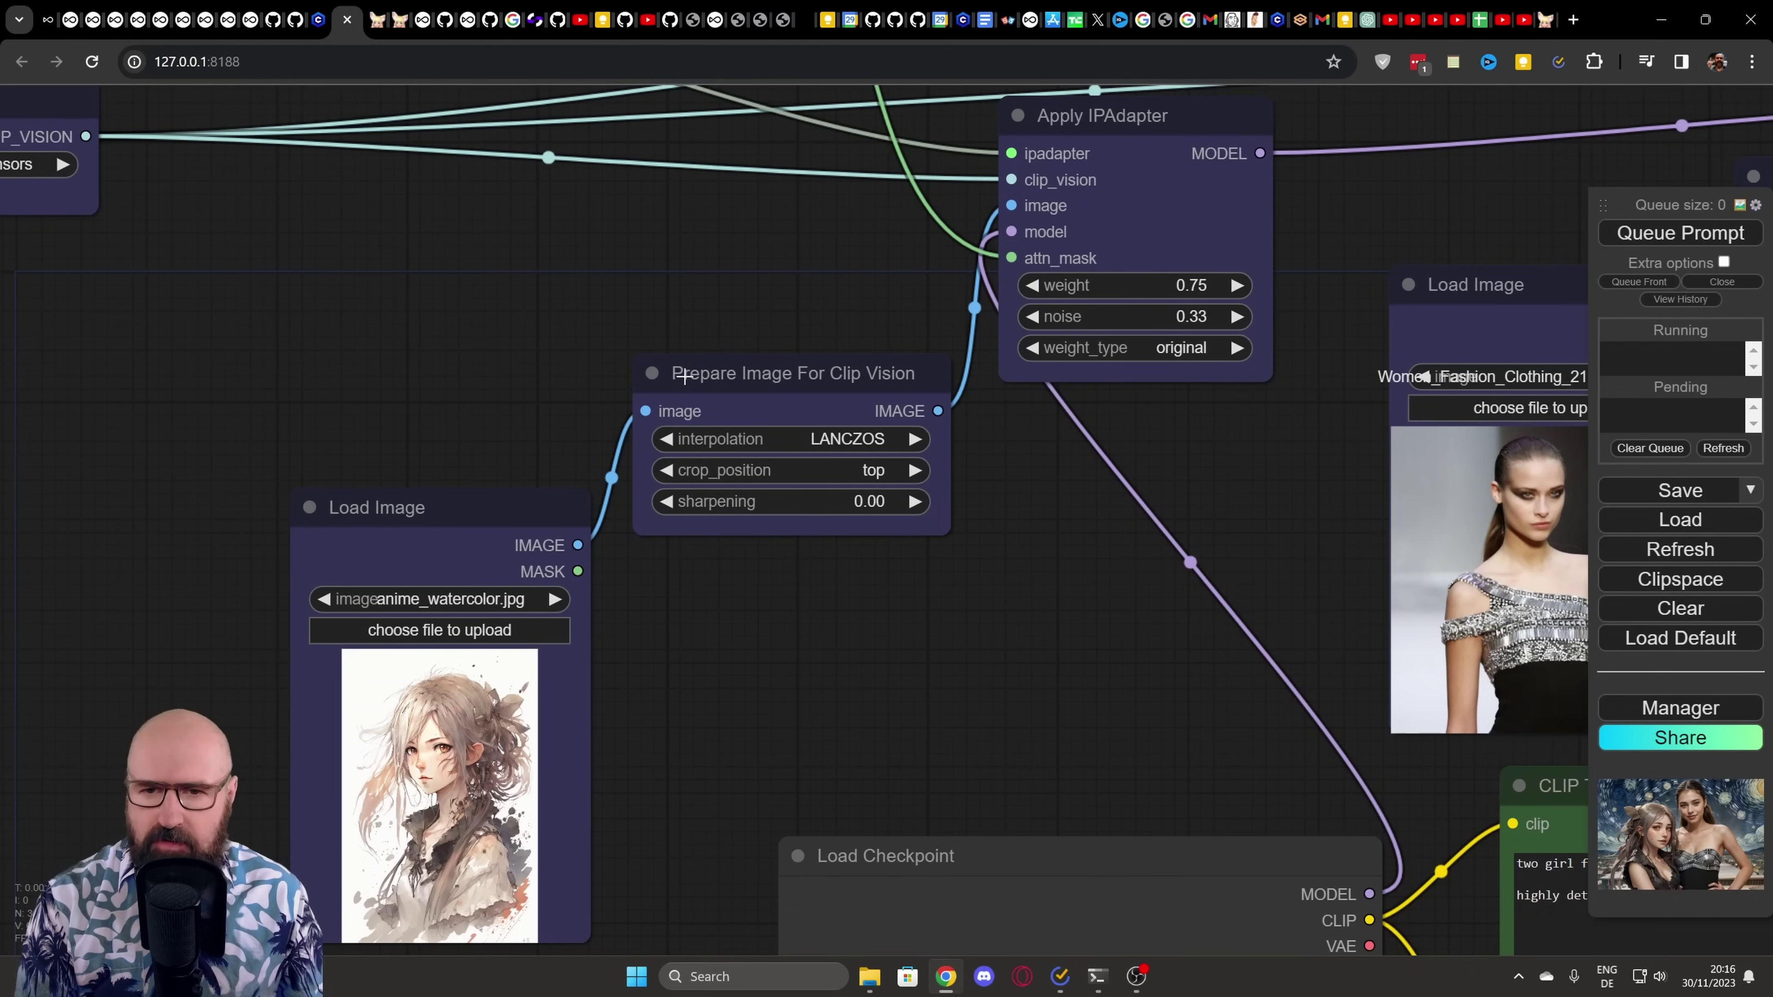
- Nudge Prepare Image For Clip Vision and bring the ip-adapter-plus_sd15.bin and CLIP Vision loaders into view
mouse_move(839, 374)
left_mouse_down()
mouse_move(835, 388)
mouse_move(839, 366)
left_mouse_up()
left_click_drag(1159, 400, 954, 535)
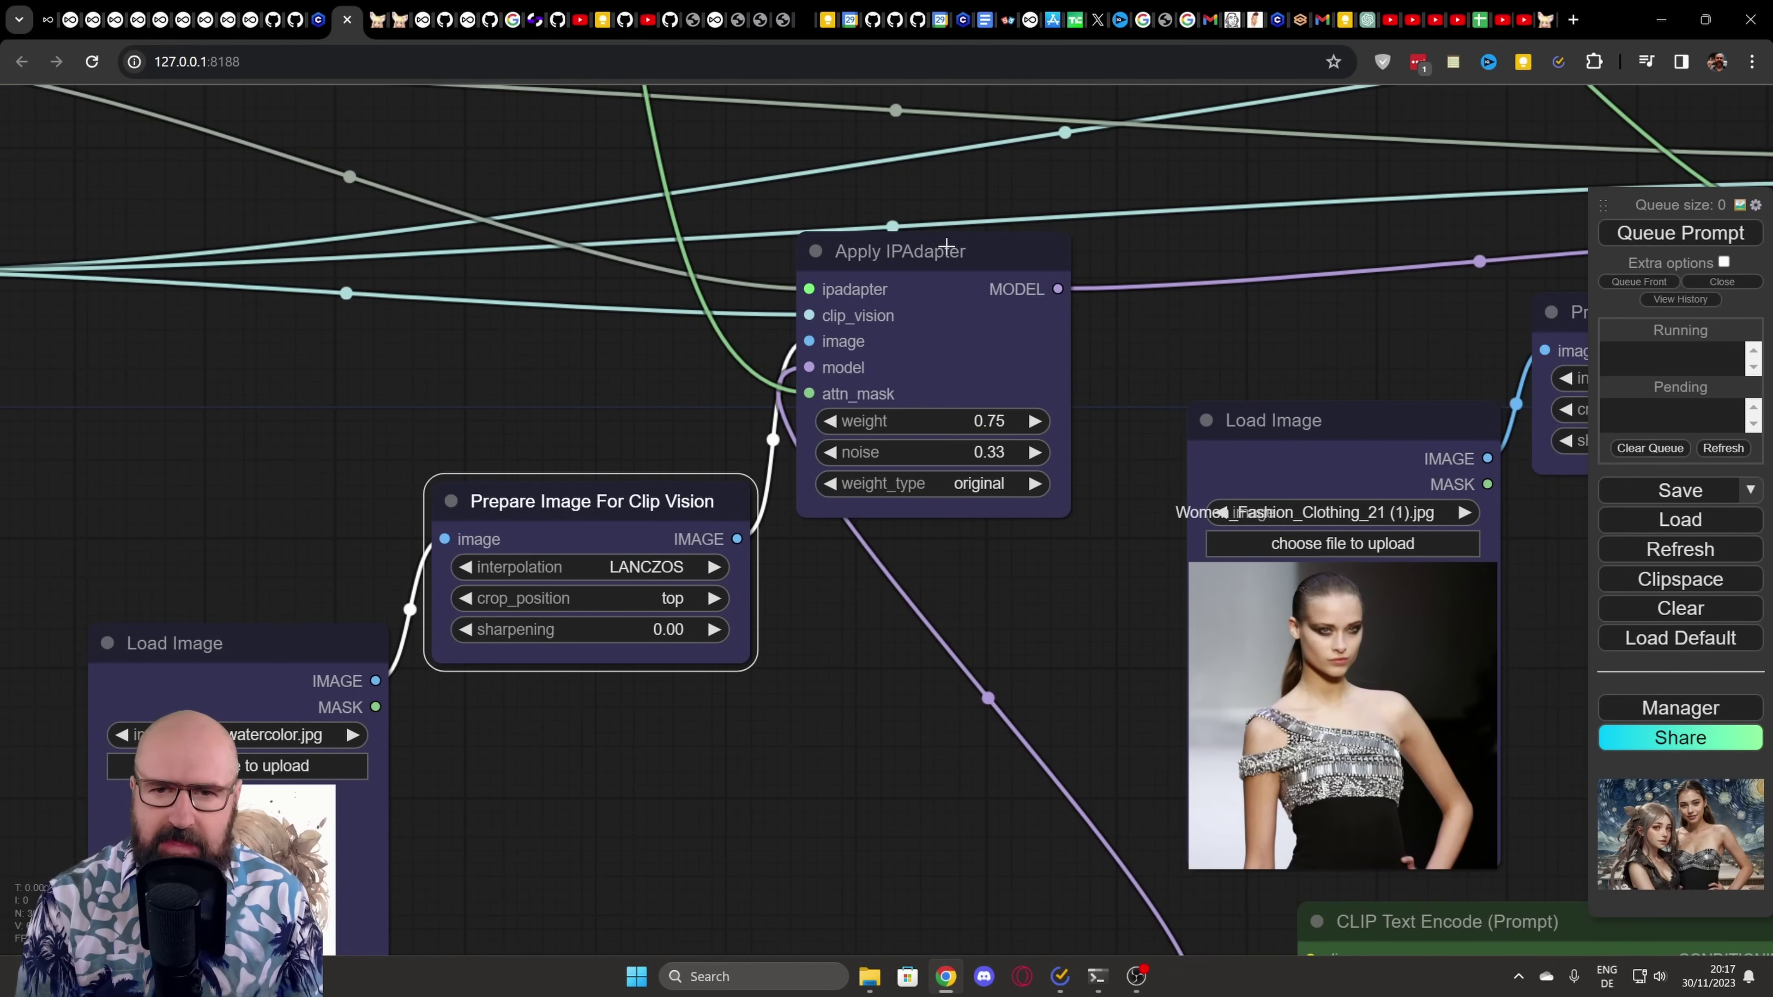
scroll(1109, 364, "up", 6)
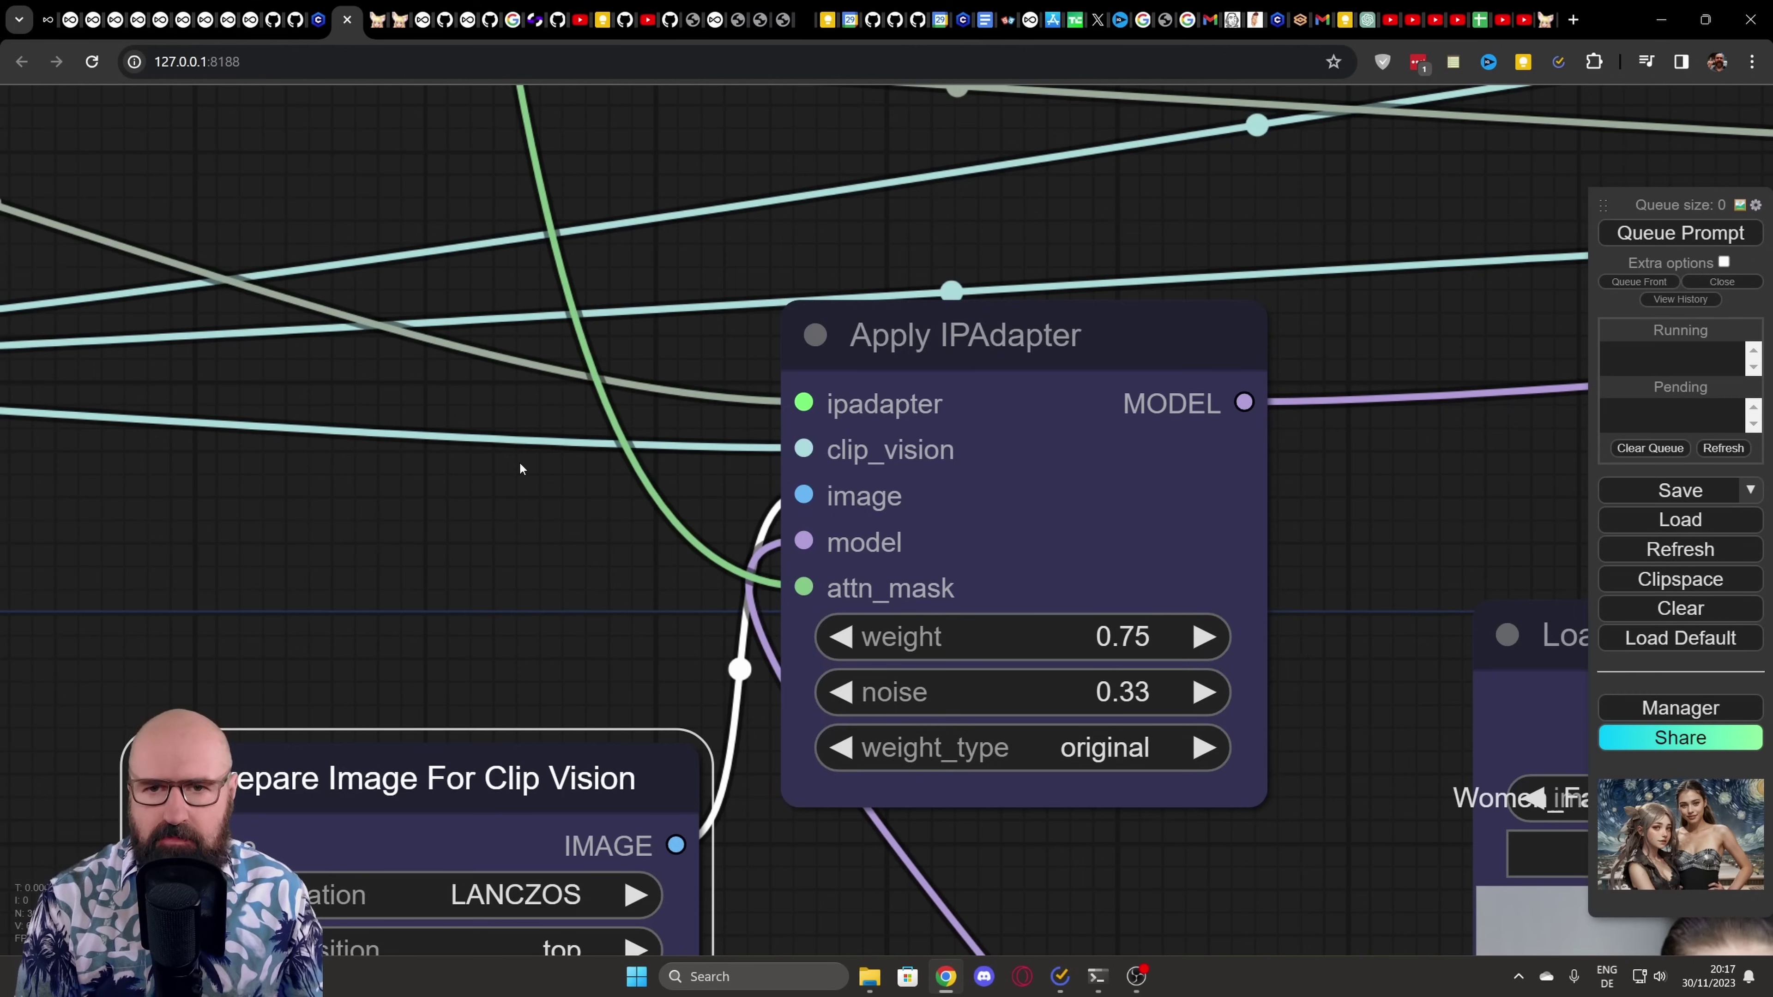
scroll(165, 485, "down", 5)
scroll(601, 411, "up", 5)
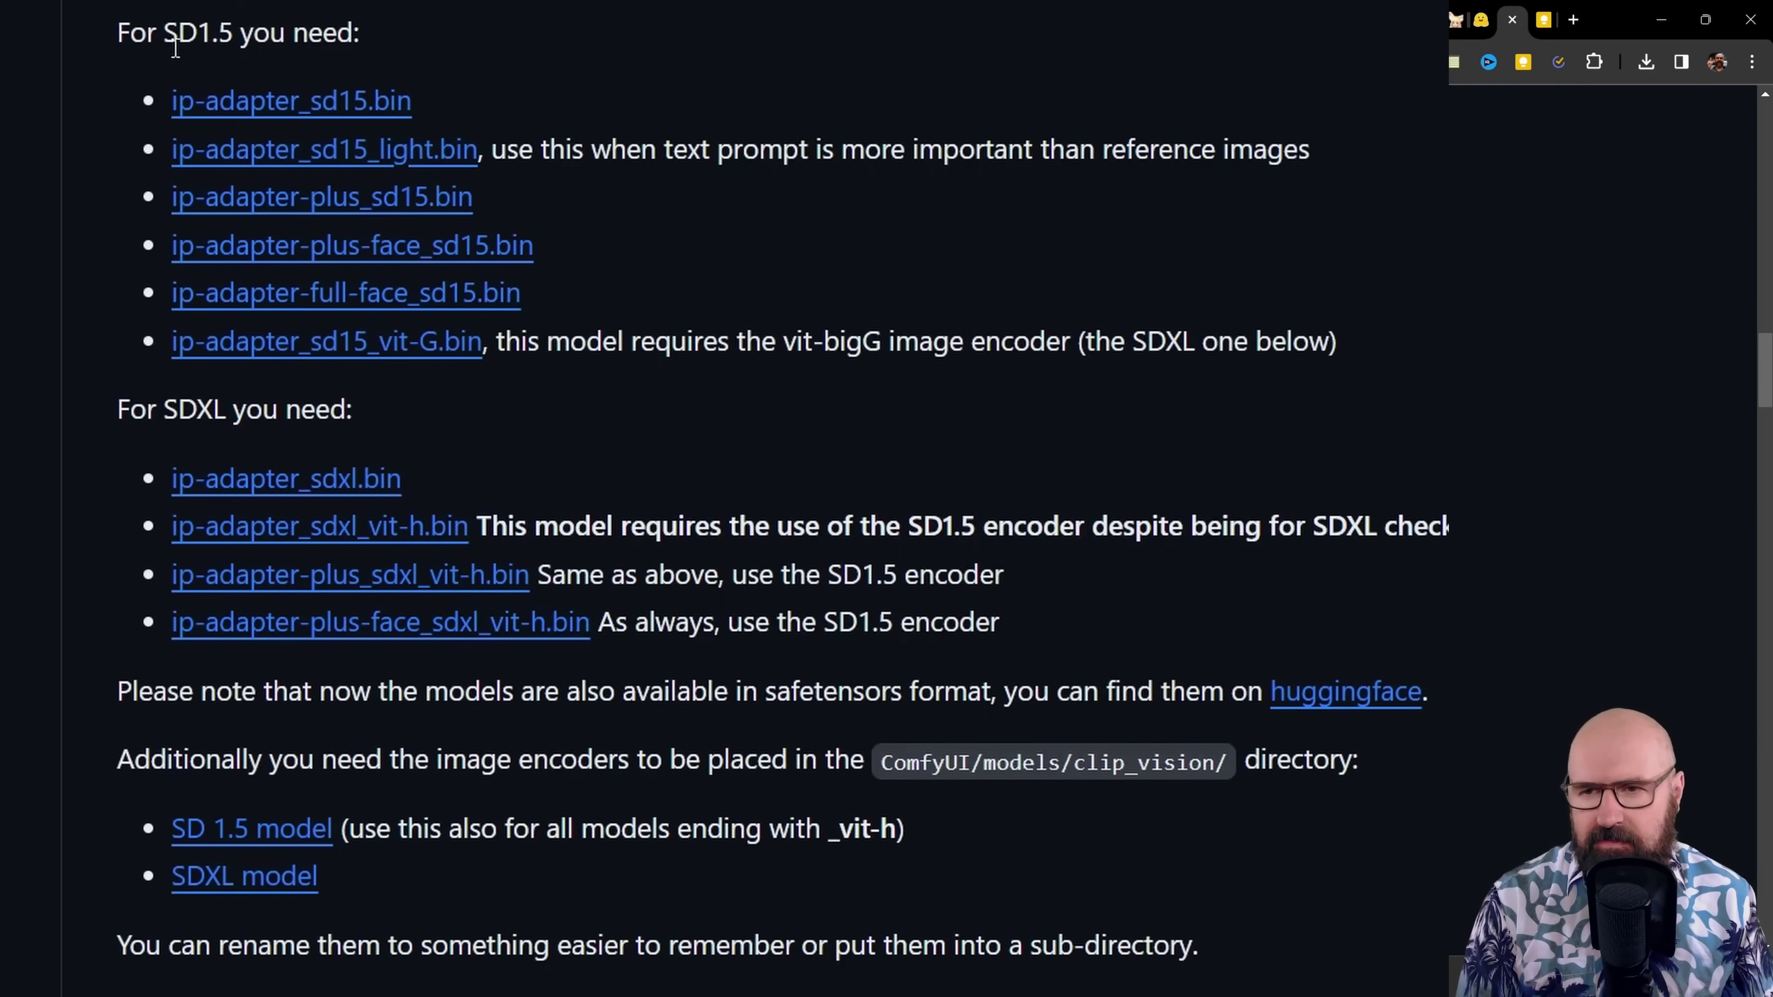
- Highlight the README's SD1.5 and SDXL model headings, then switch to the ComfyUI folder in File Explorer
left_click_drag(159, 38, 247, 42)
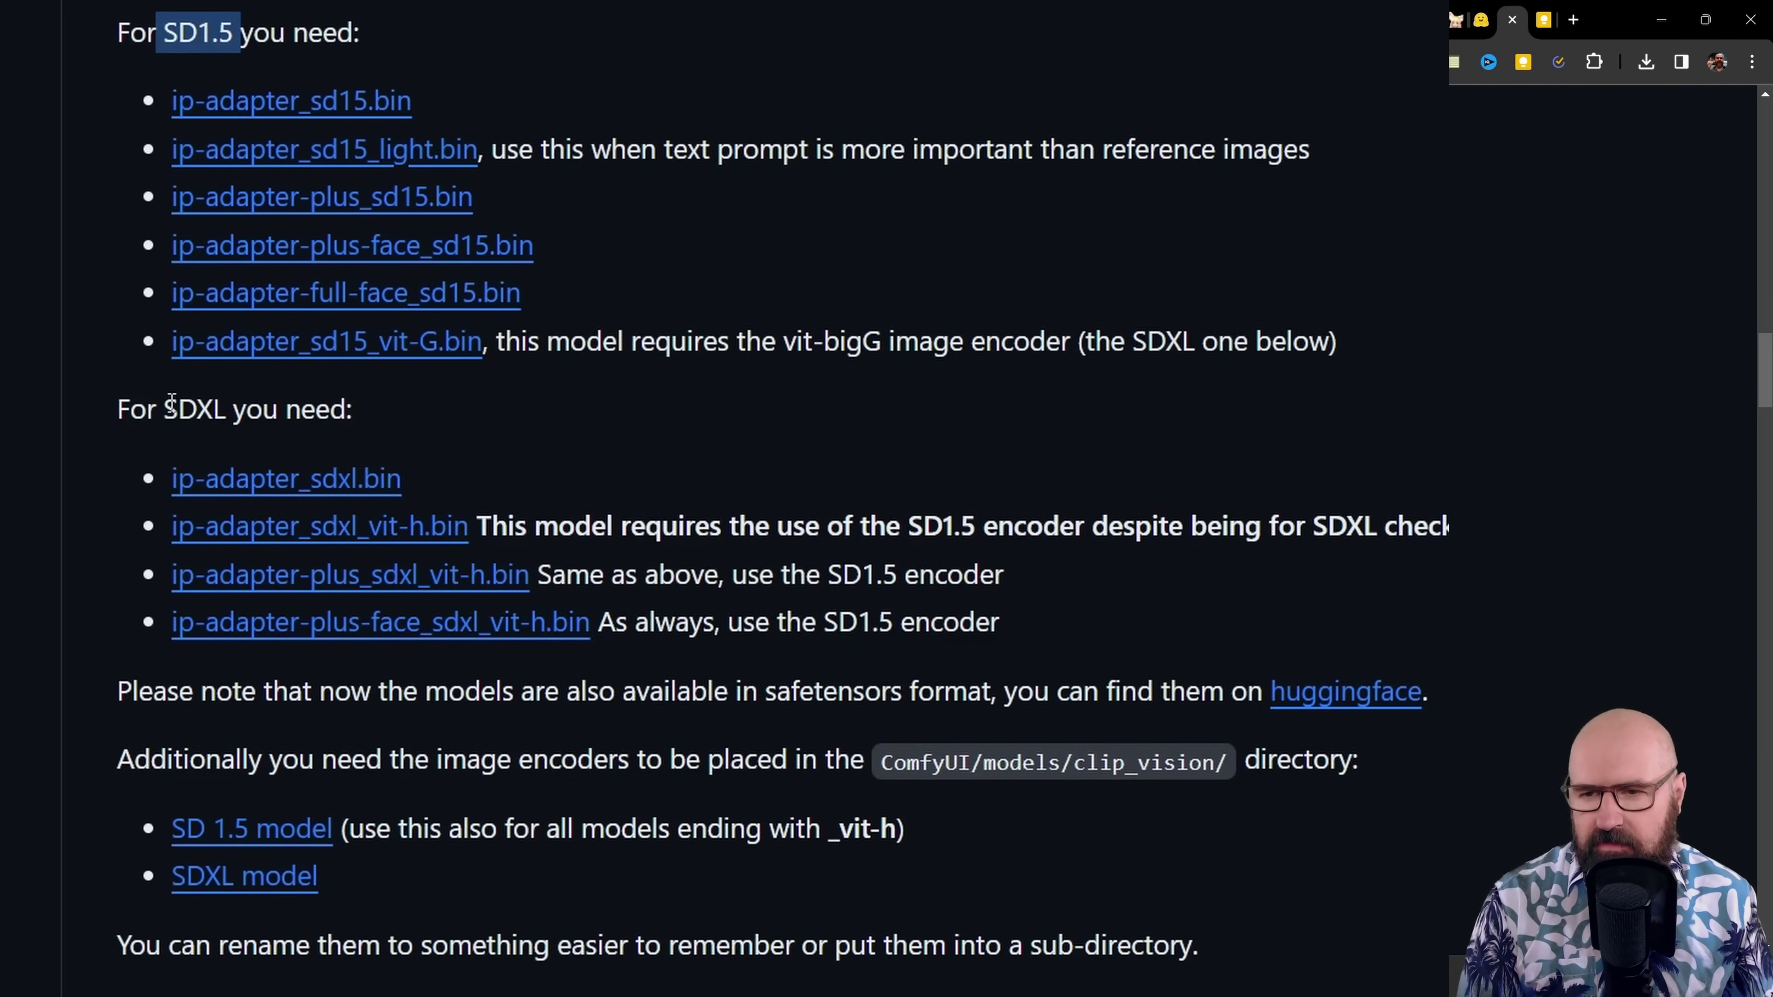
left_click_drag(162, 406, 235, 411)
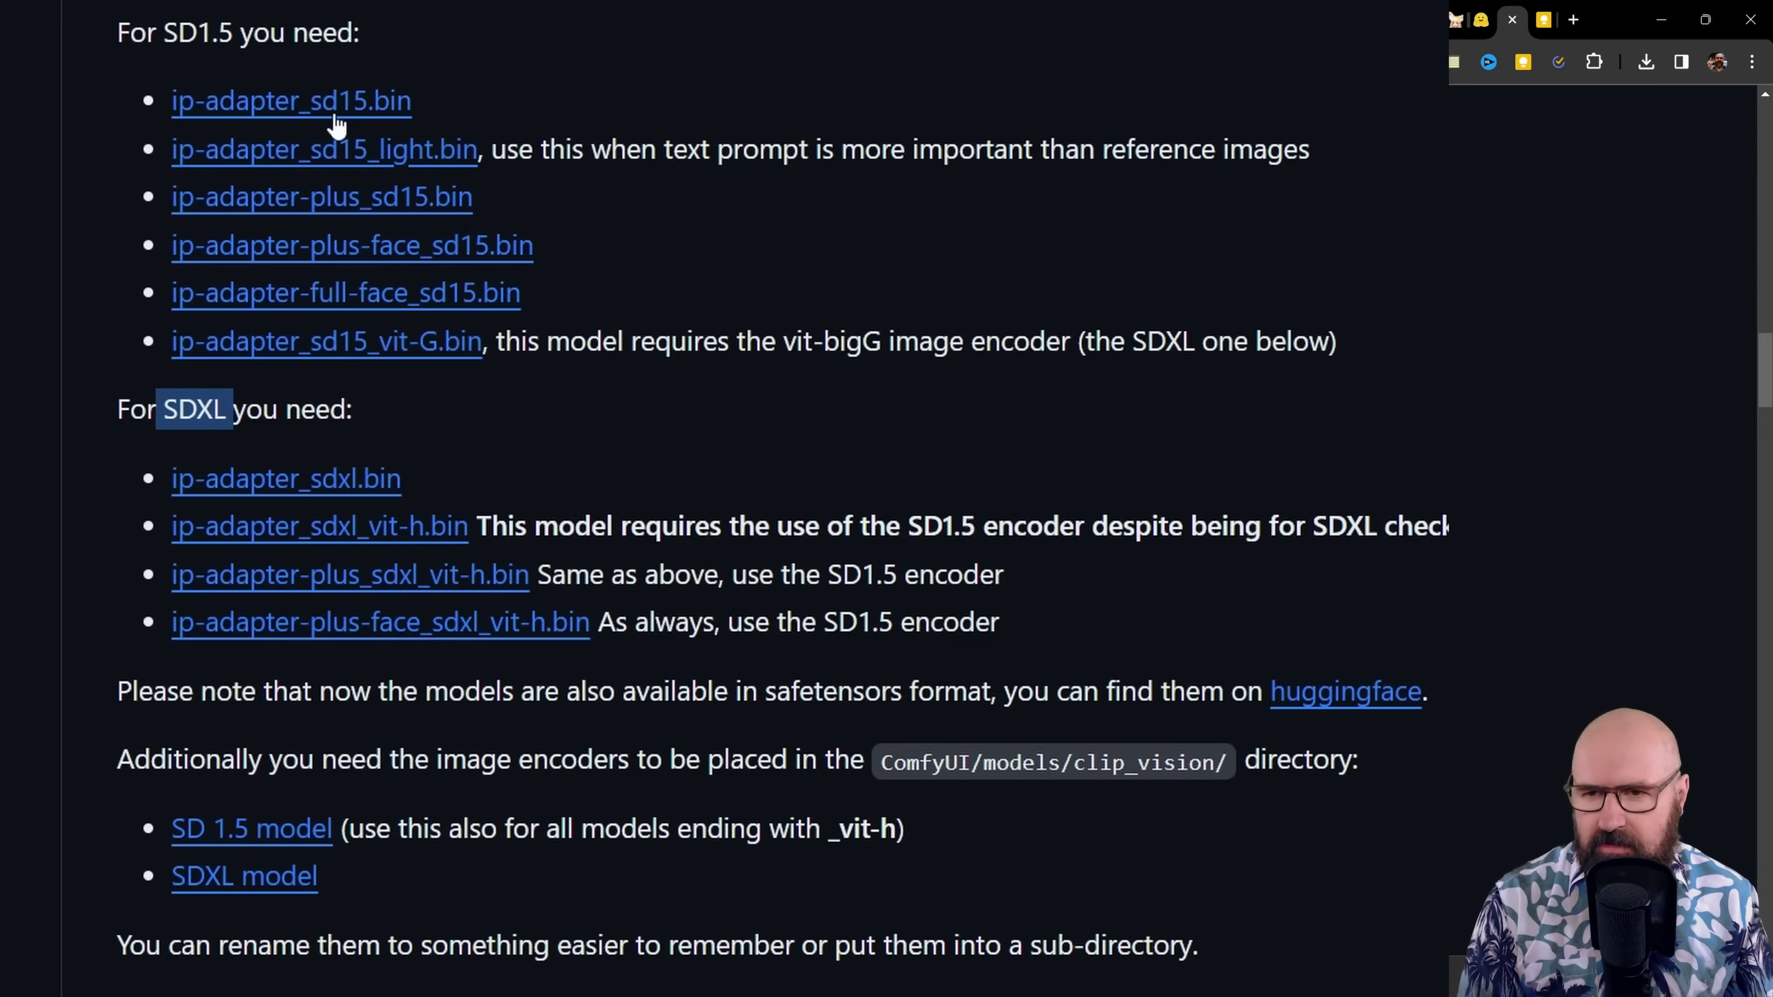
left_click(726, 210)
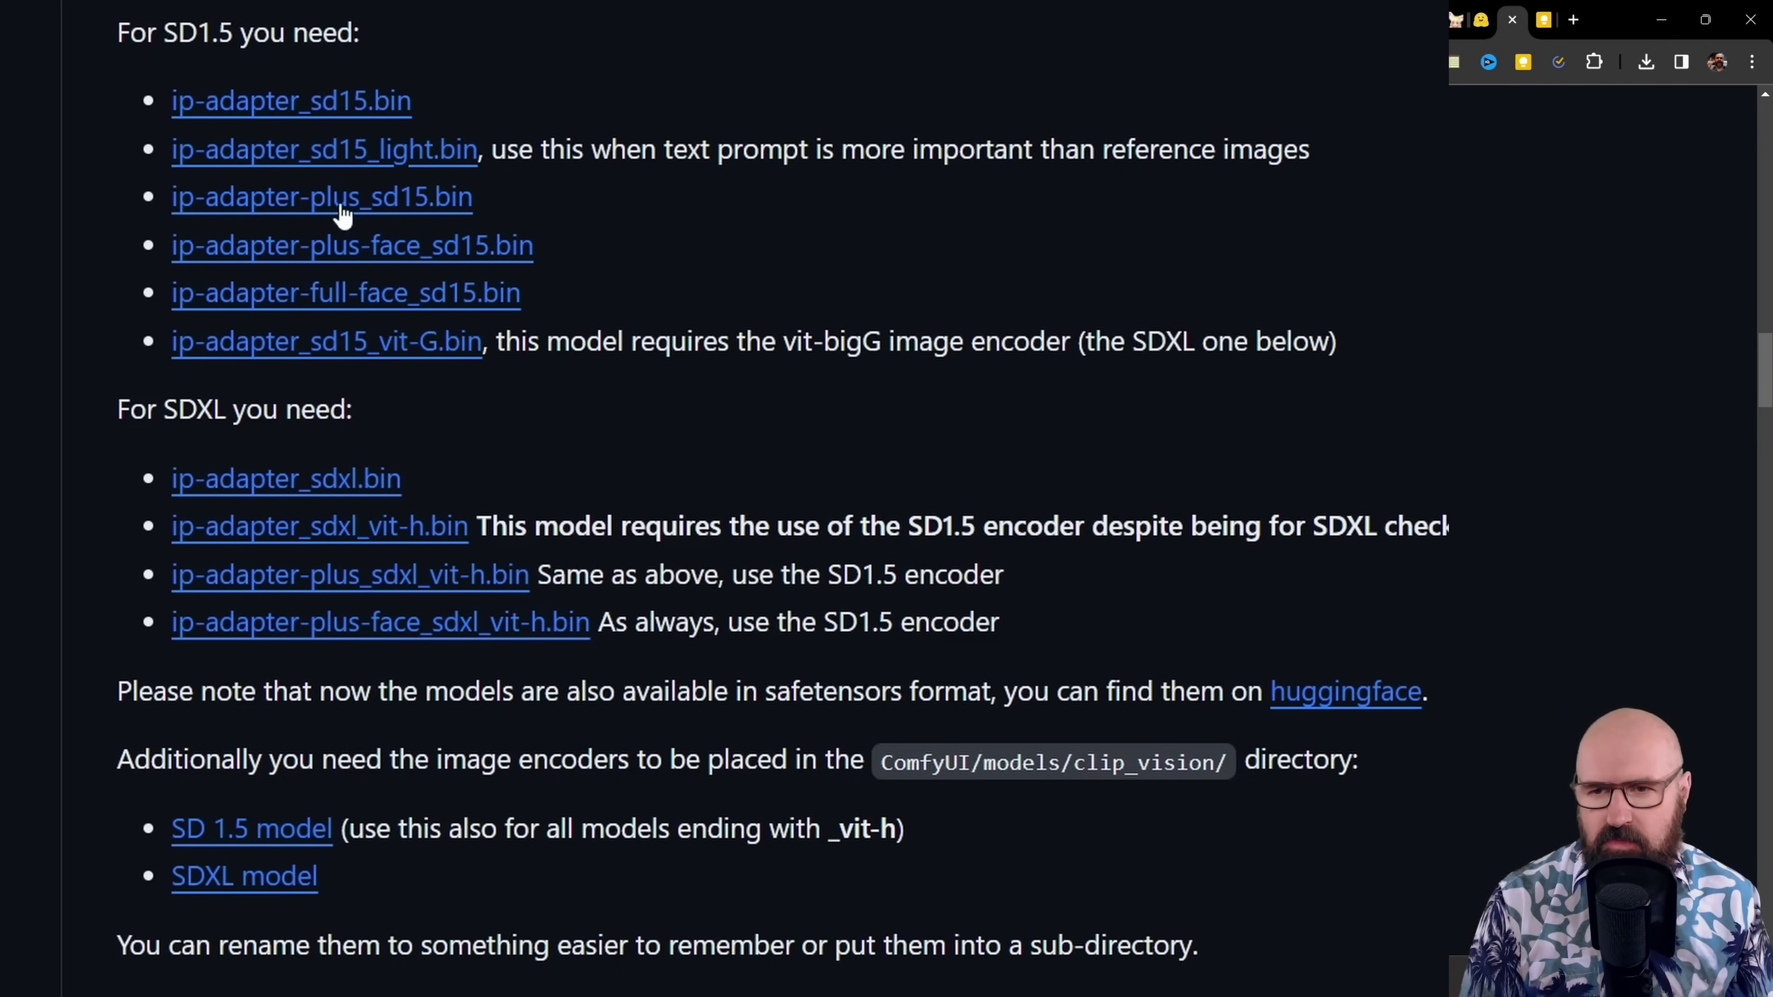
key("alt+Tab")
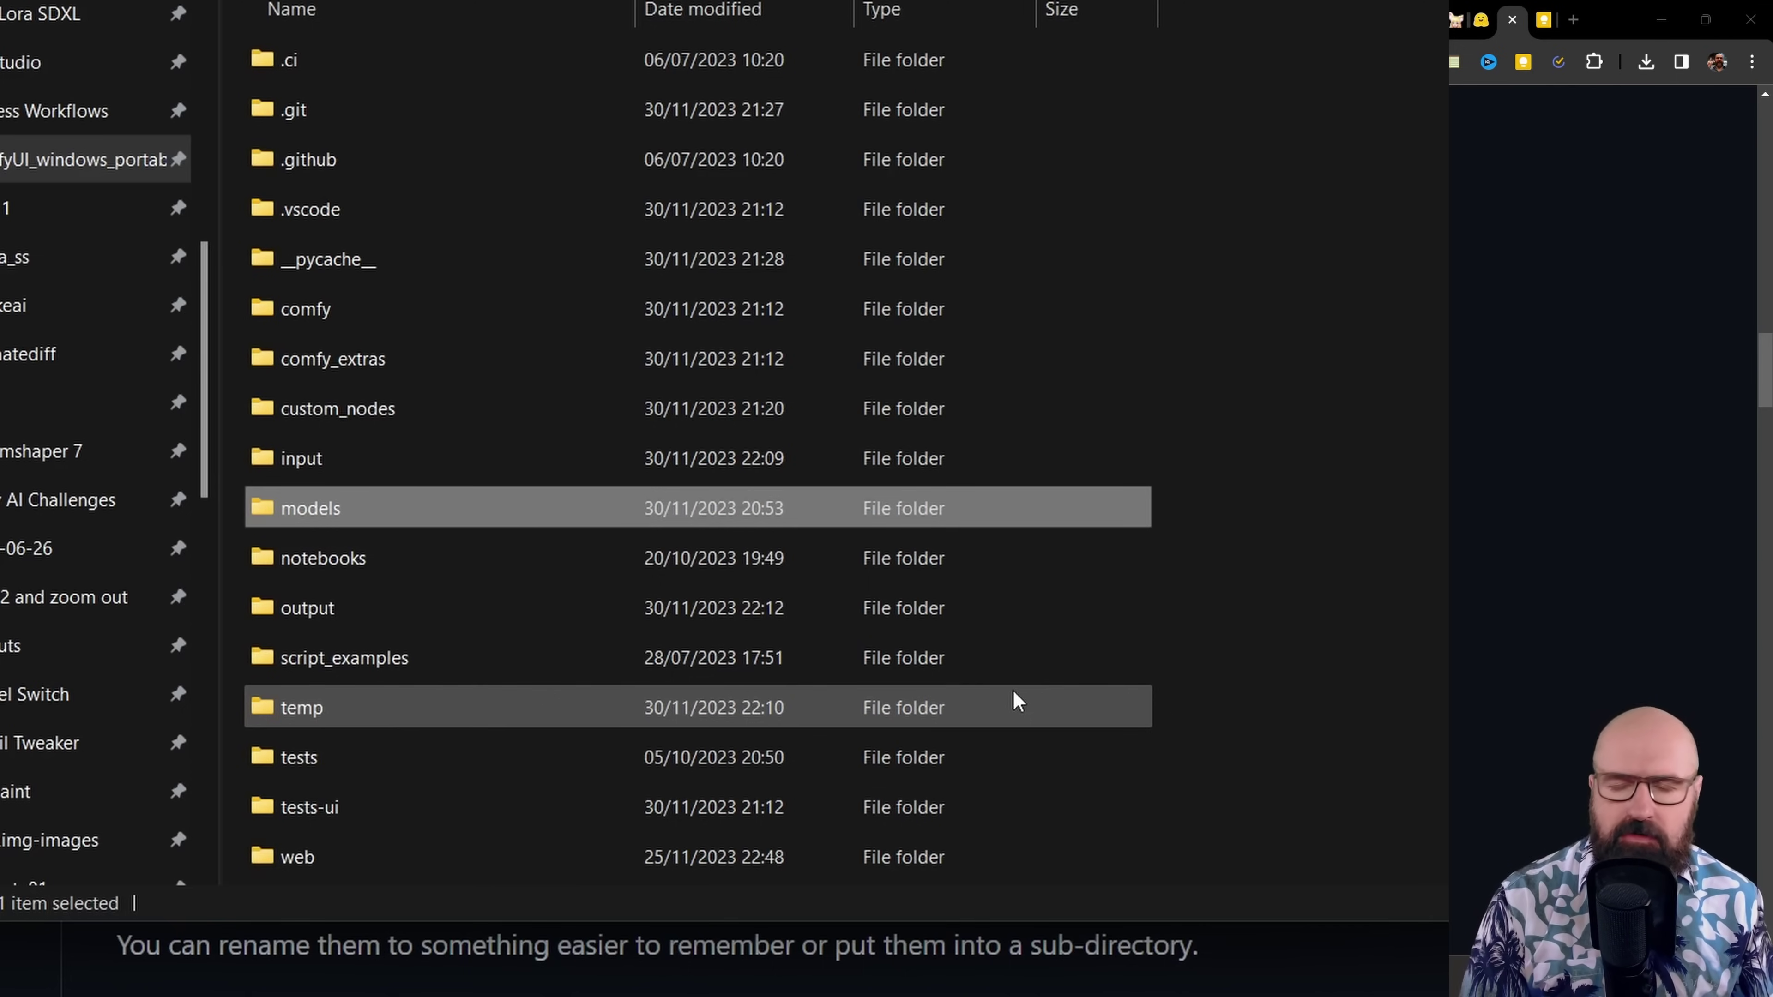
- Check models/ipadapter contains ip-adapter-plus_sd15.bin, then return to the IPAdapter README
double_click(429, 510)
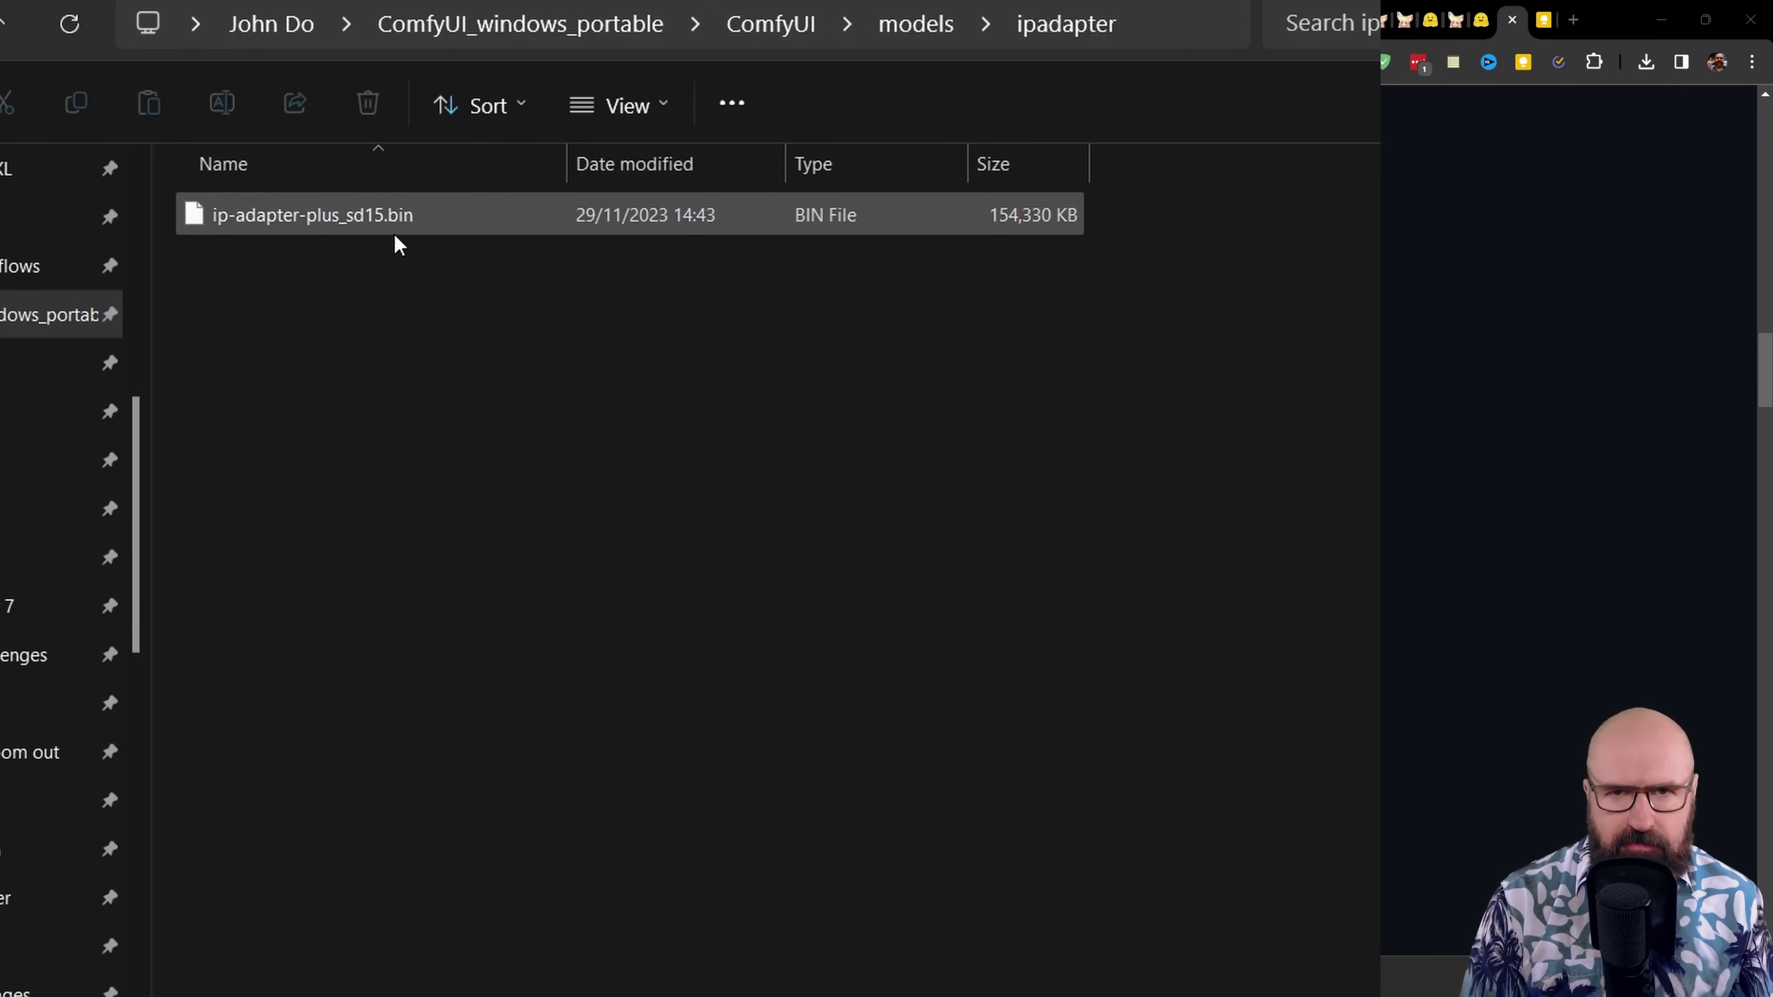
mouse_move(394, 233)
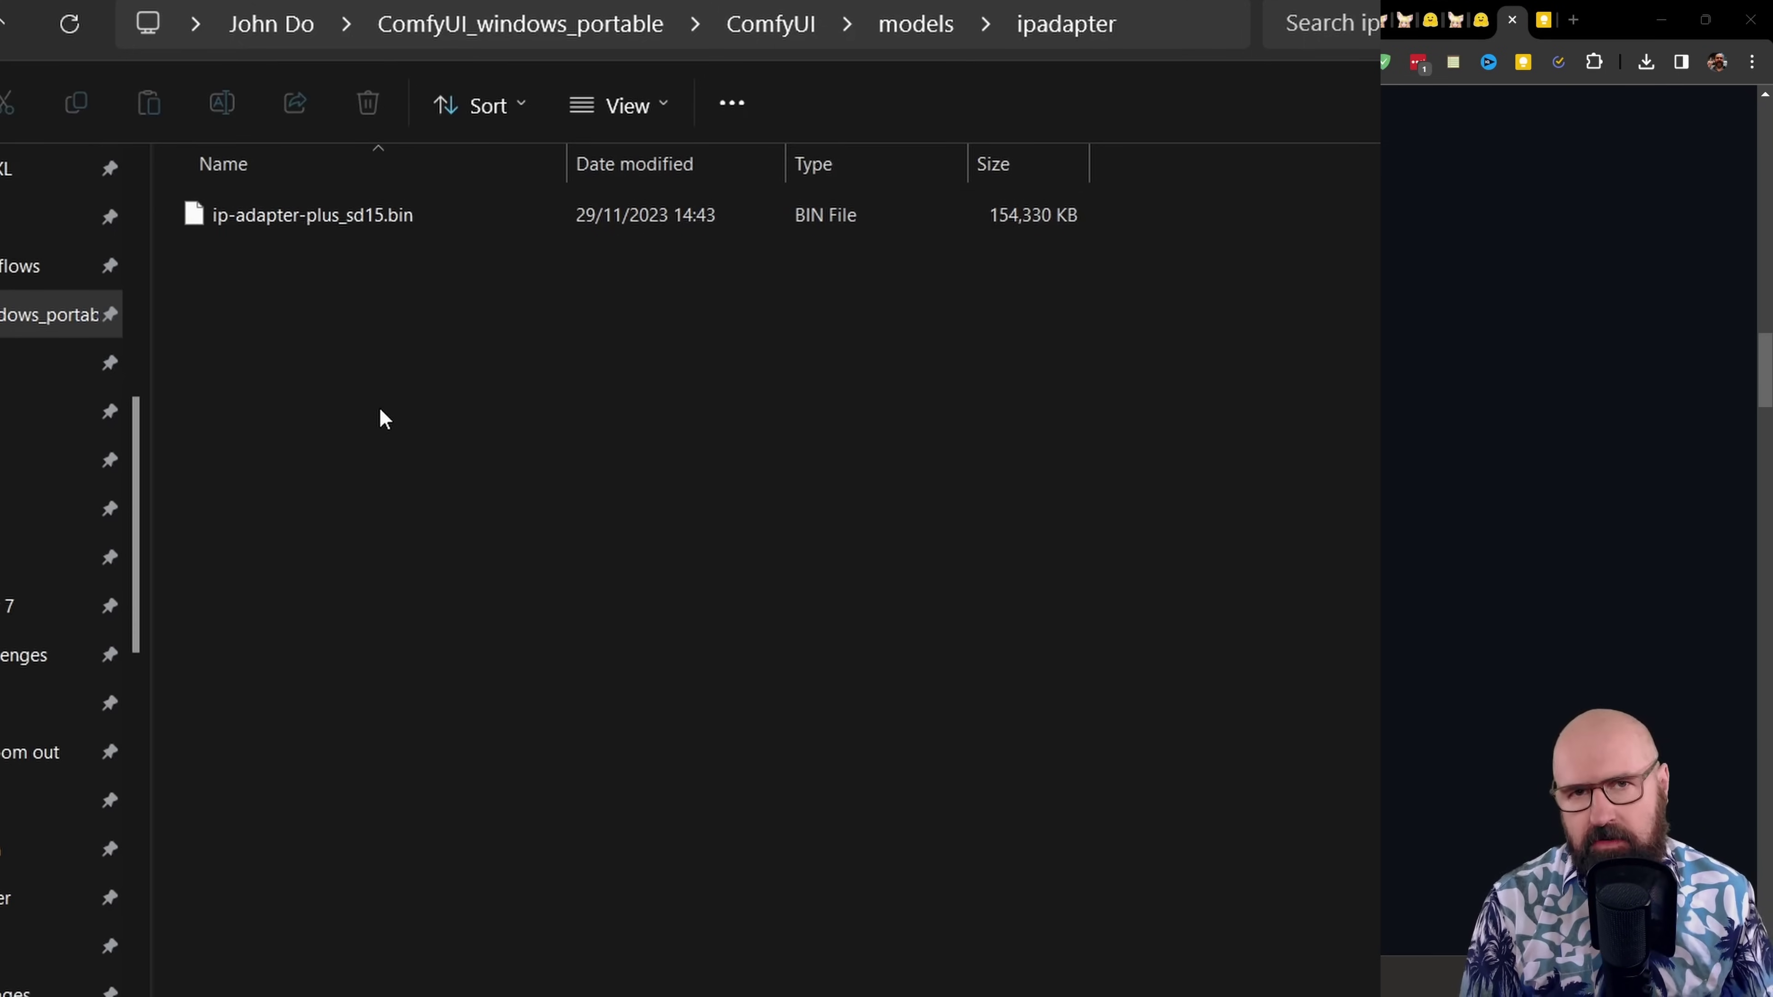
key("alt+Tab")
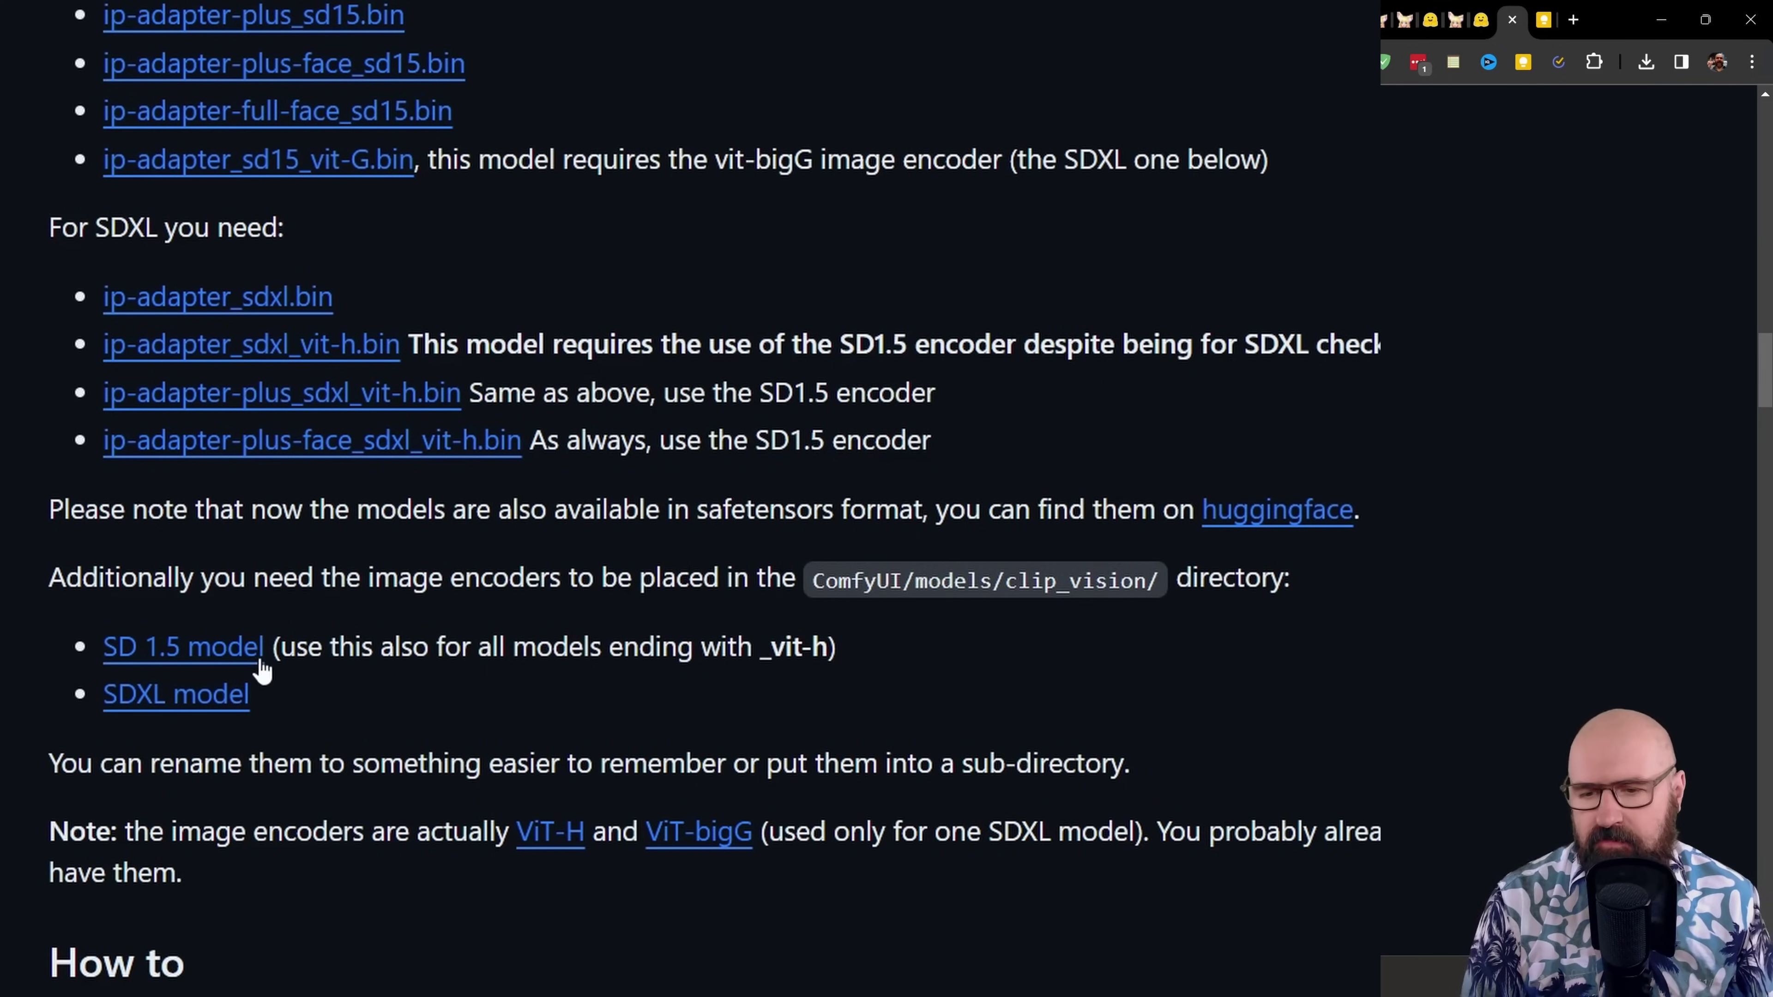
- Scroll the README down to the SD 1.5 and SDXL image encoder links
scroll(174, 643, "down", 1)
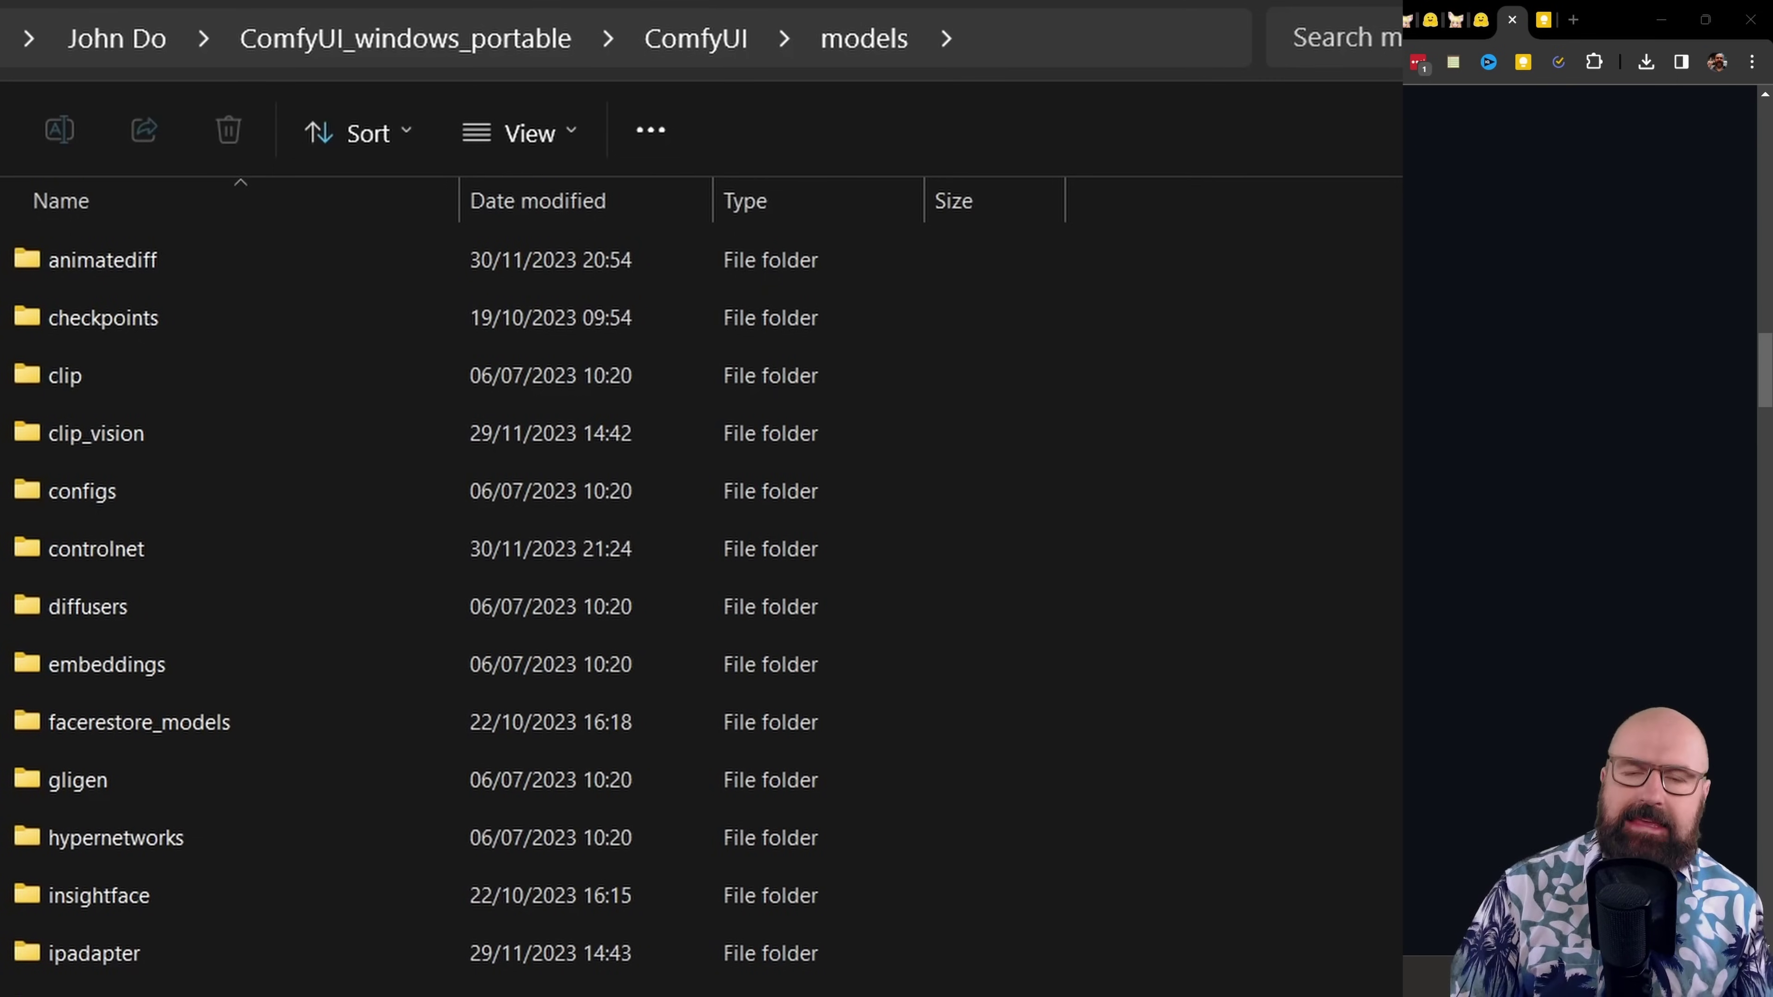
- Open the clip_vision folder to find IP Adapter encoder 1-5.safetensors
left_click(216, 447)
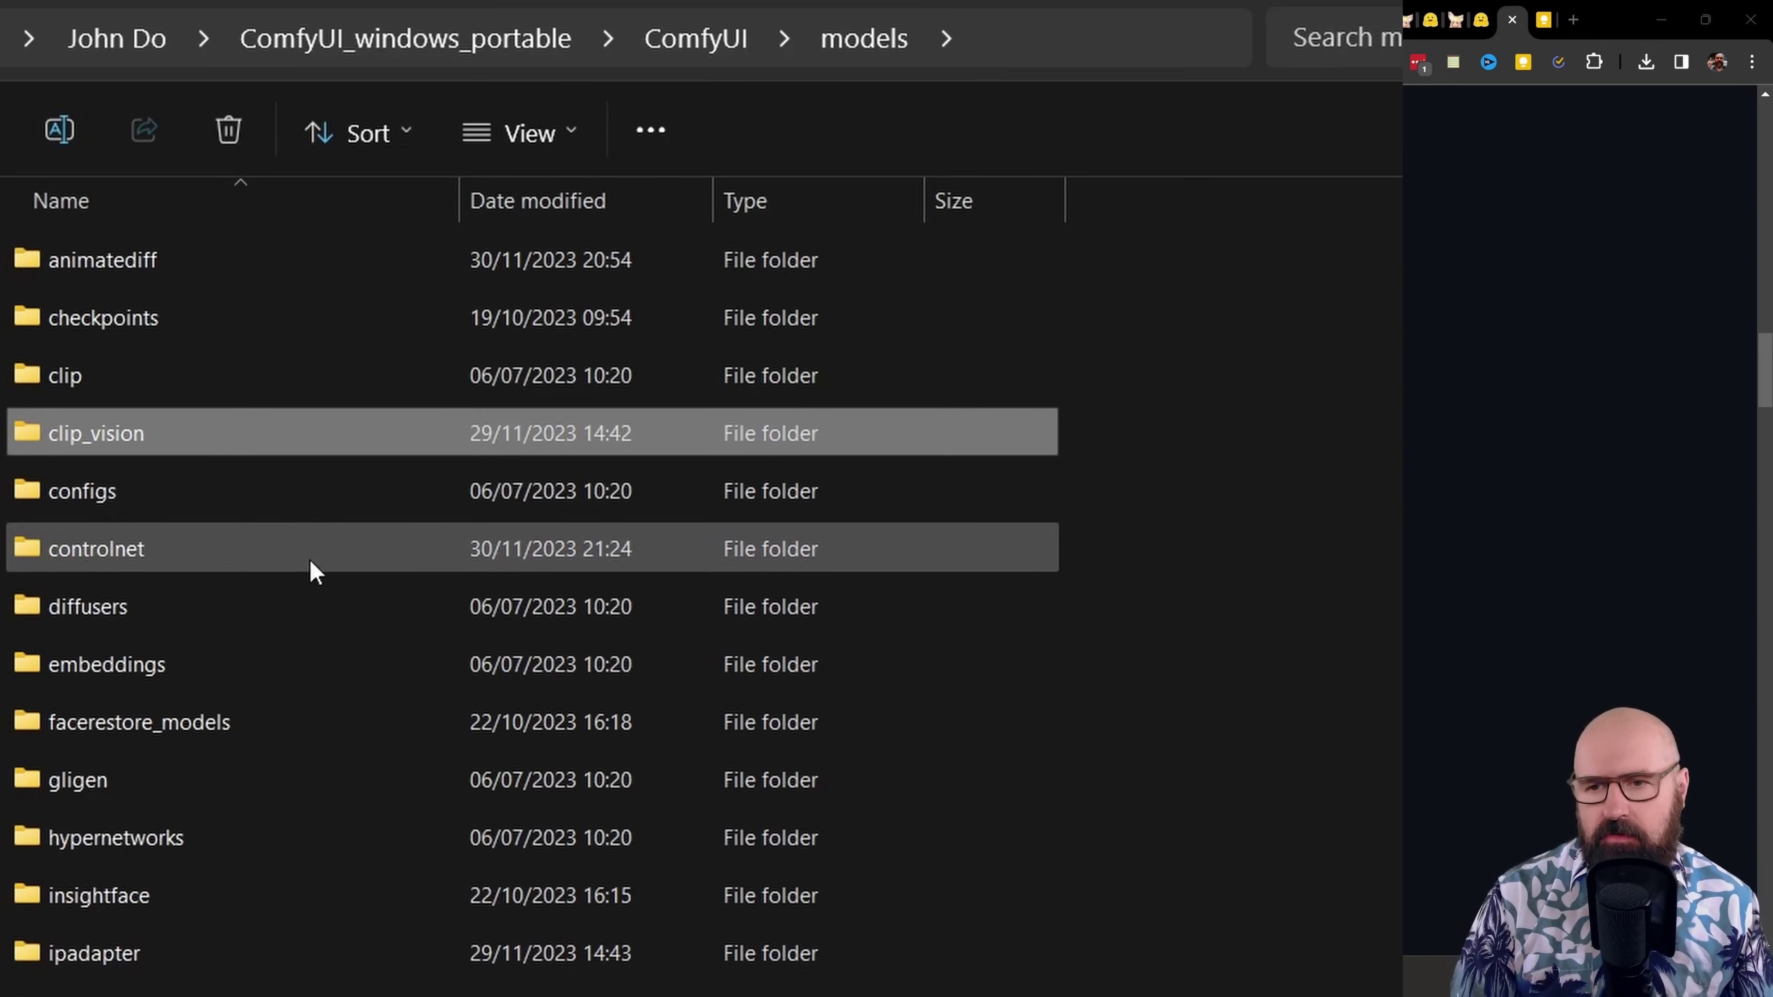
double_click(200, 436)
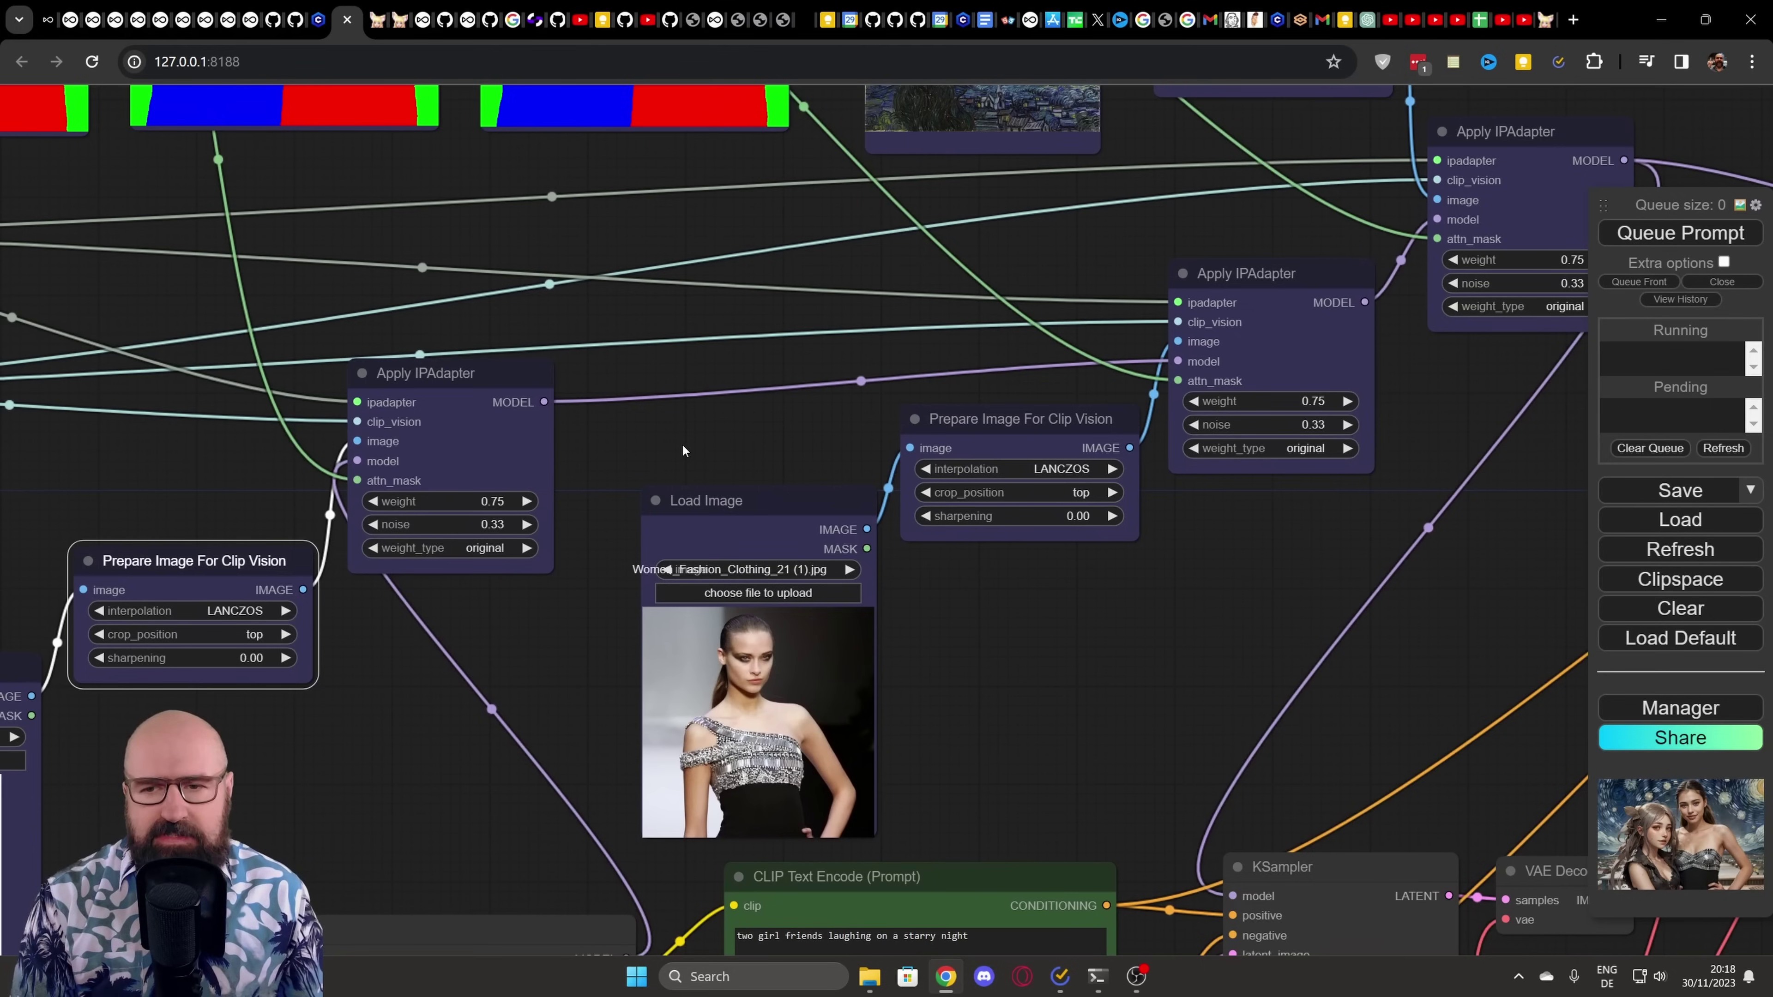
- Rearrange the Apply IPAdapter, Prepare Image For Clip Vision and Load Image nodes
mouse_move(475, 375)
left_mouse_down()
mouse_move(457, 385)
mouse_move(502, 379)
left_mouse_up()
mouse_move(1285, 273)
left_mouse_down()
mouse_move(1268, 272)
mouse_move(1289, 272)
left_mouse_up()
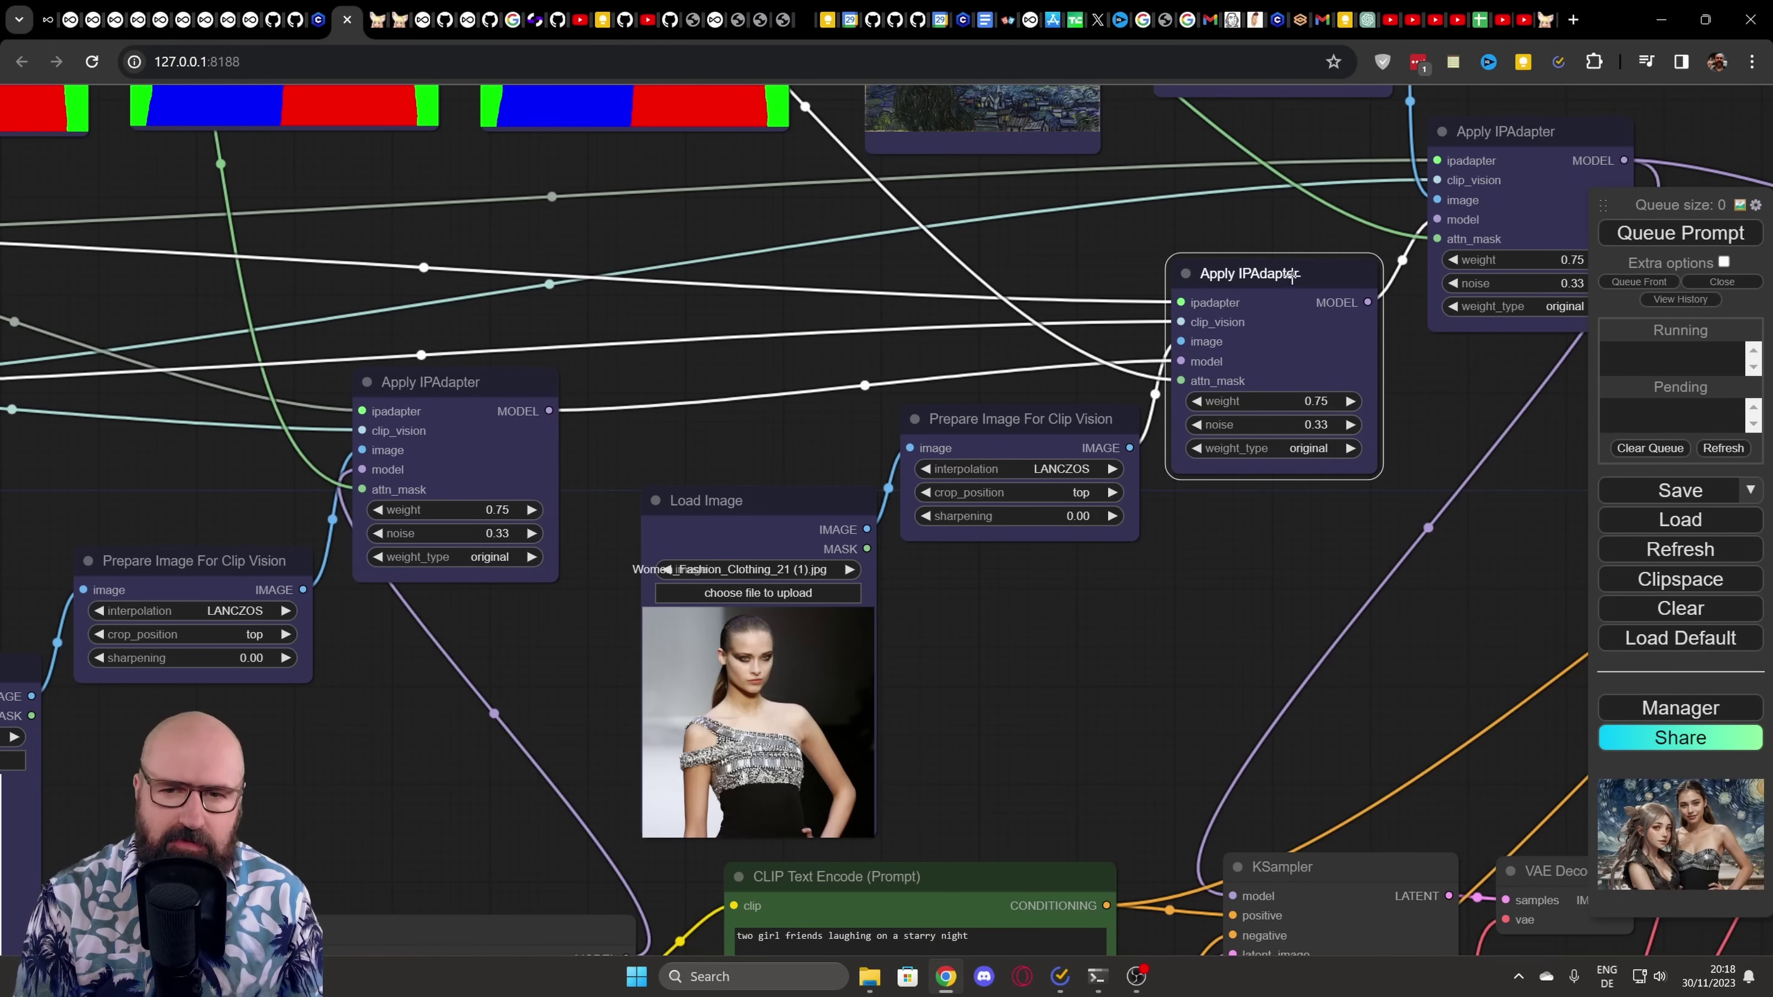
scroll(517, 421, "up", 8)
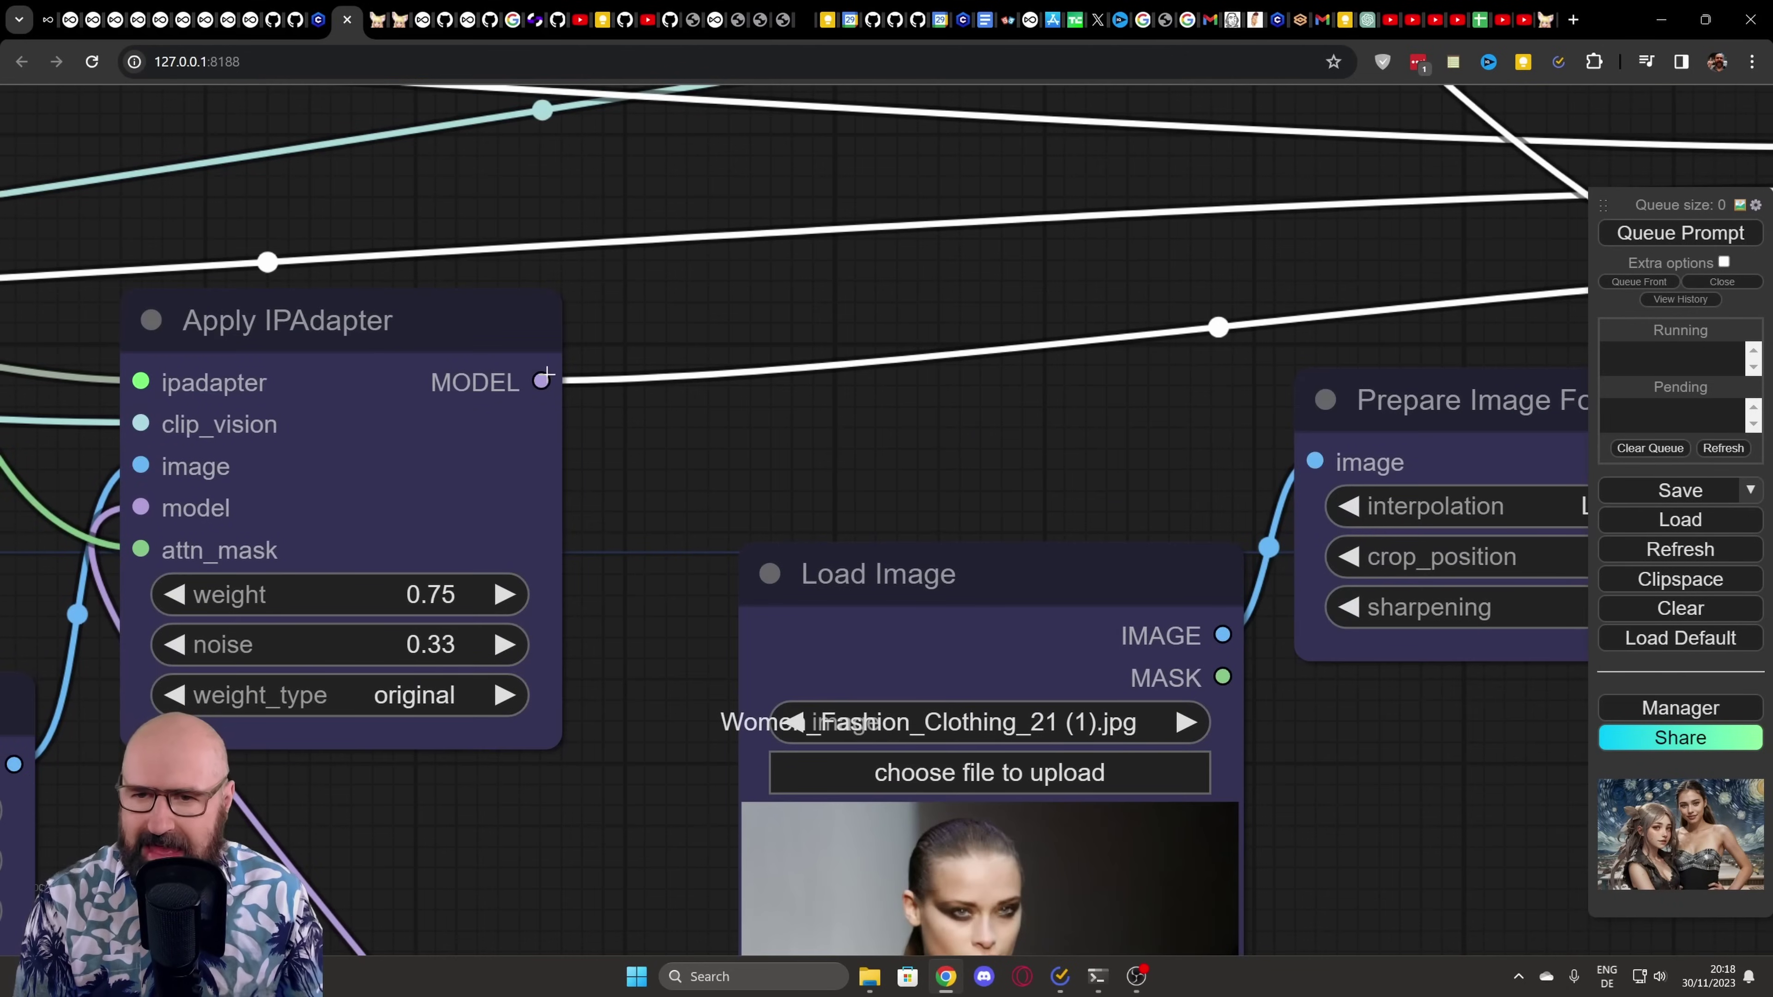
left_click_drag(1462, 350, 625, 463)
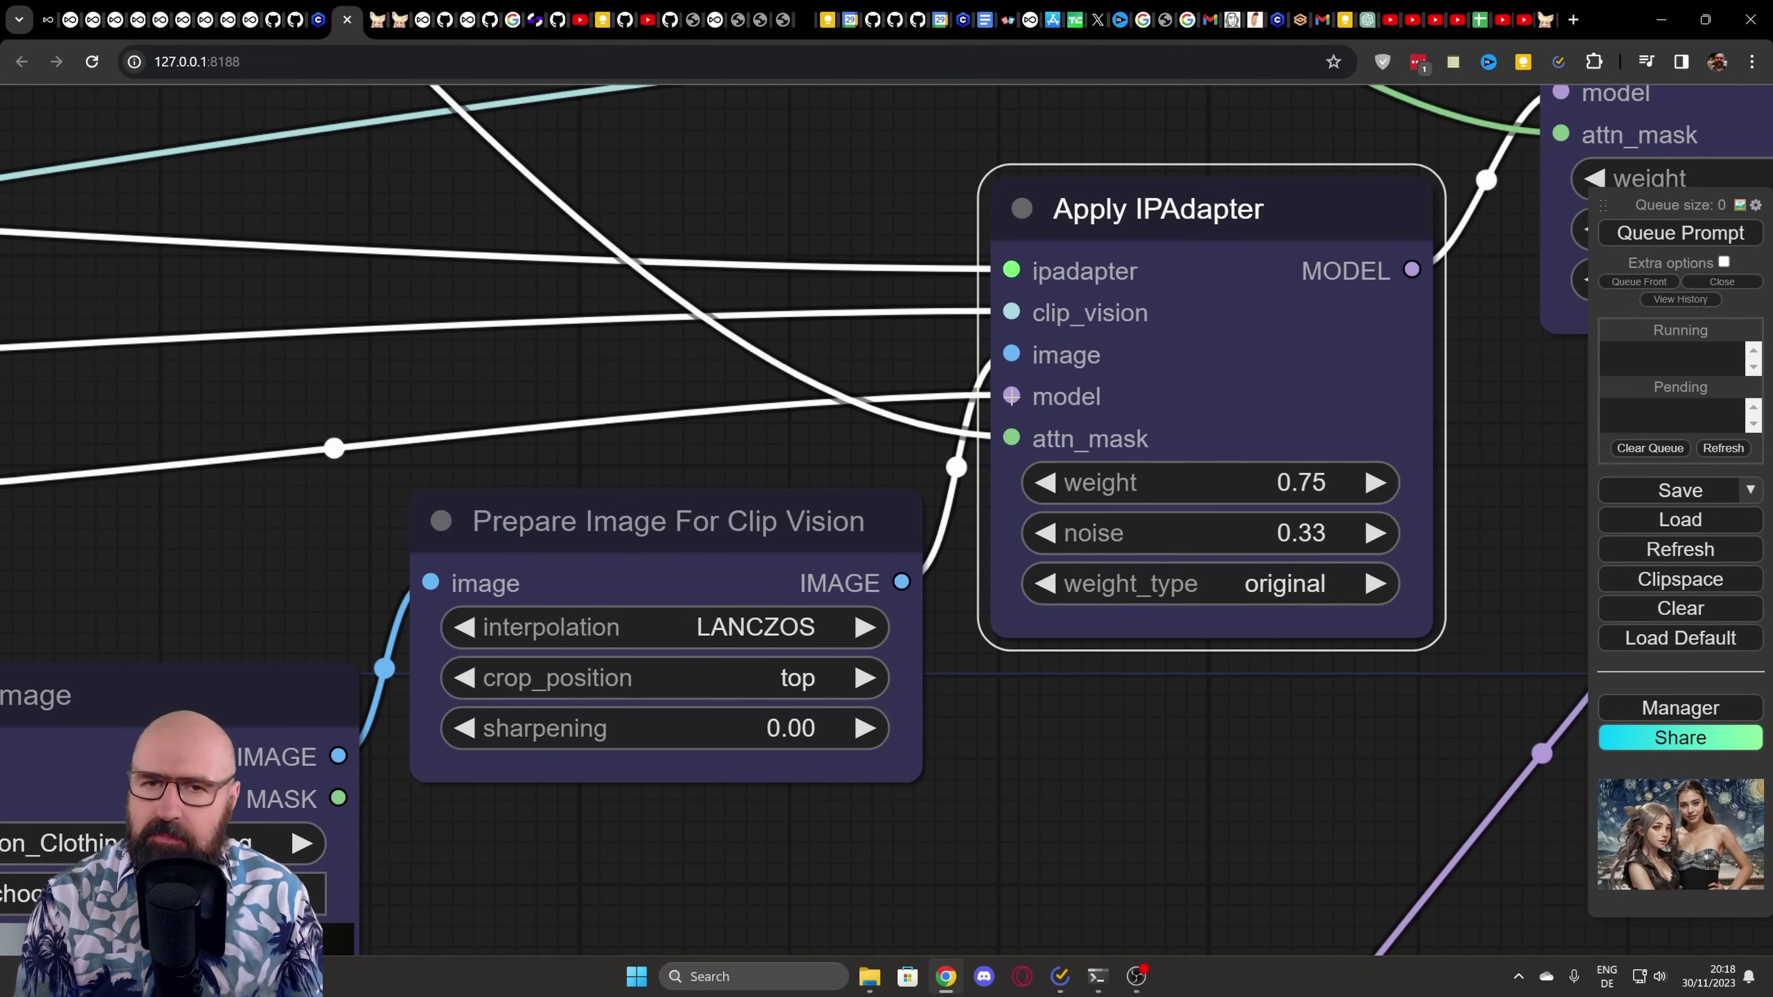
scroll(1071, 428, "down", 6)
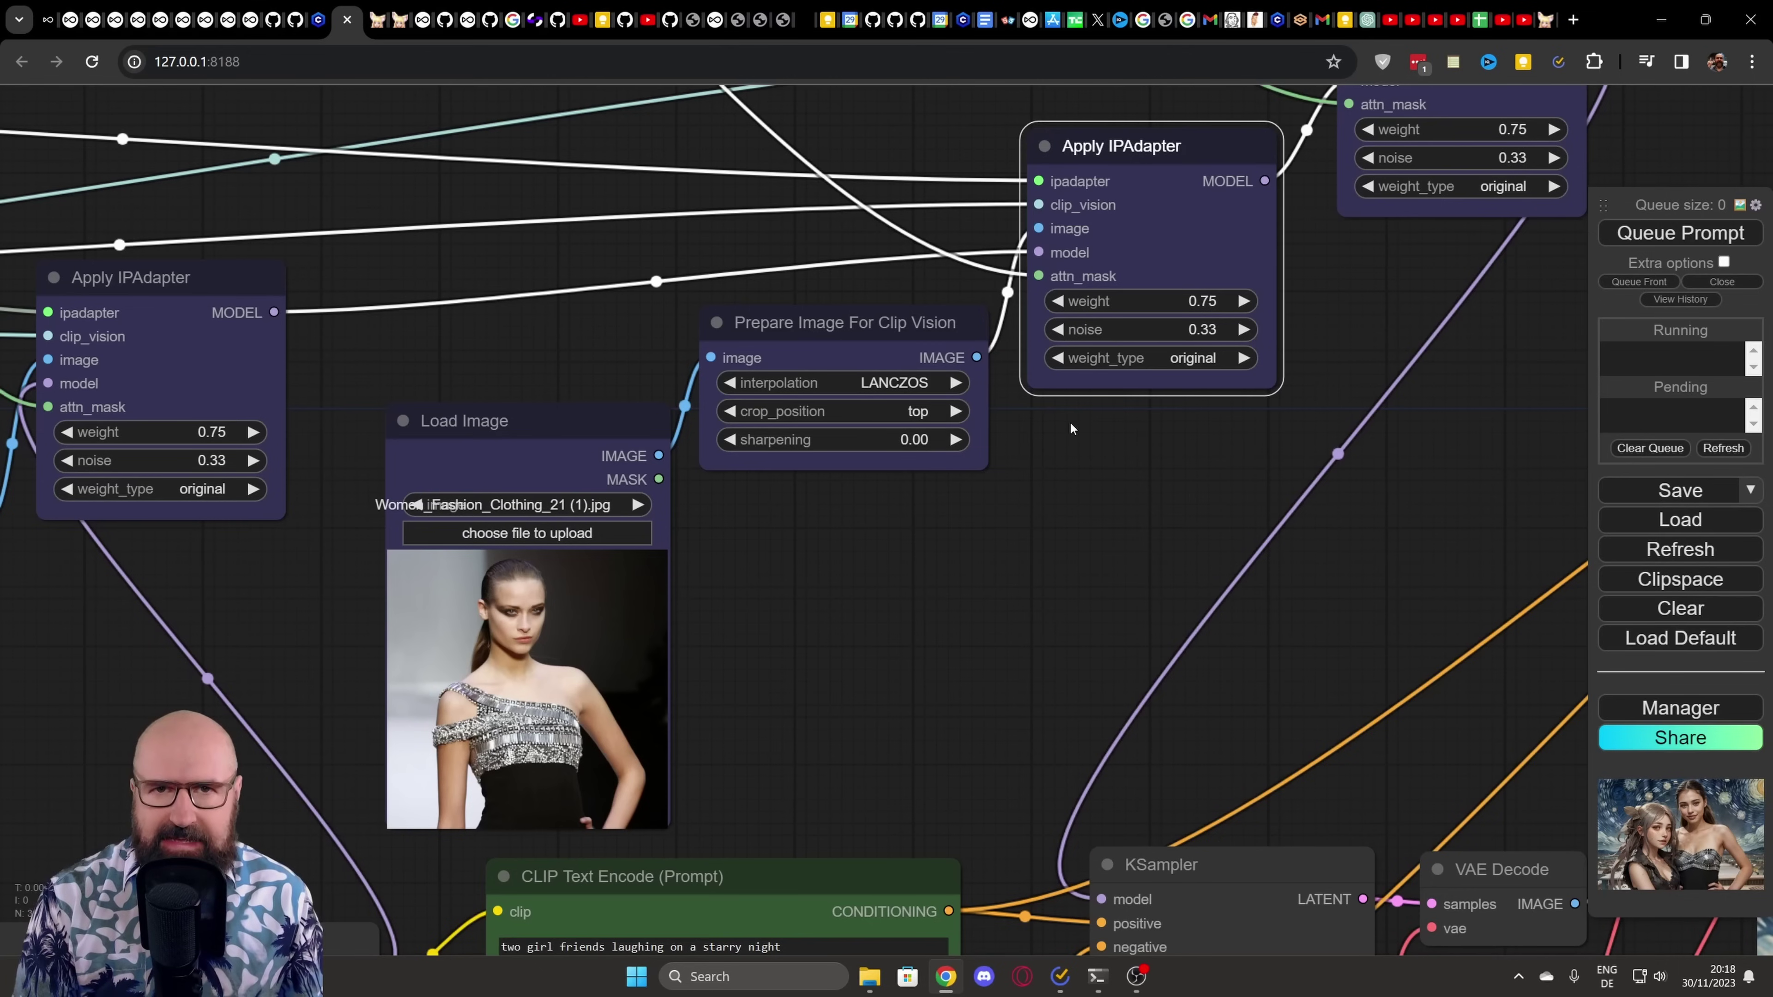
mouse_move(517, 419)
left_mouse_down()
mouse_move(525, 377)
mouse_move(485, 387)
mouse_move(514, 386)
left_mouse_up()
mouse_move(837, 322)
left_mouse_down()
mouse_move(818, 299)
mouse_move(842, 322)
left_mouse_up()
left_click_drag(1044, 345, 1040, 347)
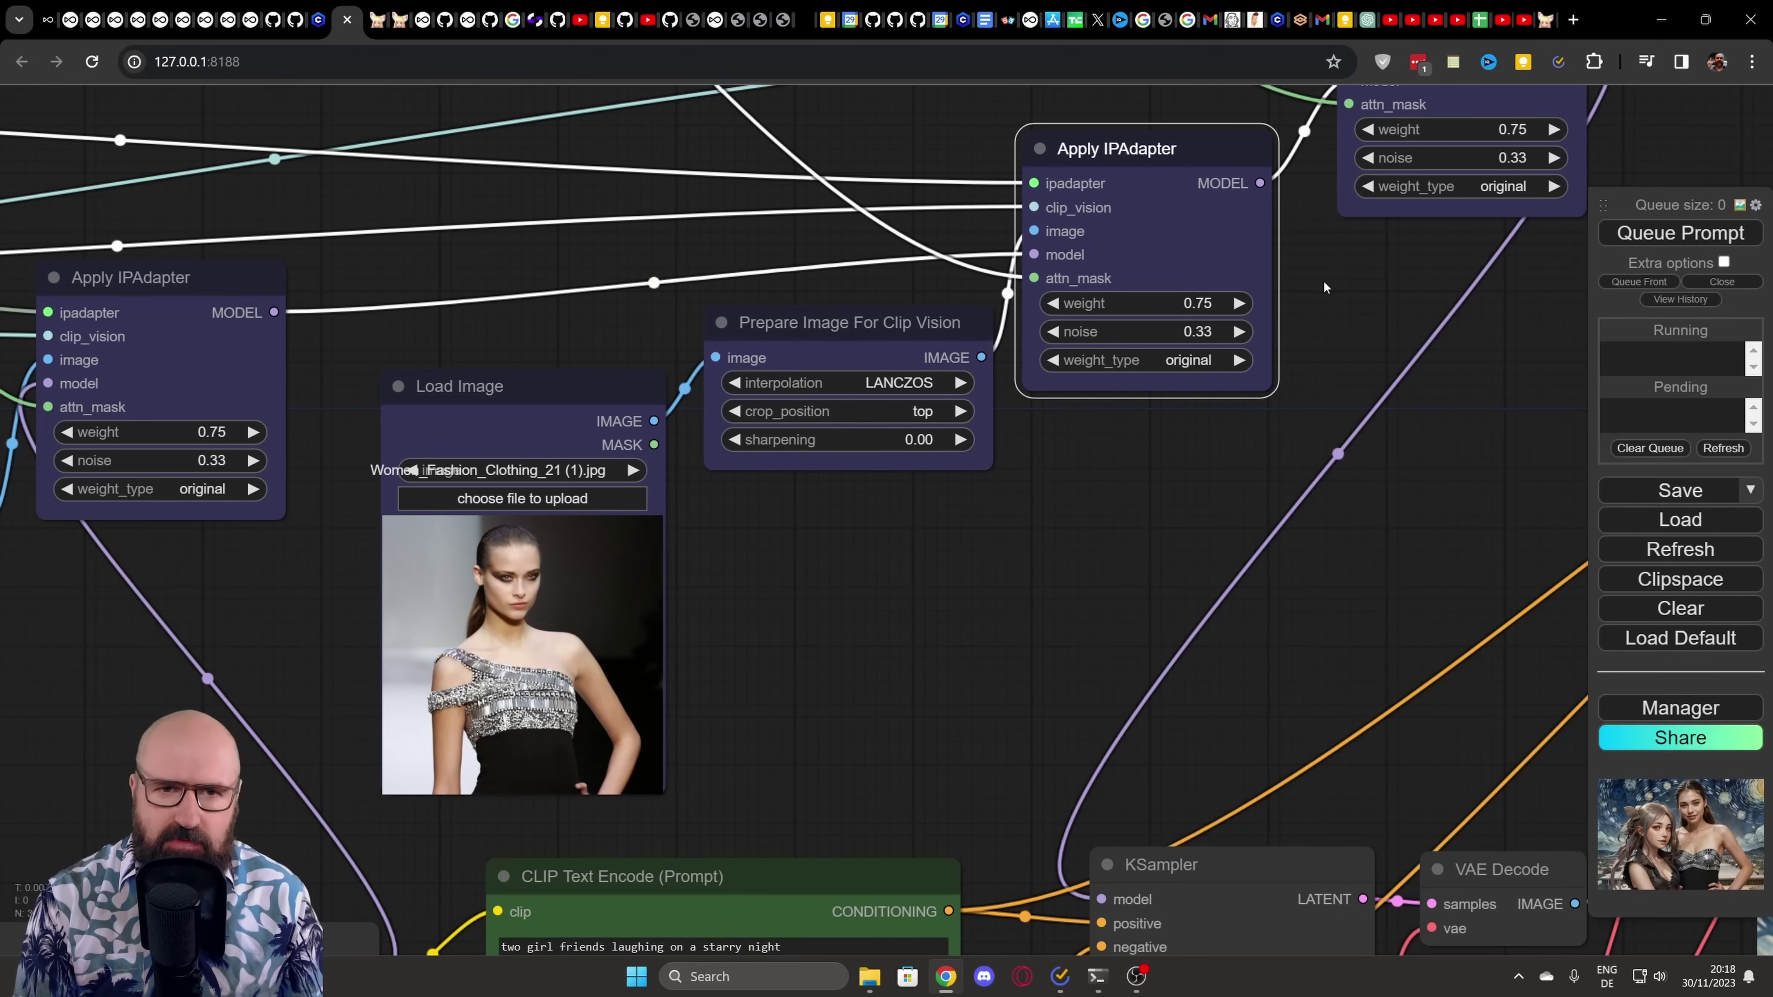
- Reposition the Starry Night loader and upper IPAdapter nodes, then pan to the prompts and KSampler
left_click_drag(1370, 263, 986, 722)
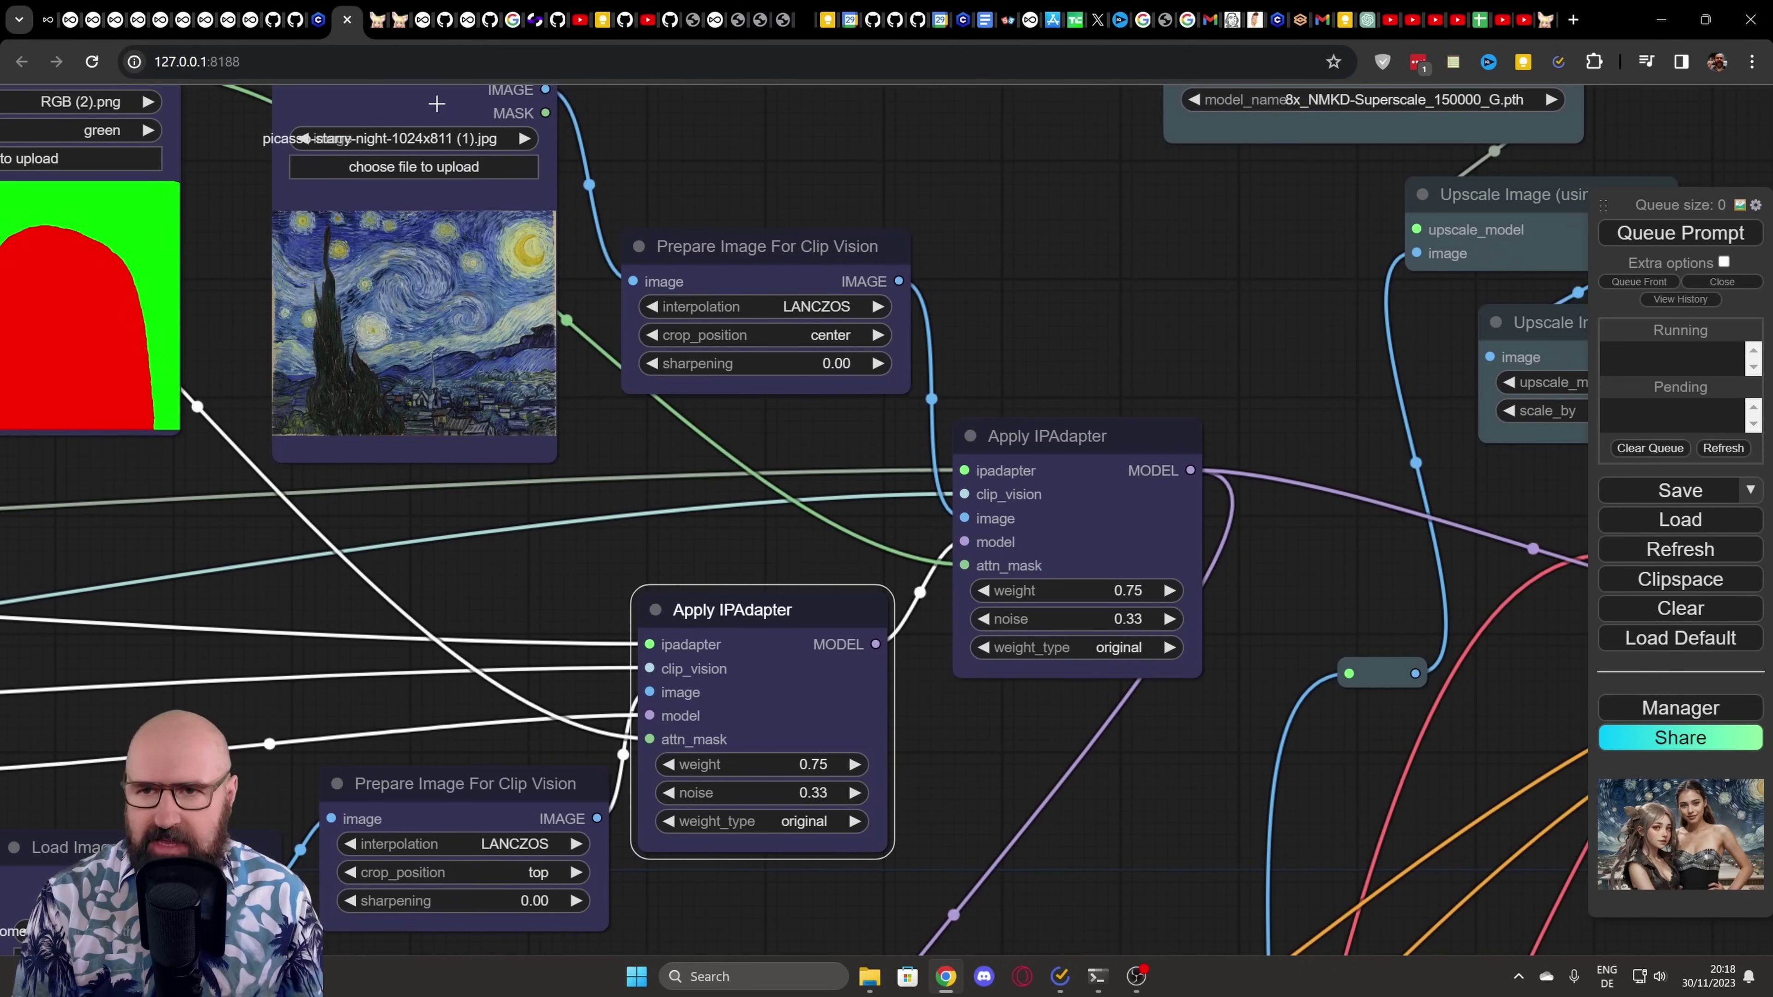
left_click_drag(434, 102, 425, 123)
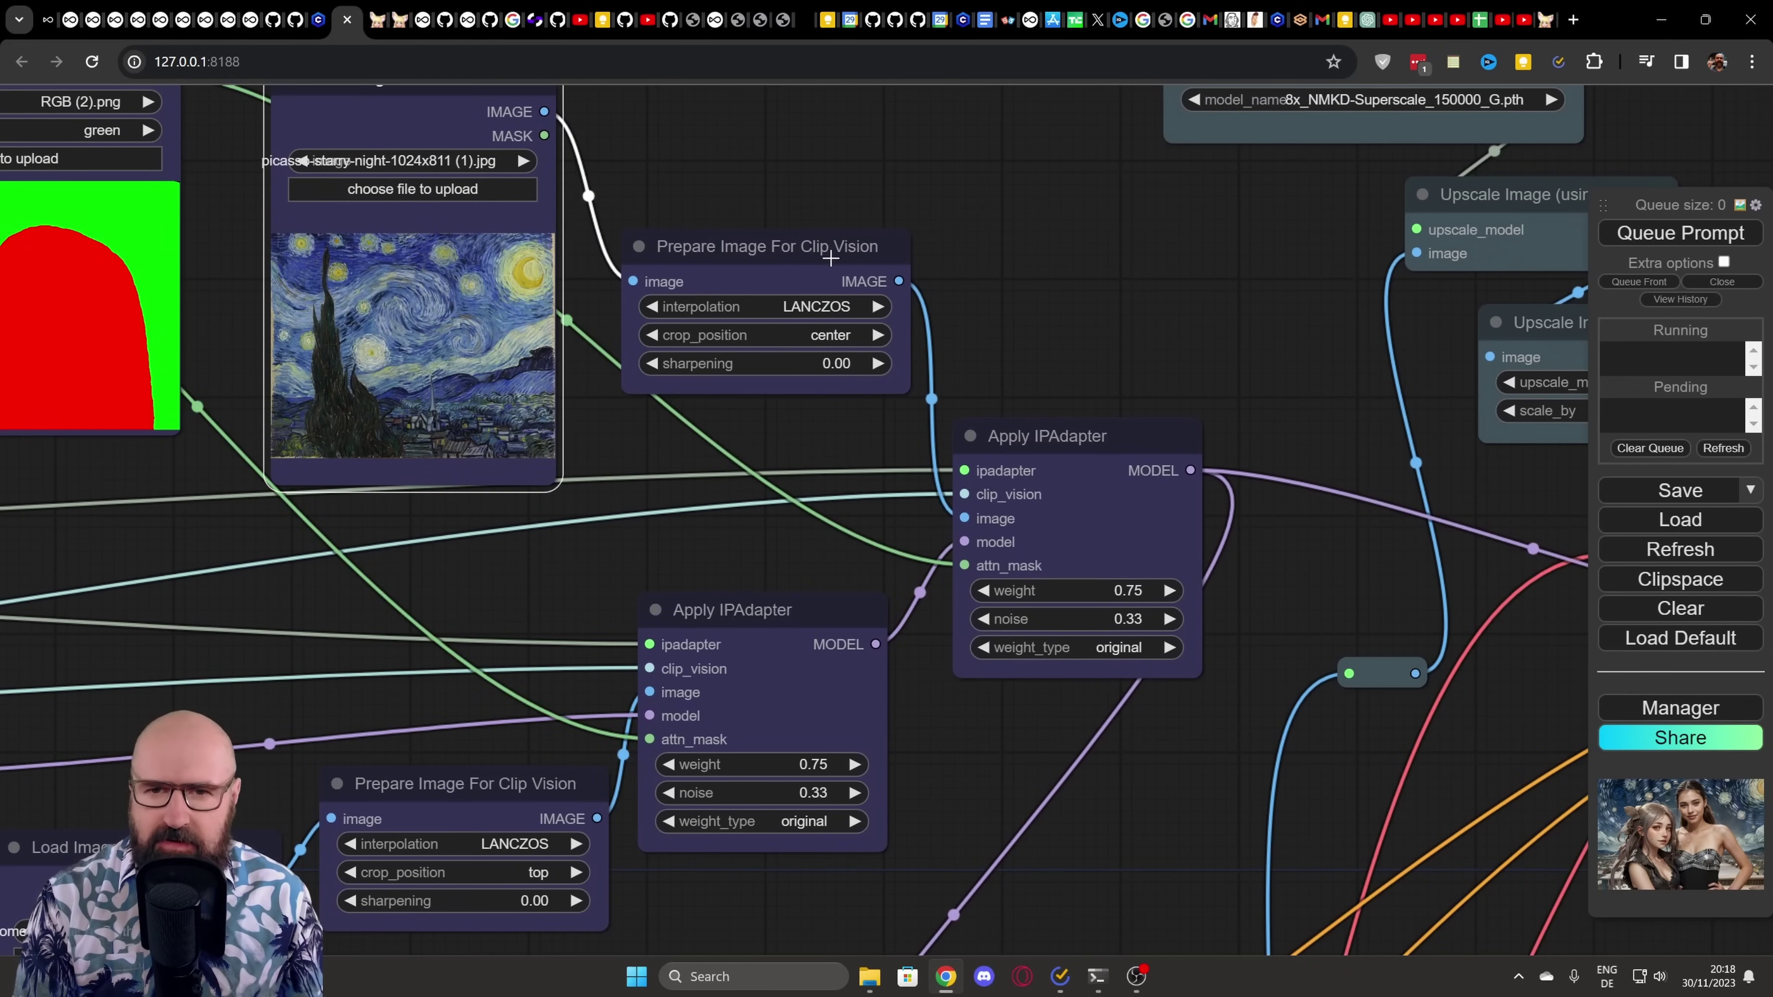
left_click_drag(831, 259, 835, 245)
left_click_drag(1107, 449, 1109, 450)
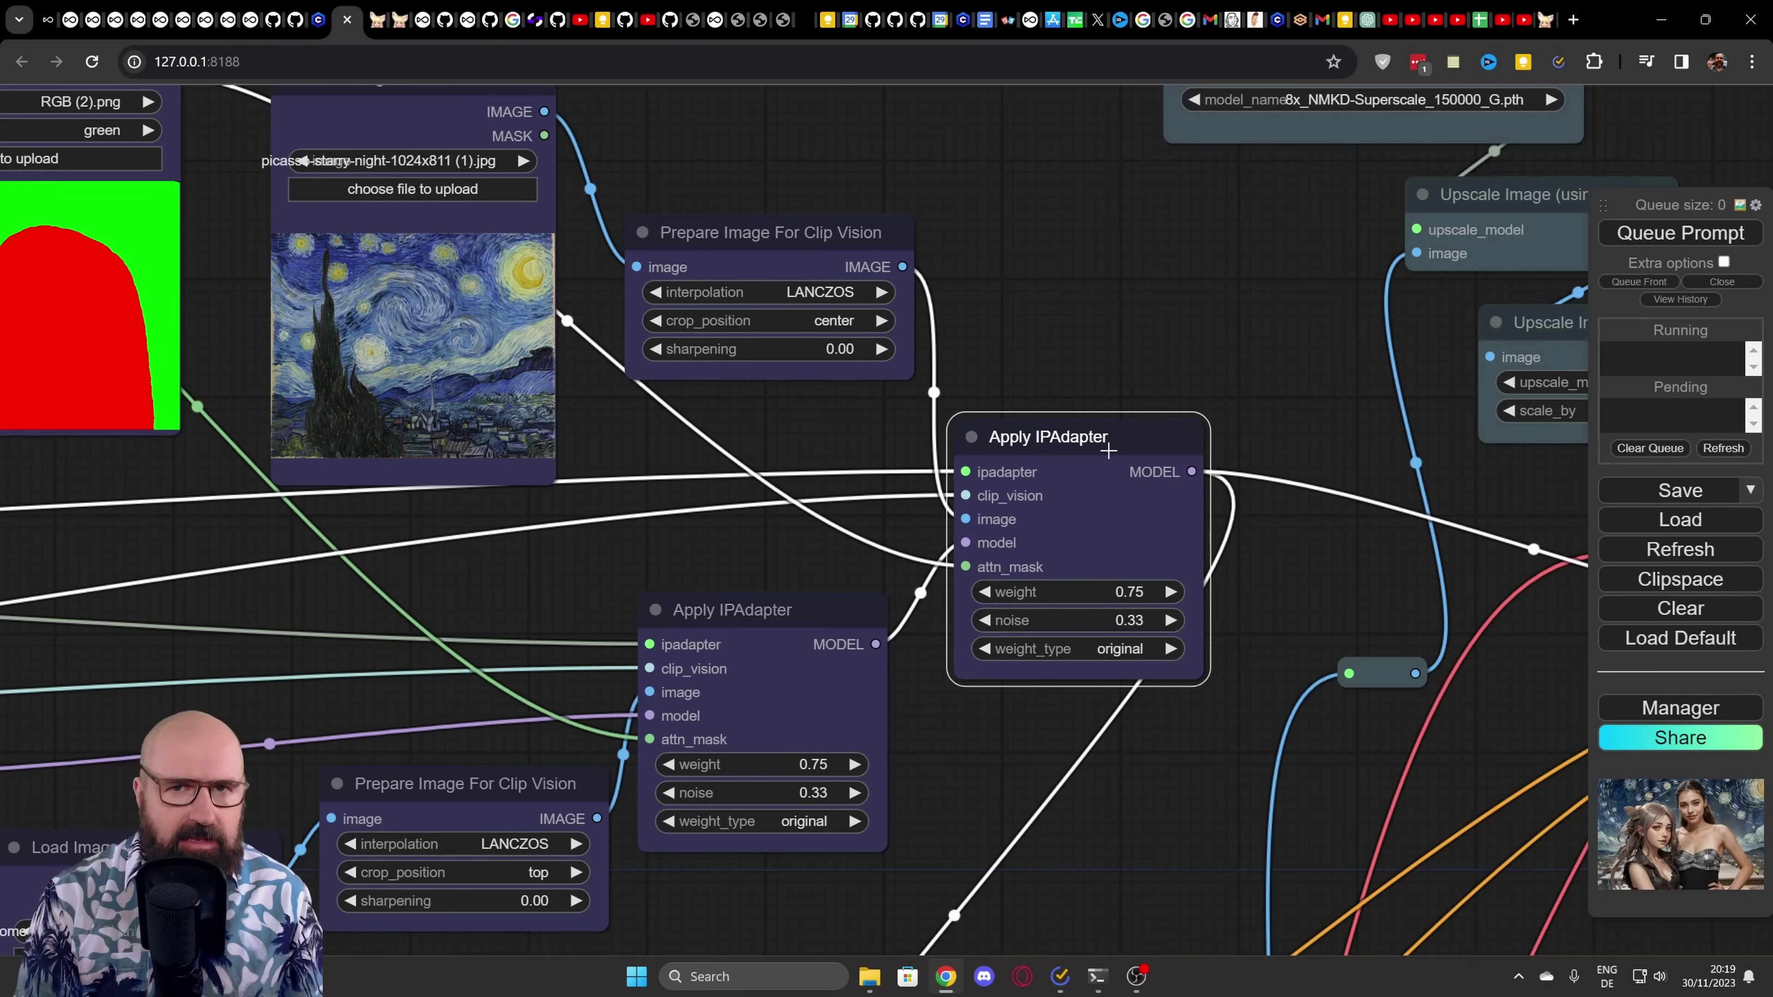
left_click_drag(1108, 450, 837, 308)
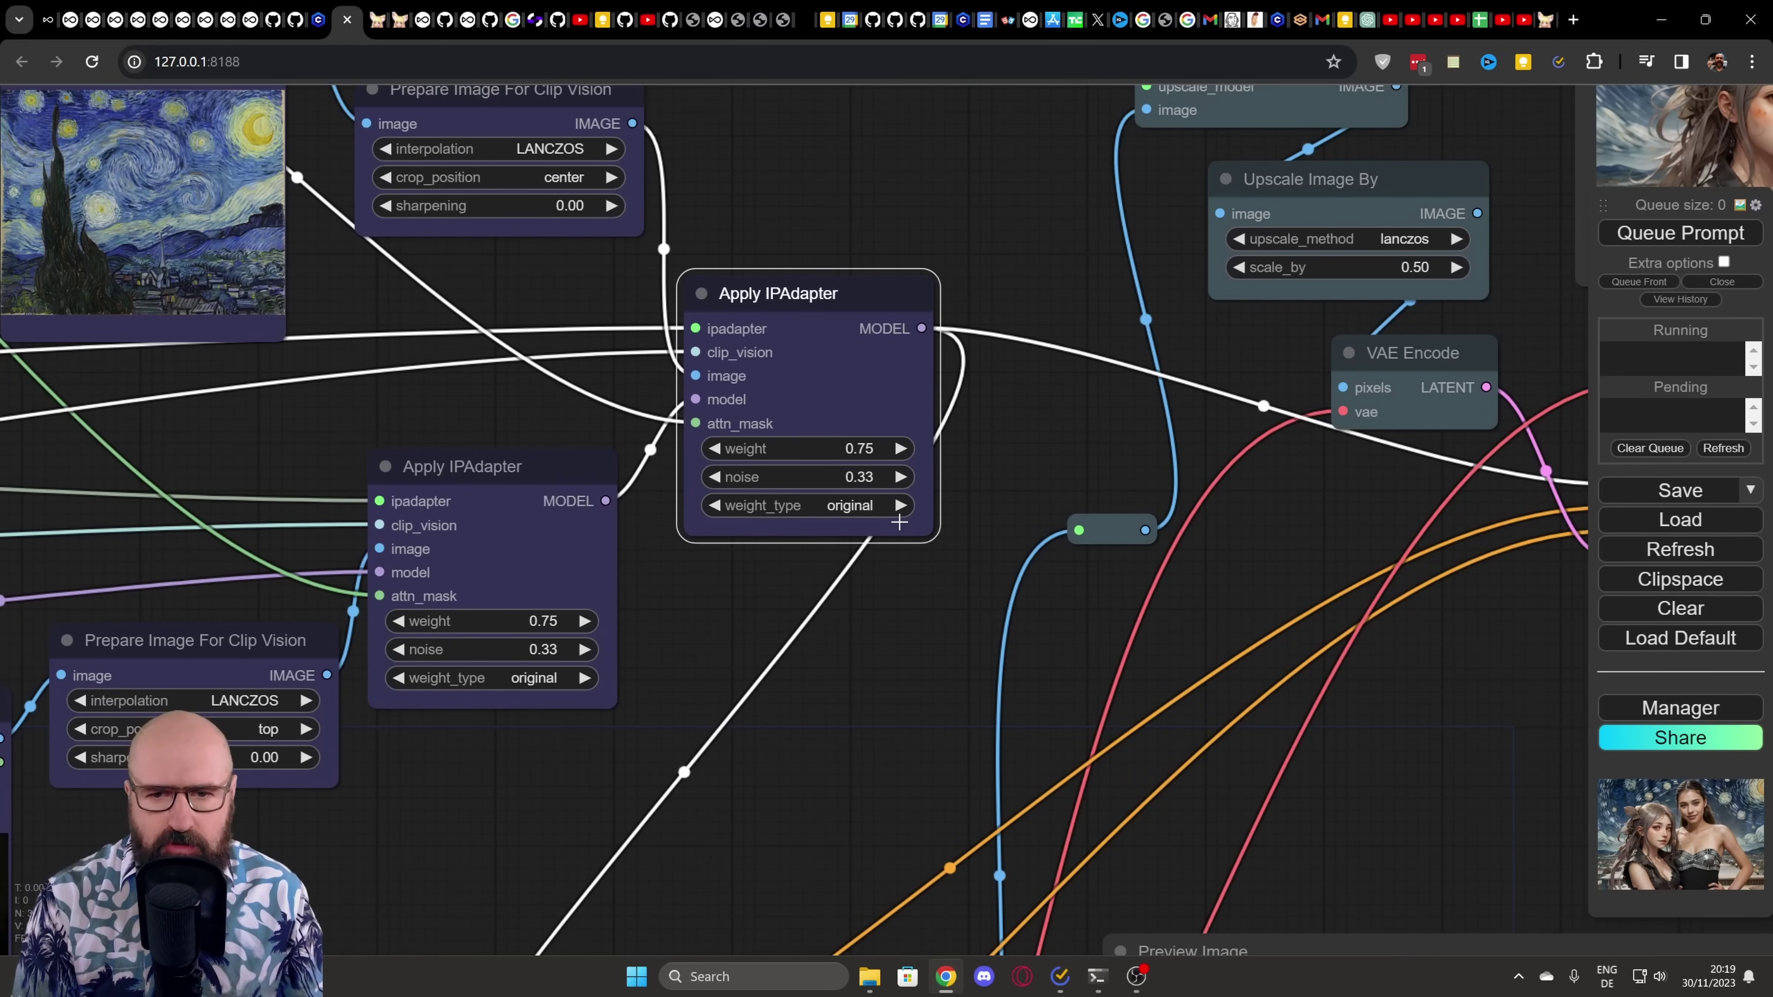
left_click_drag(720, 681, 1041, 189)
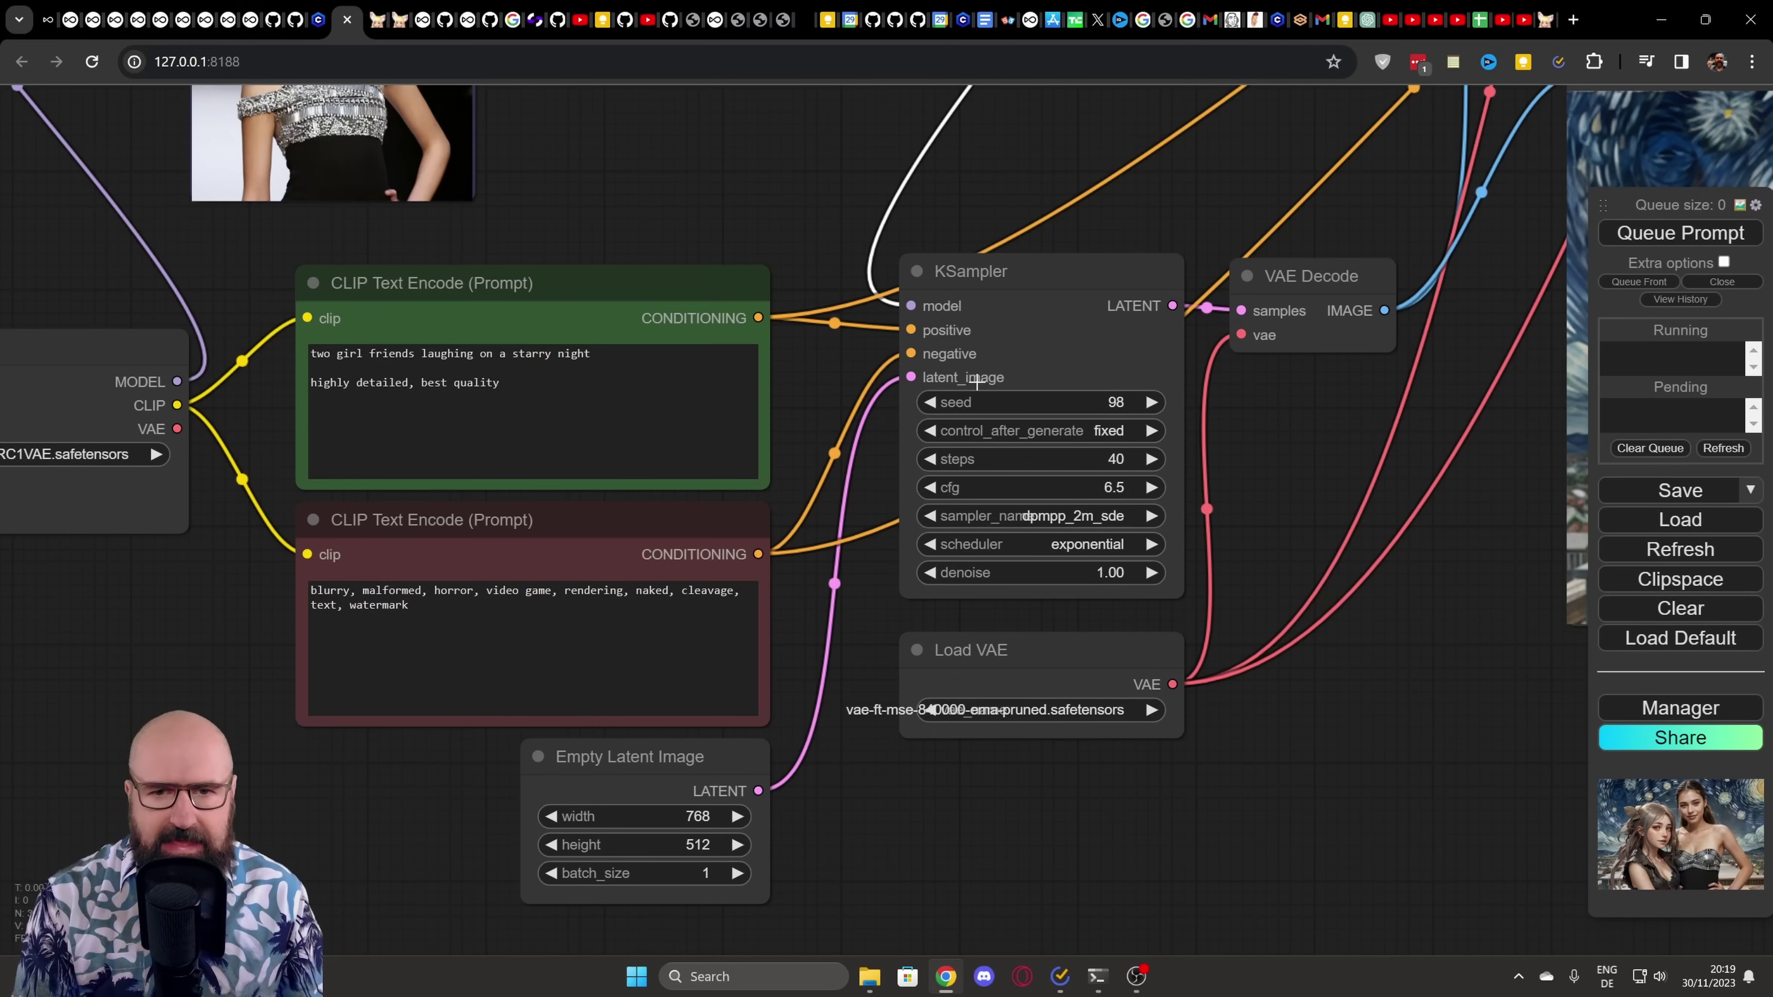
- Move the Empty Latent Image node down and the VAE Decode node up and right
left_click_drag(672, 756, 676, 773)
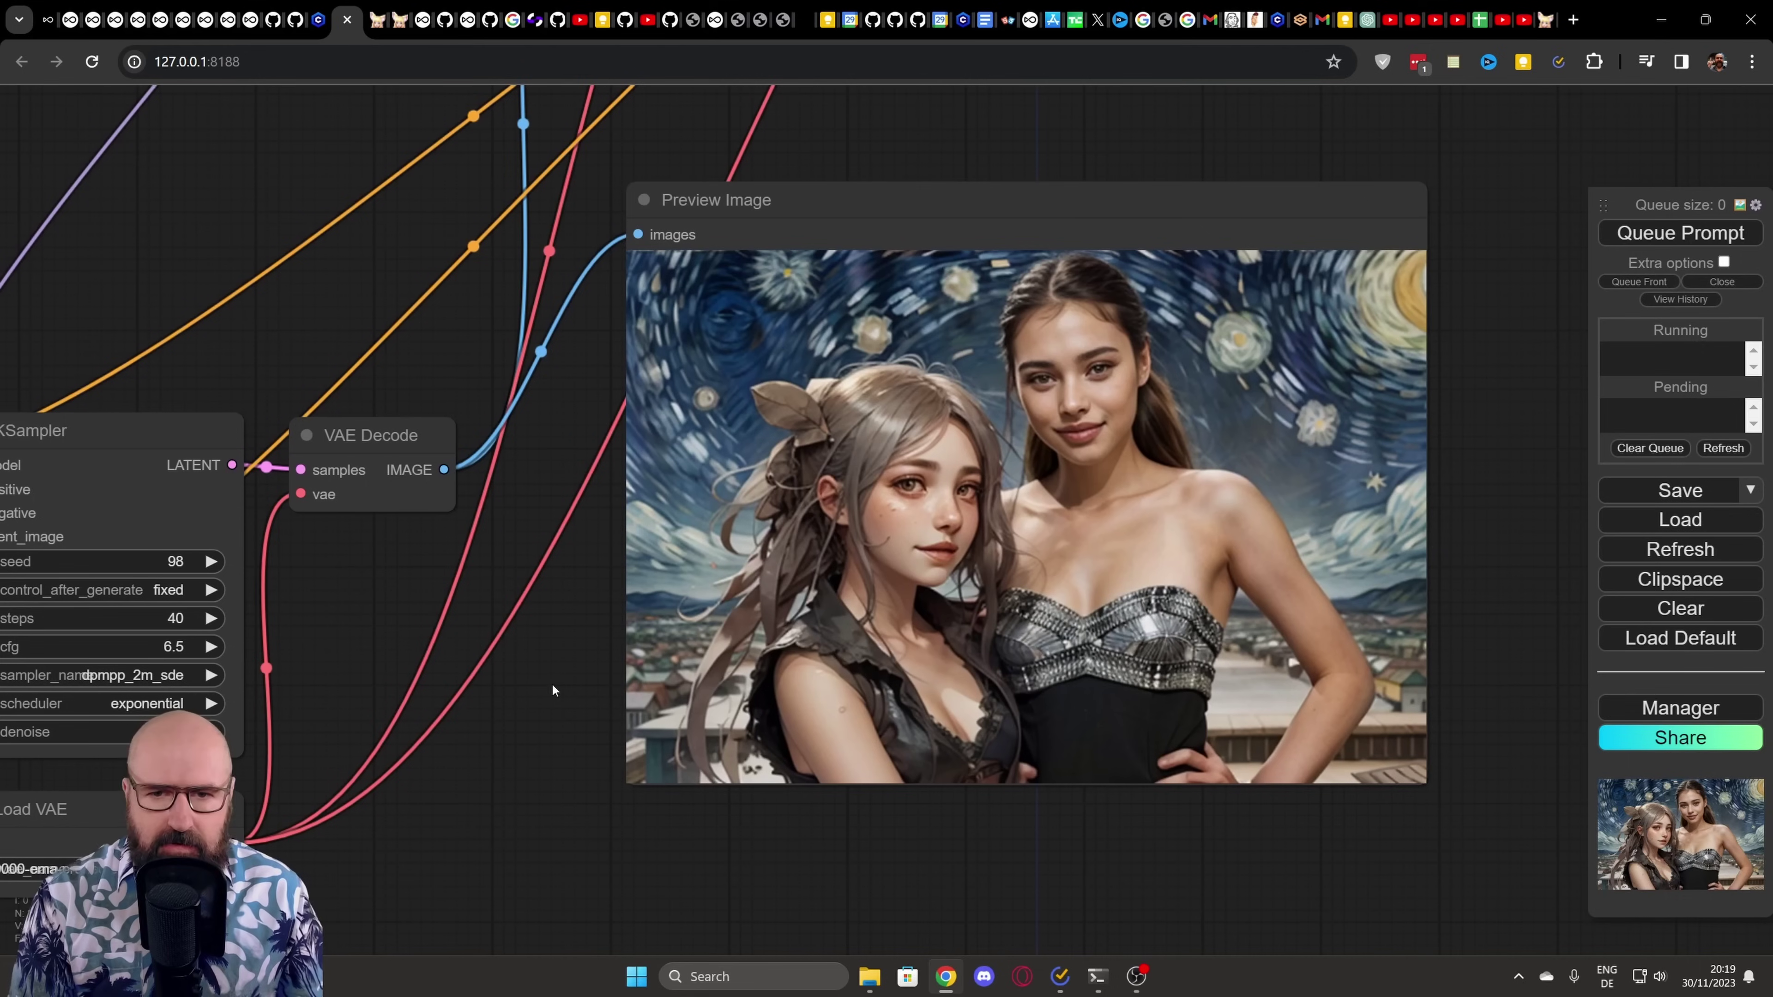
left_click_drag(381, 435, 401, 420)
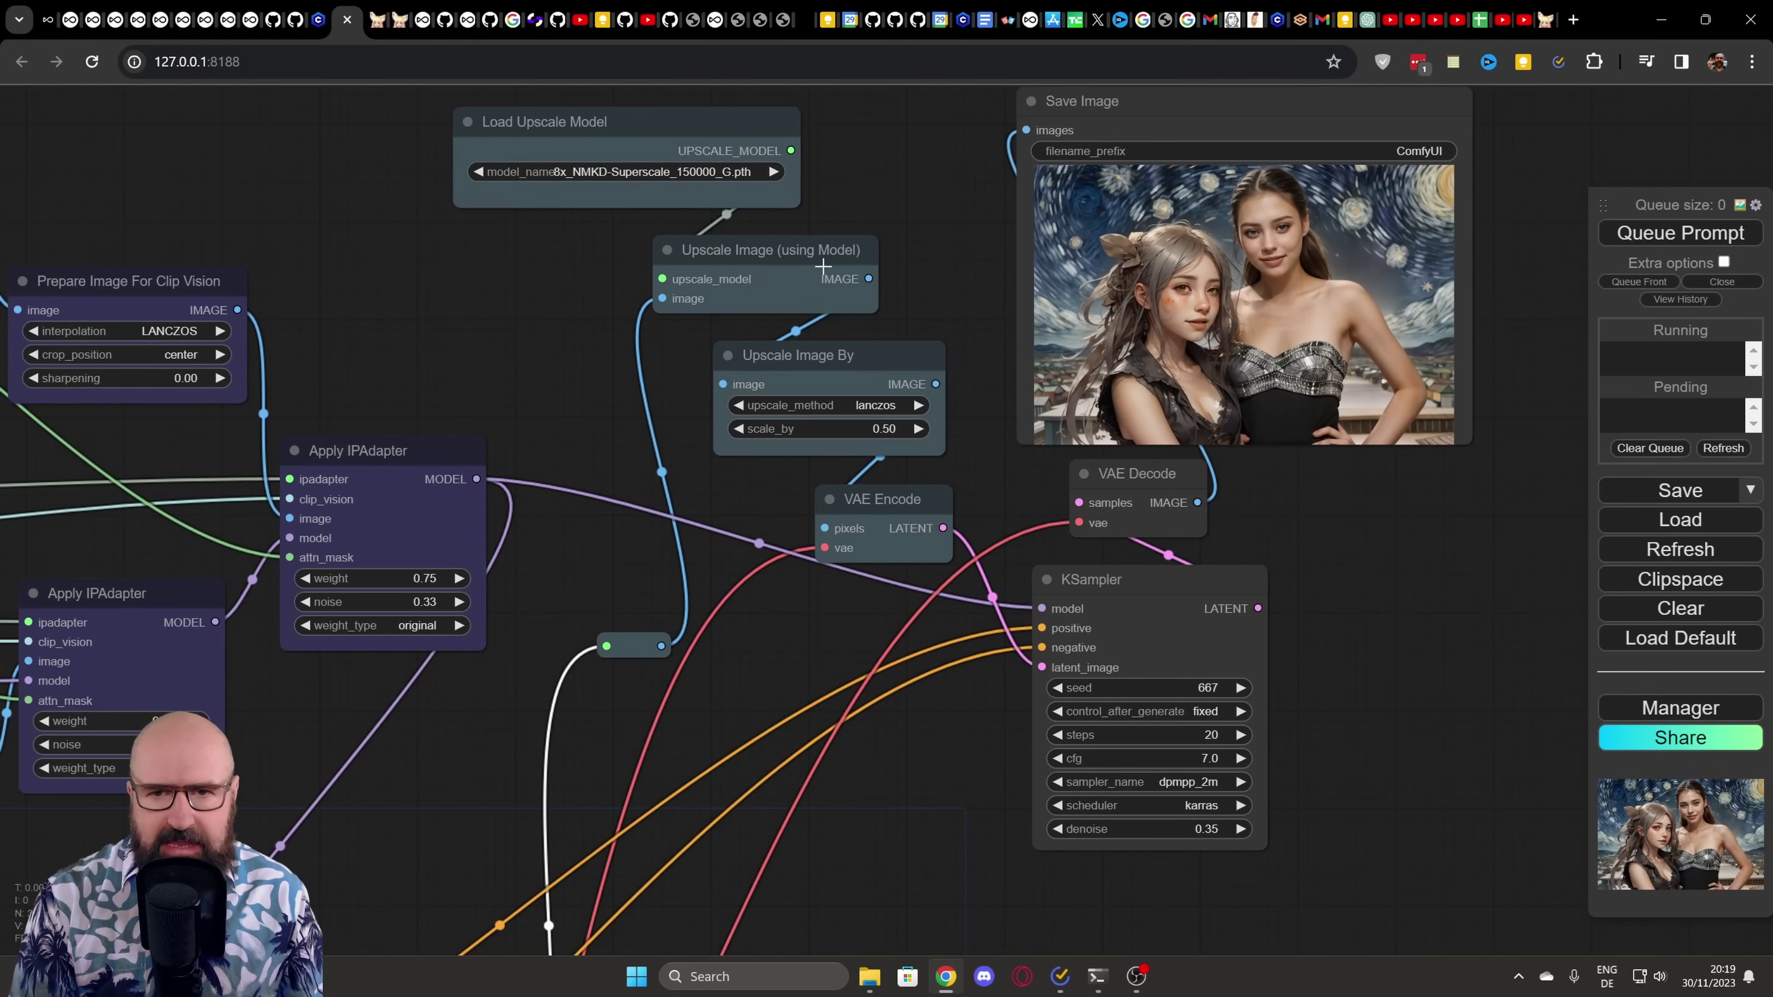
- Align the Upscale Image (using Model), Upscale Image By, VAE Encode and second KSampler nodes
left_click_drag(803, 246, 810, 245)
left_click_drag(862, 355, 861, 359)
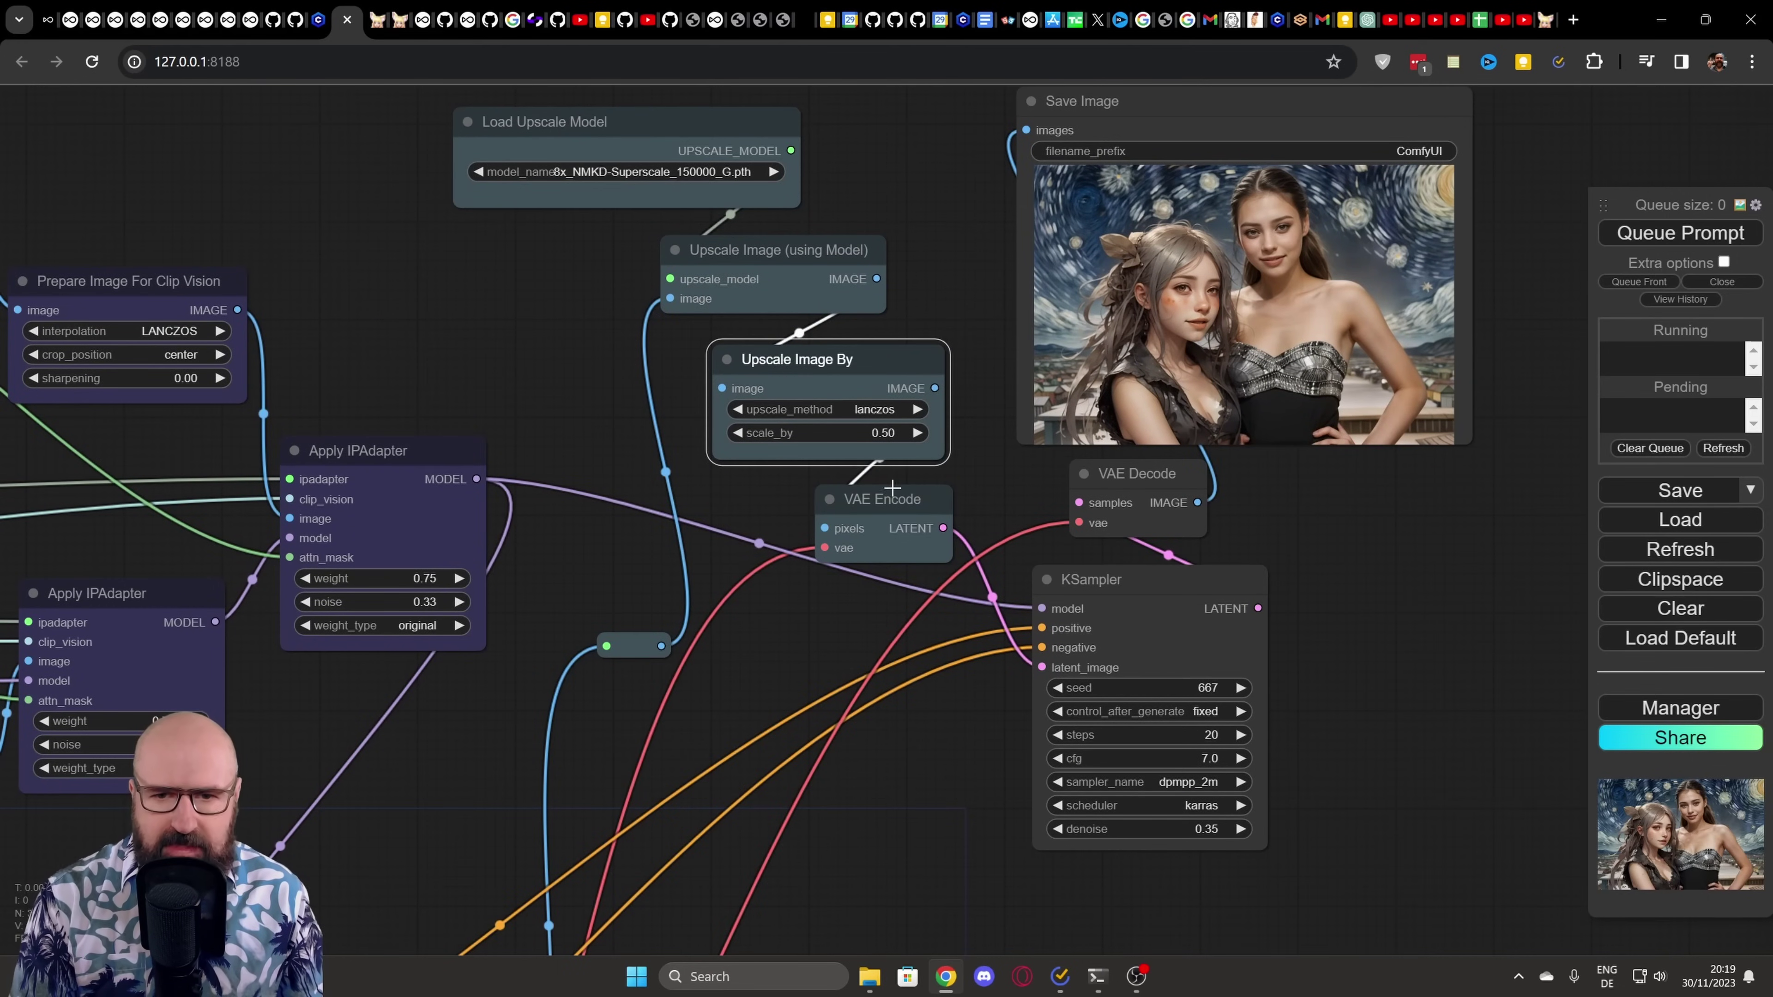
left_click_drag(900, 500, 908, 495)
left_click(1163, 582)
left_click_drag(1163, 581, 1156, 594)
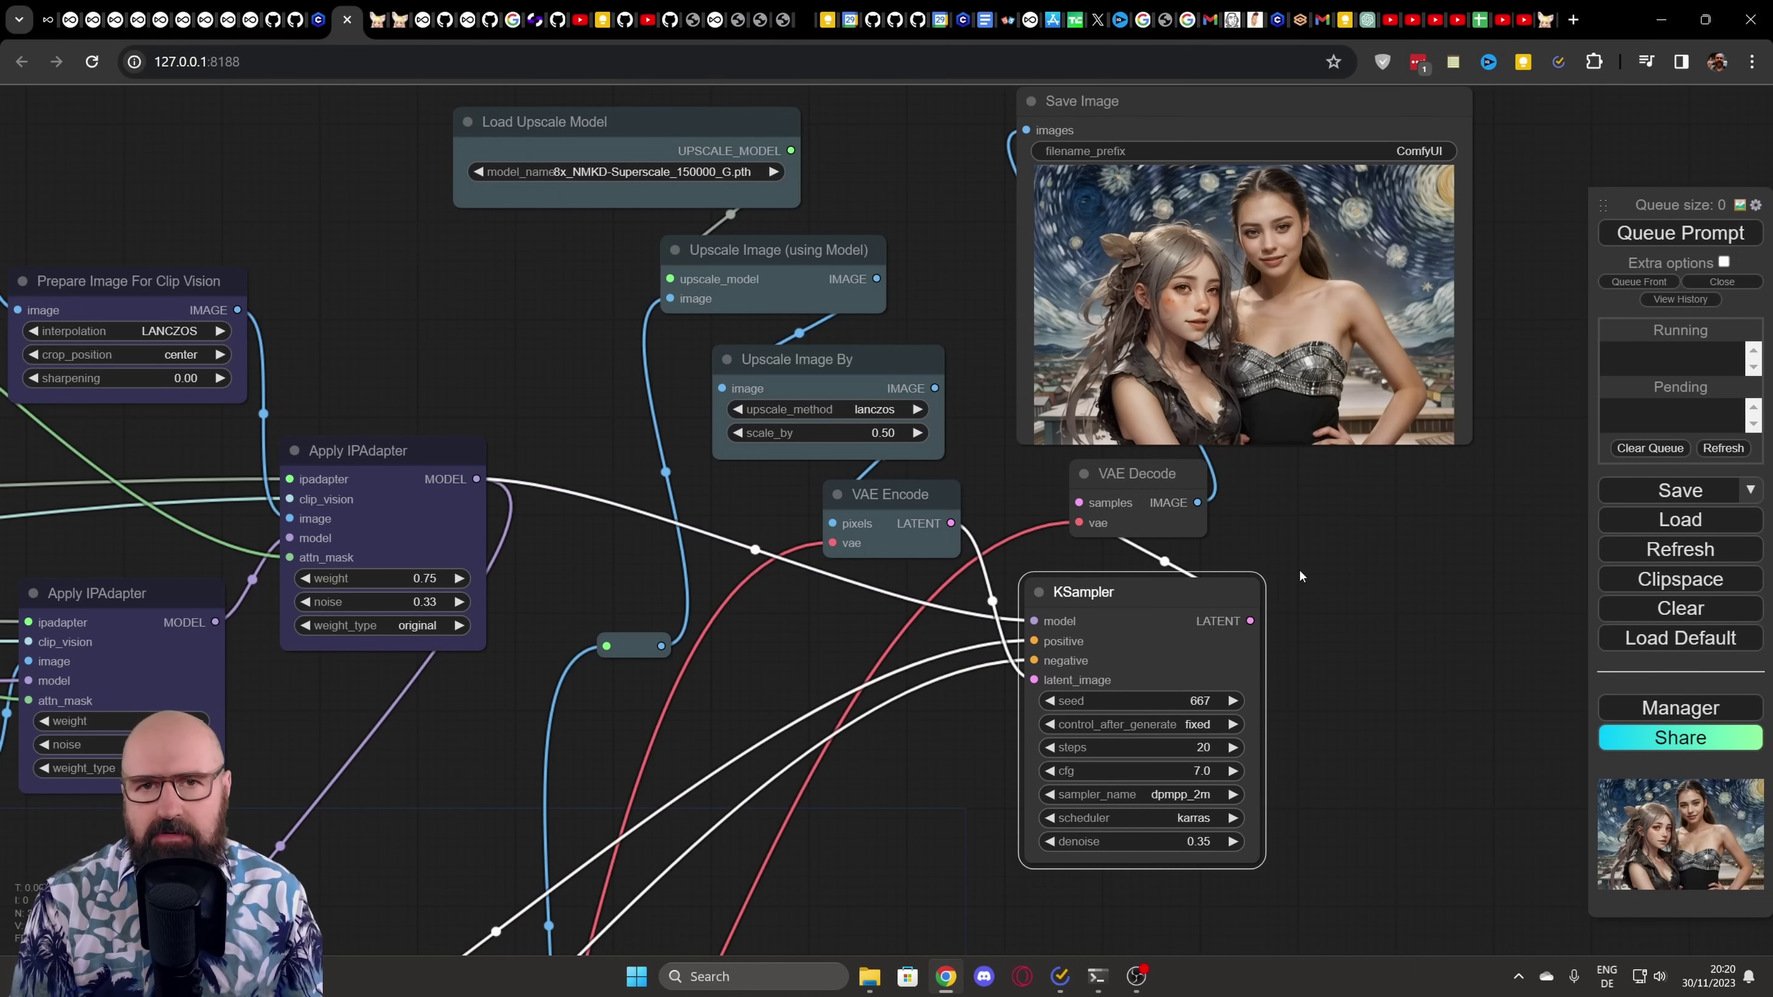
scroll(1466, 454, "up", 10)
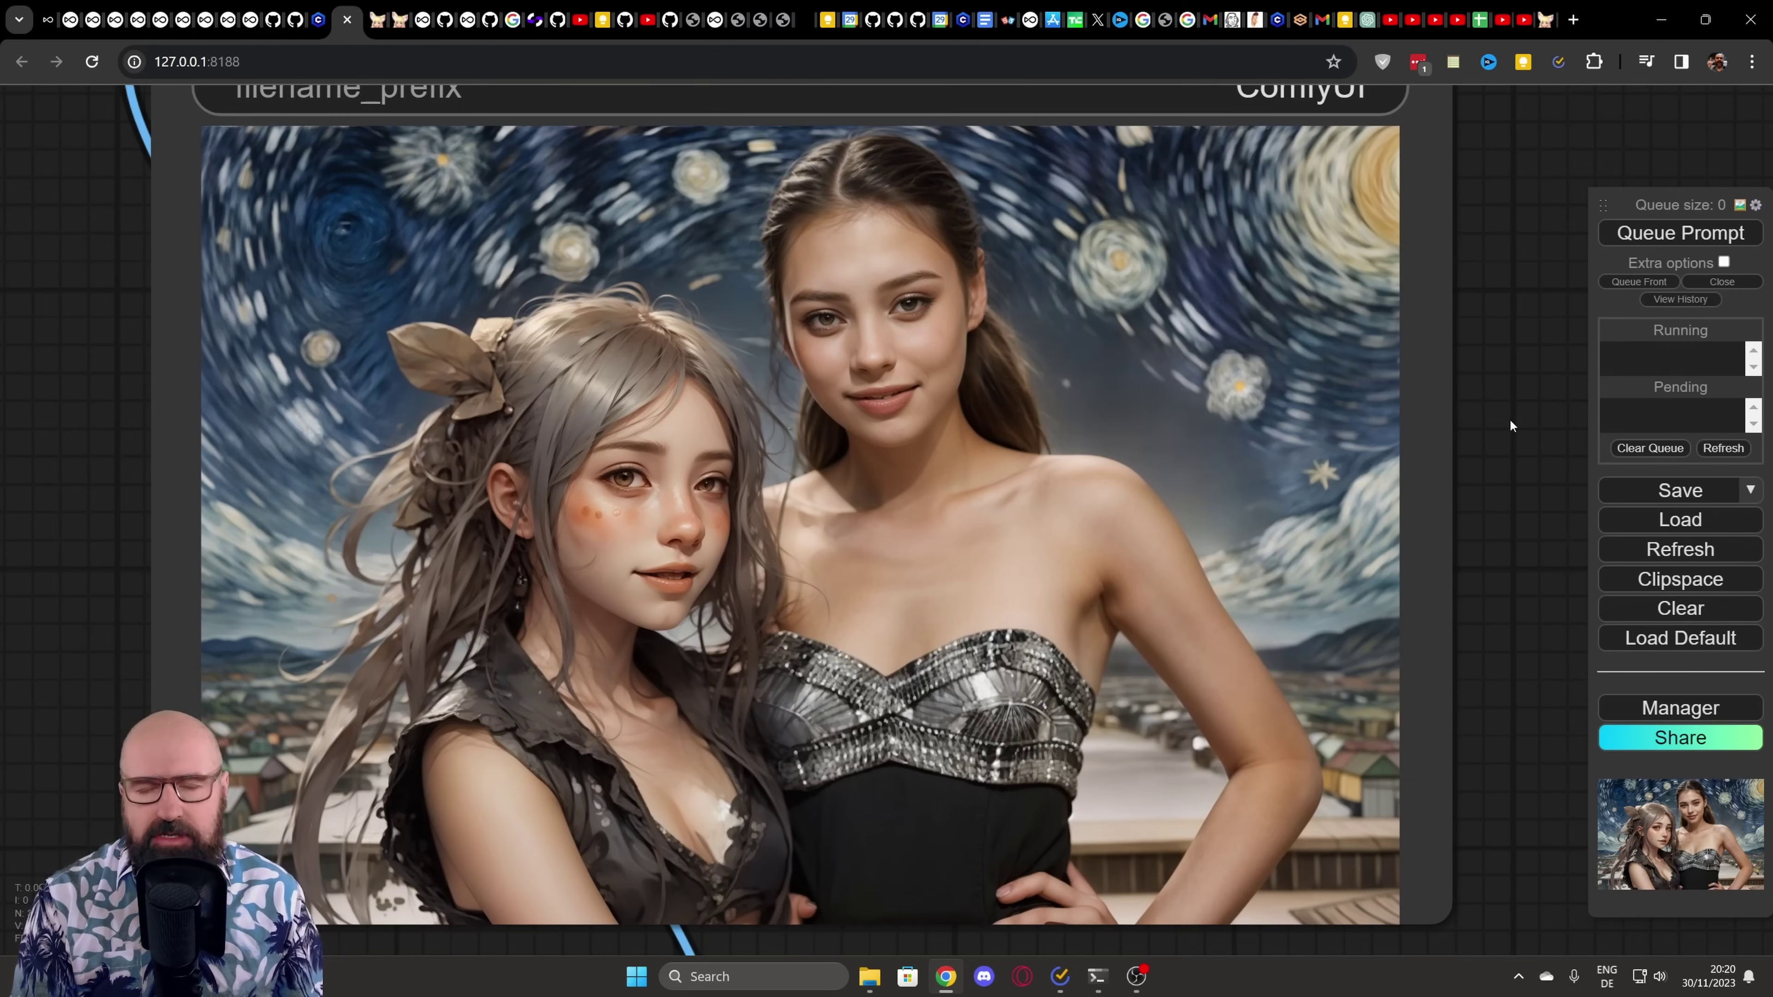
scroll(1510, 418, "down", 10)
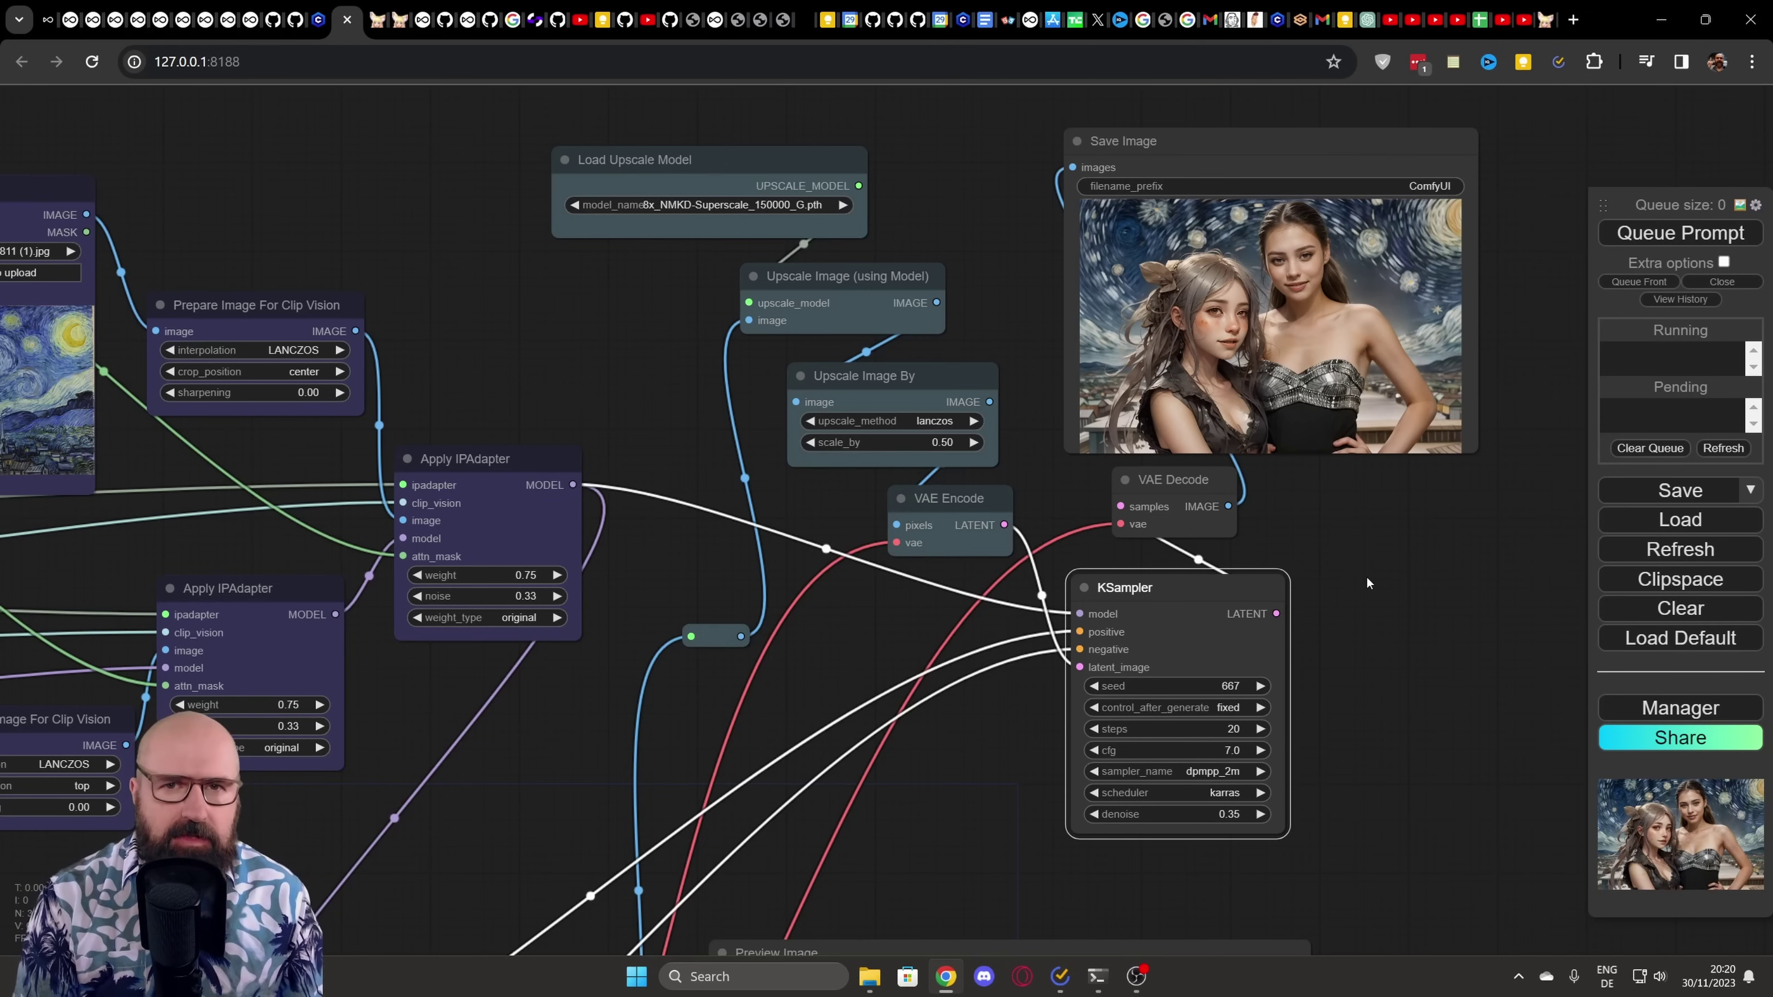
scroll(1366, 575, "up", 10)
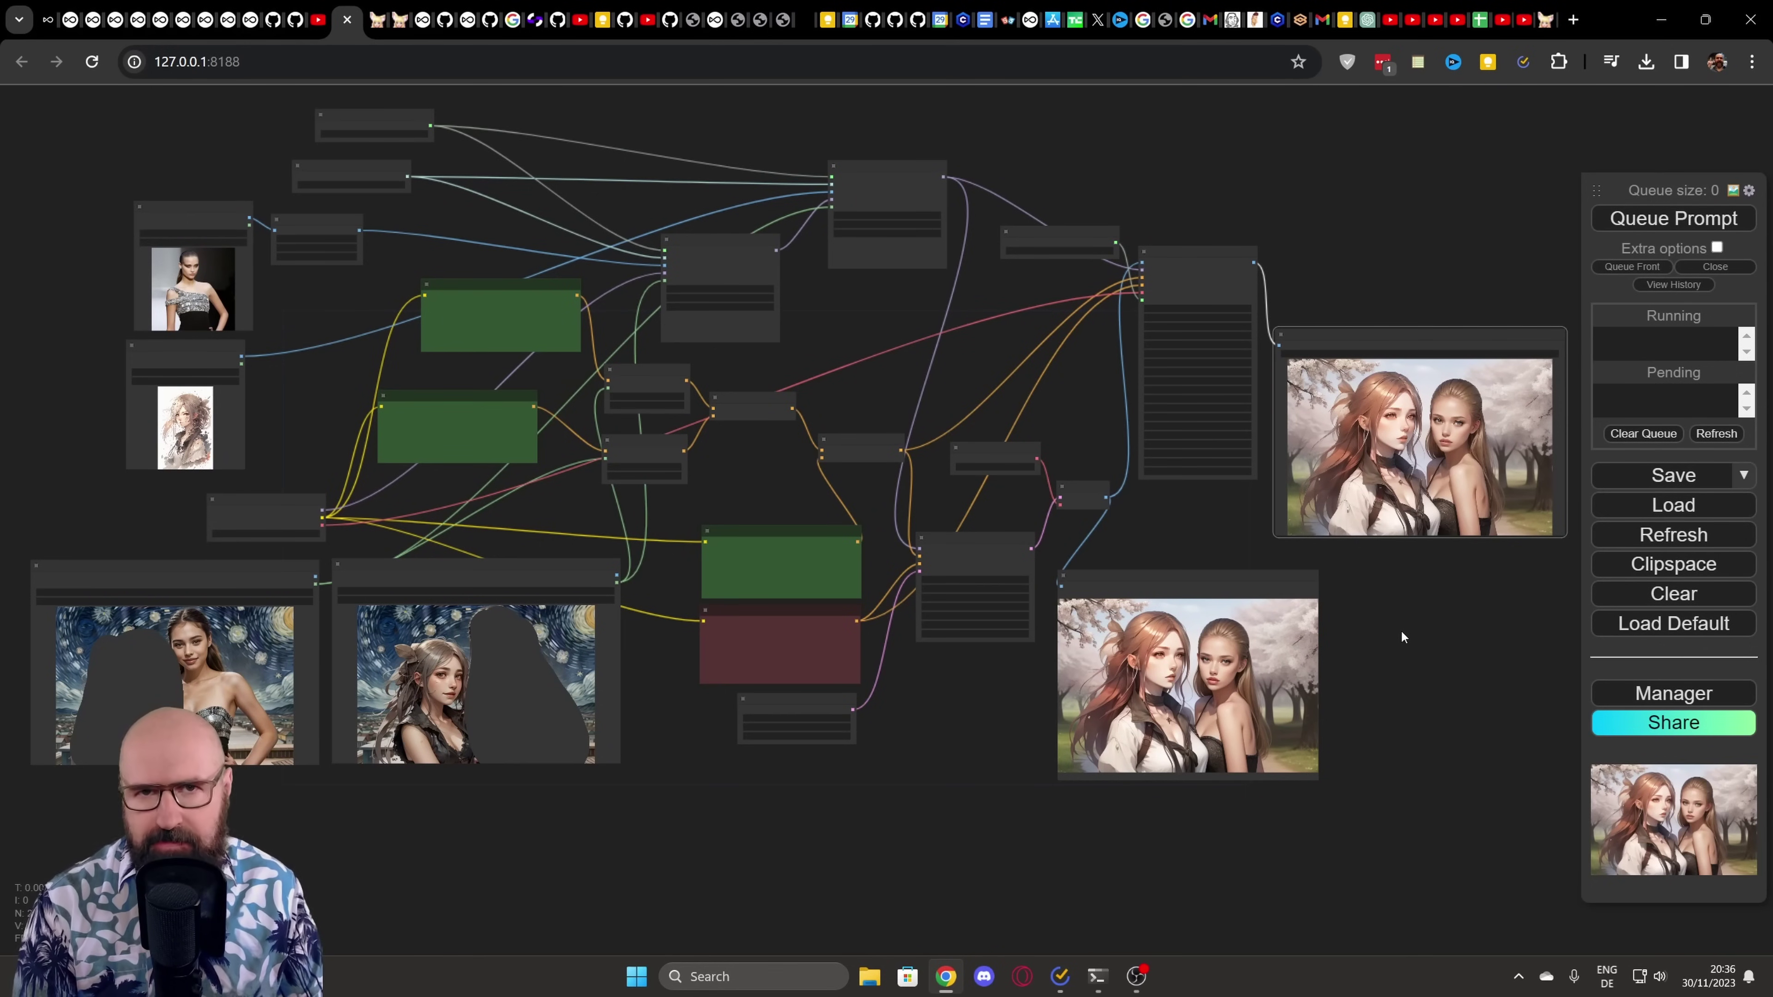
- Zoom onto the two clipspace-masked Load Image nodes and nudge the left one slightly
scroll(166, 513, "up", 5)
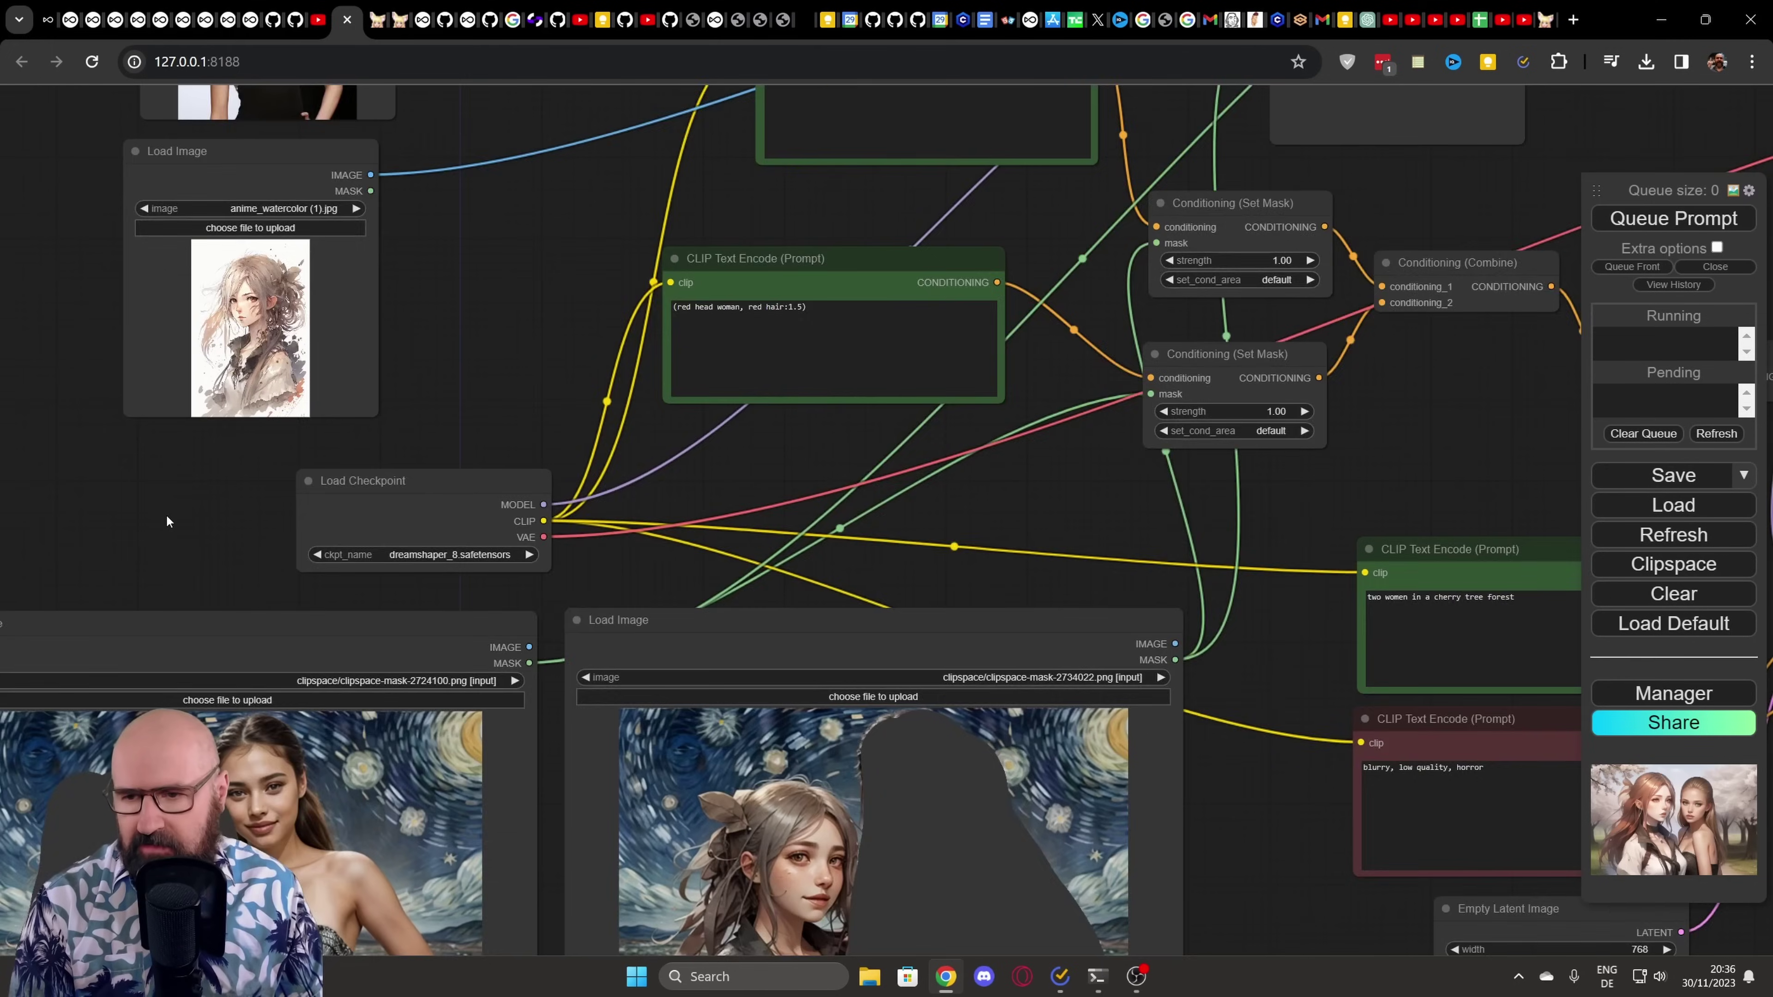
left_click_drag(167, 514, 342, 180)
scroll(479, 785, "up", 3)
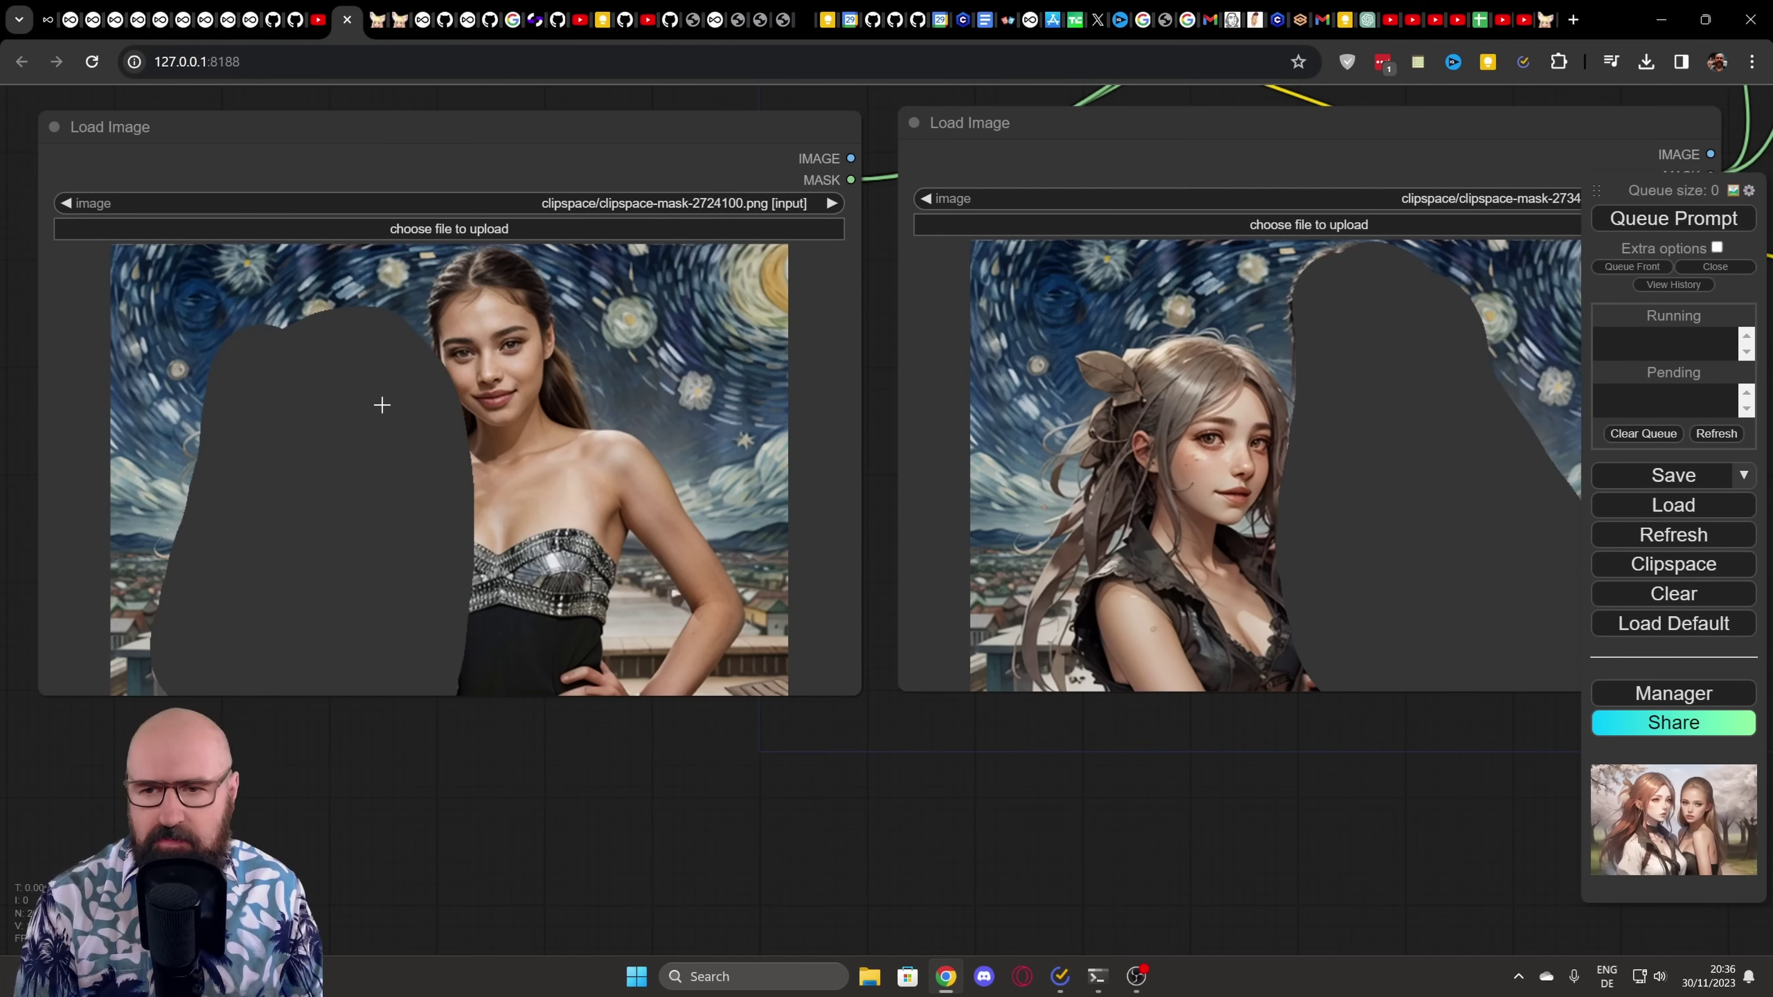
left_click_drag(218, 140, 228, 146)
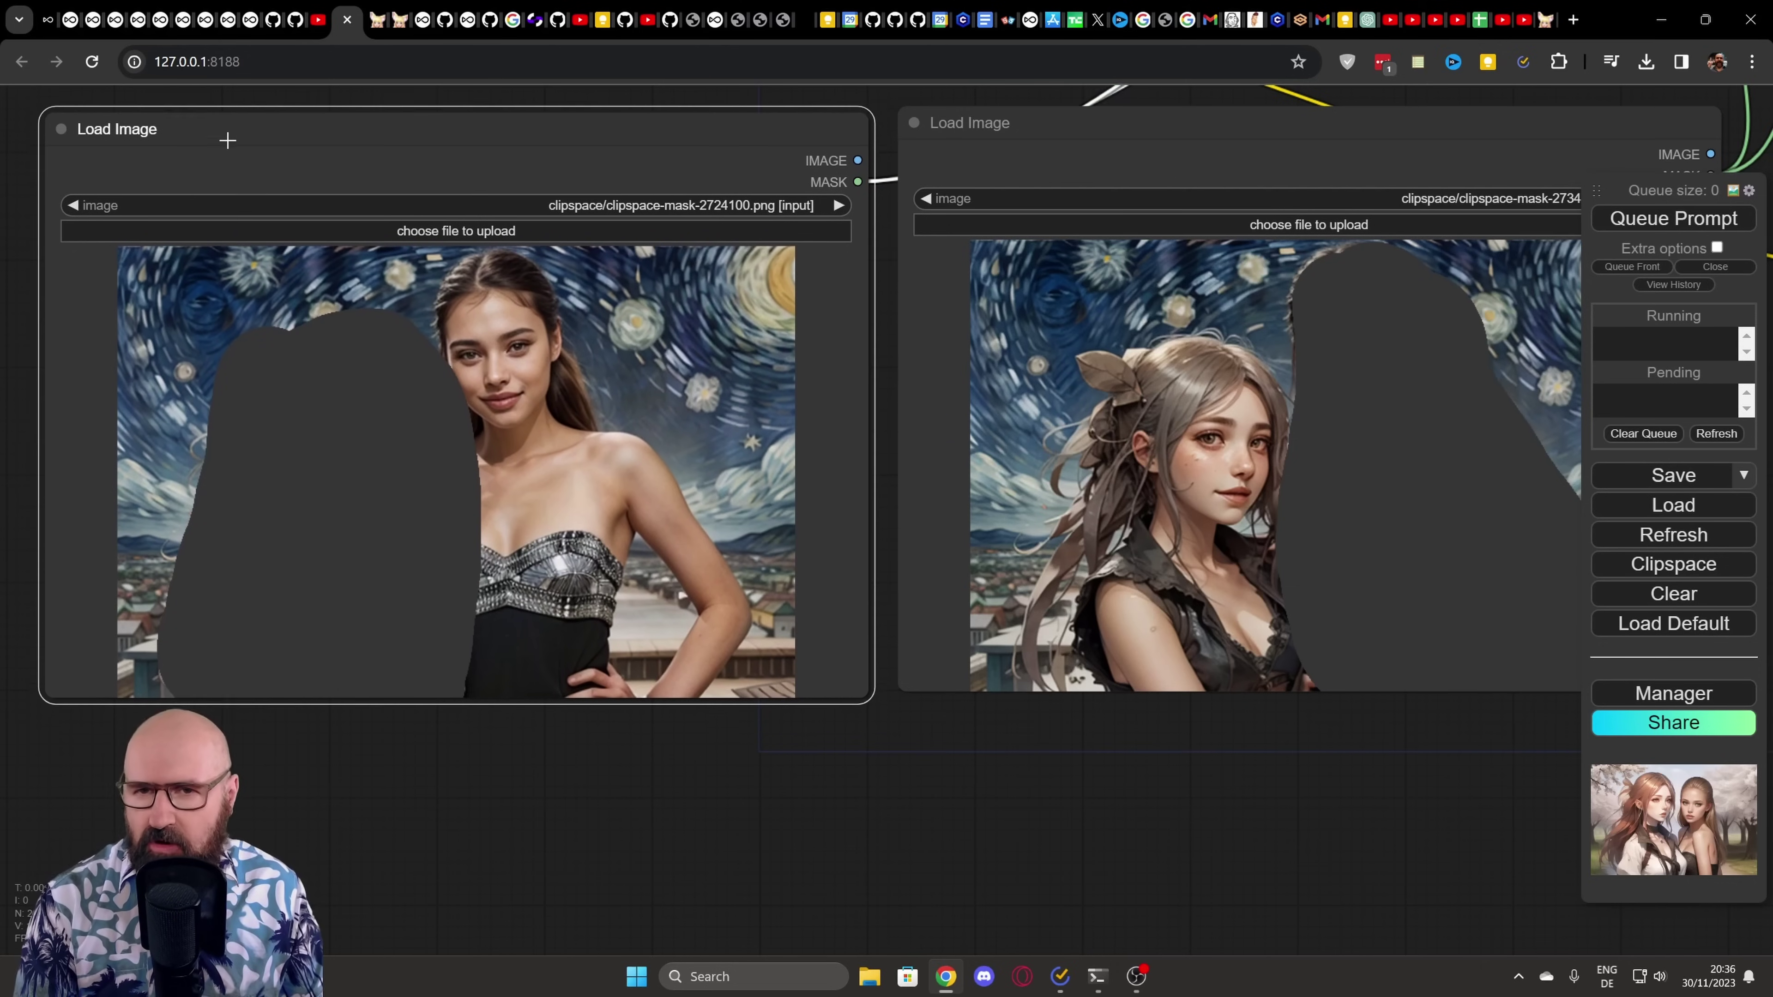
- In the MaskEditor, widen the brush, repaint the mask over the left girl, and save it to the Load Image node
right_click(485, 307)
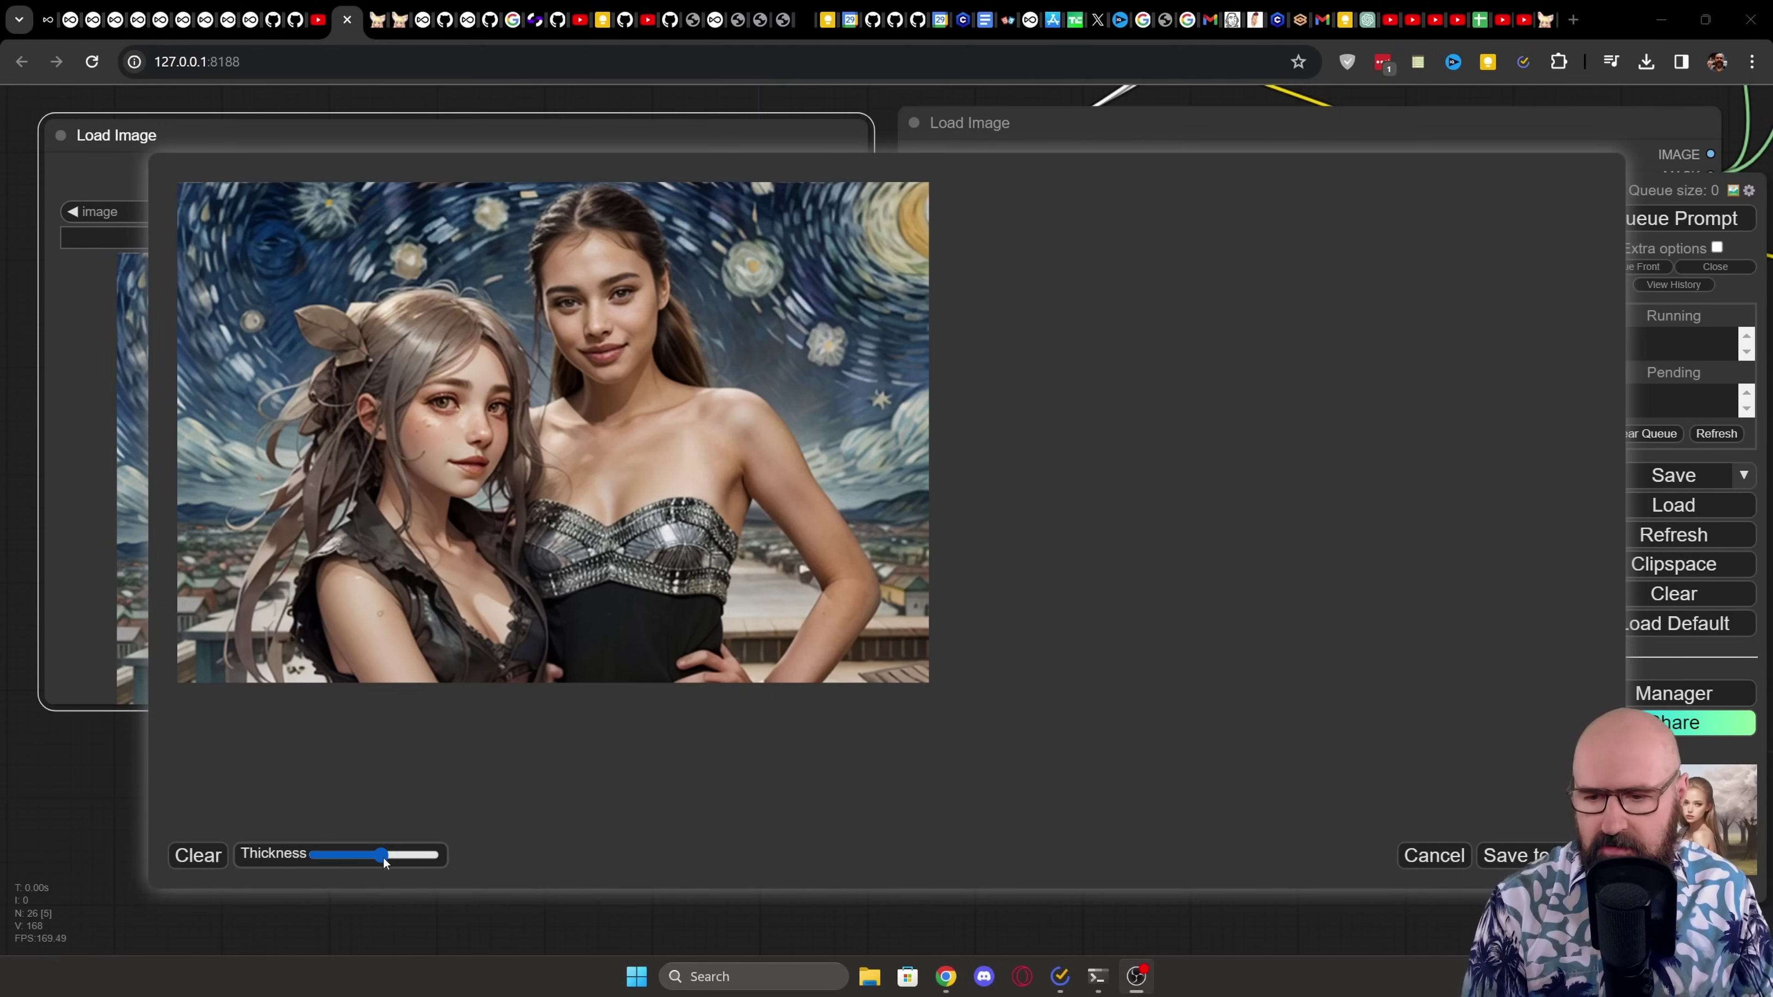
mouse_move(380, 856)
left_mouse_down()
mouse_move(349, 856)
mouse_move(405, 856)
left_mouse_up()
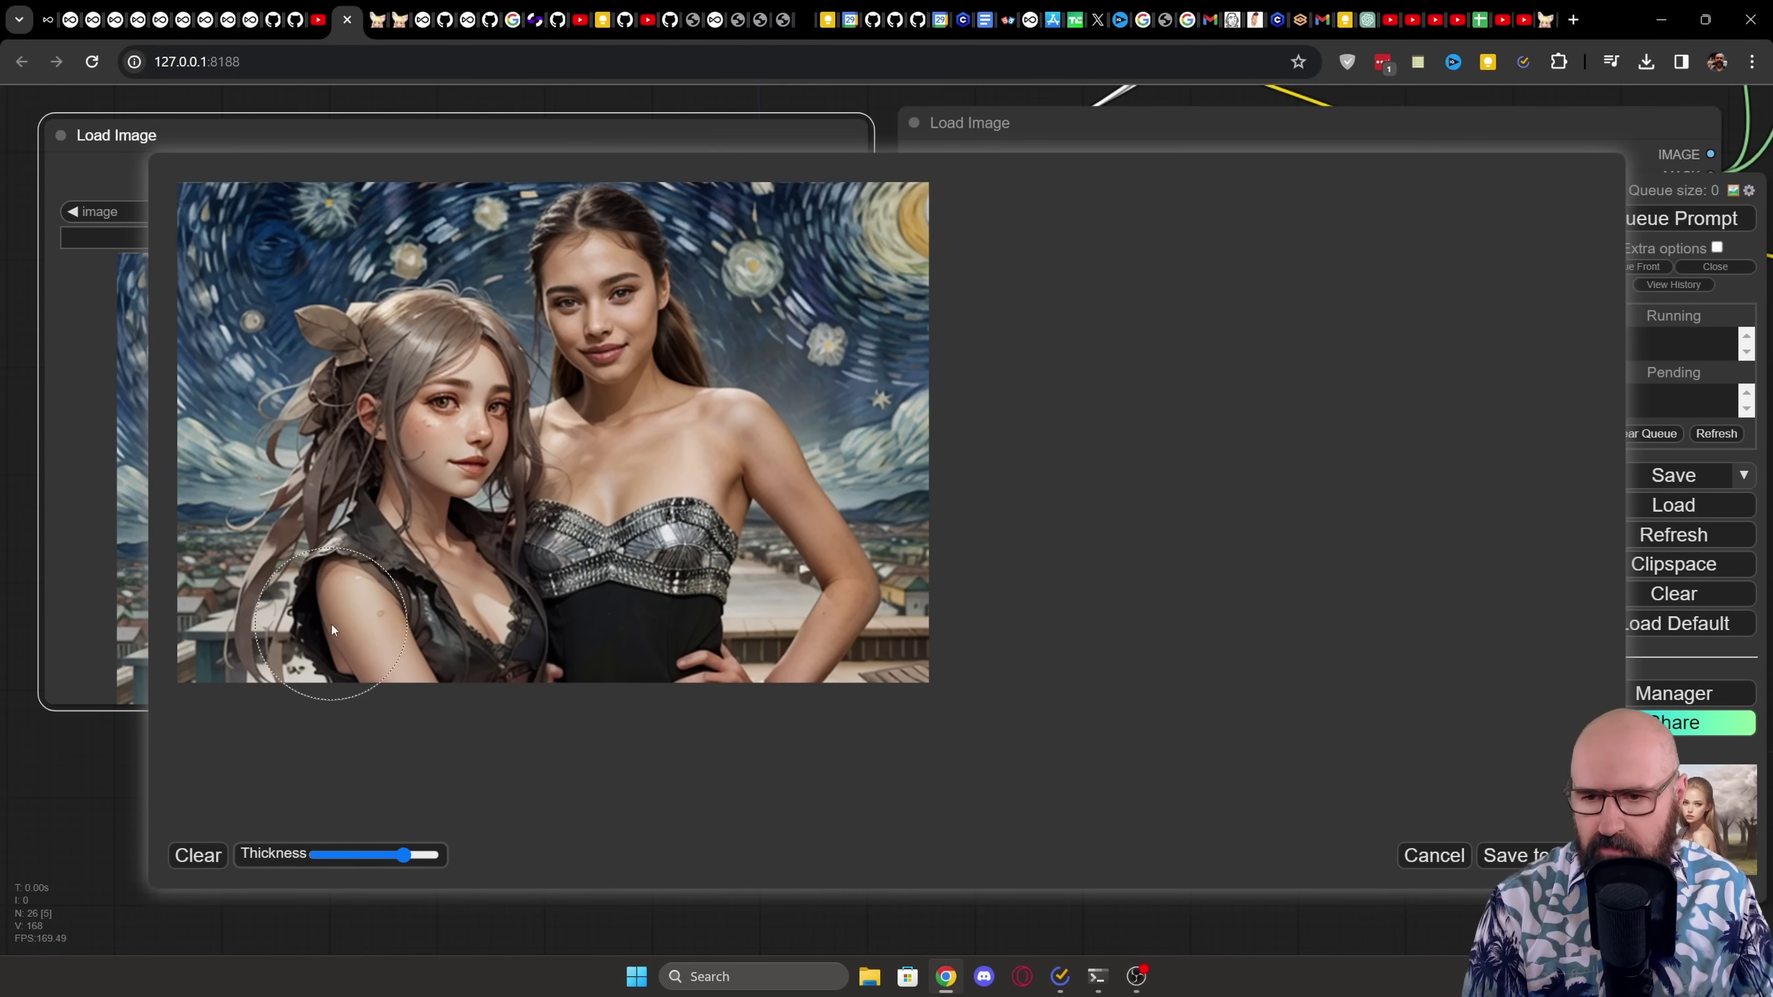
mouse_move(333, 618)
left_mouse_down()
mouse_move(379, 383)
mouse_move(357, 354)
mouse_move(423, 342)
mouse_move(451, 368)
mouse_move(494, 634)
mouse_move(304, 651)
mouse_move(351, 377)
mouse_move(431, 478)
mouse_move(418, 500)
mouse_move(423, 442)
left_mouse_up()
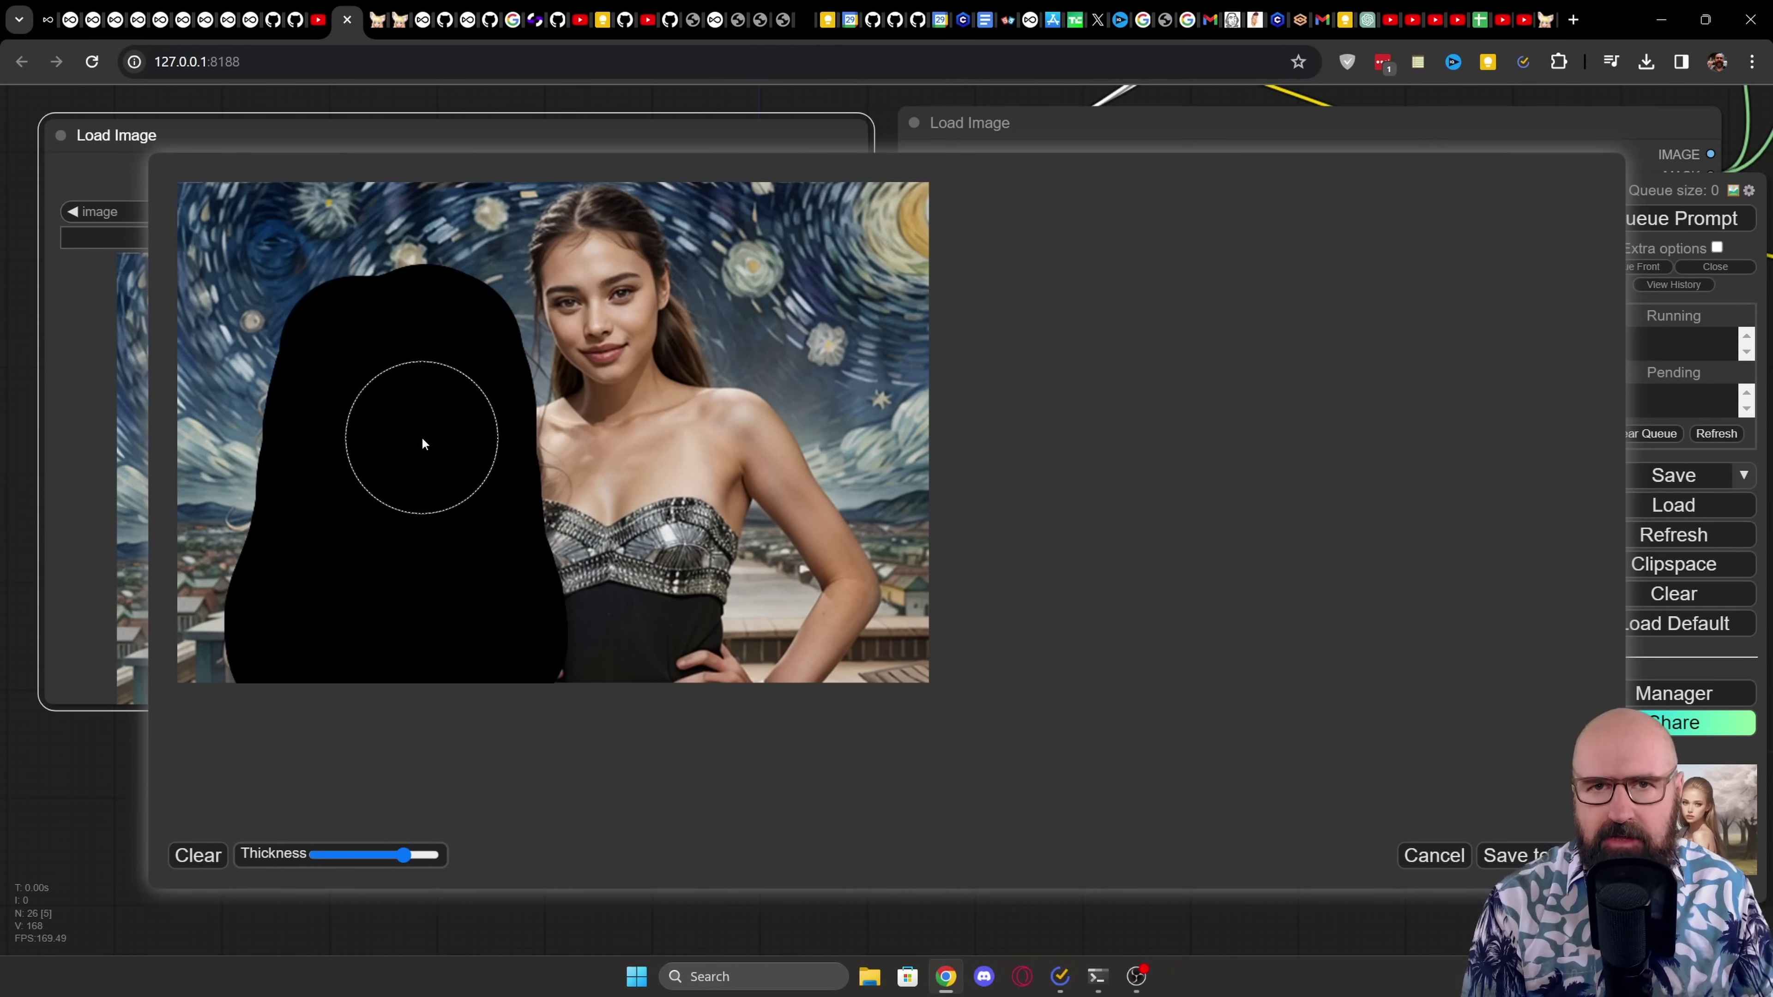
left_click(1511, 856)
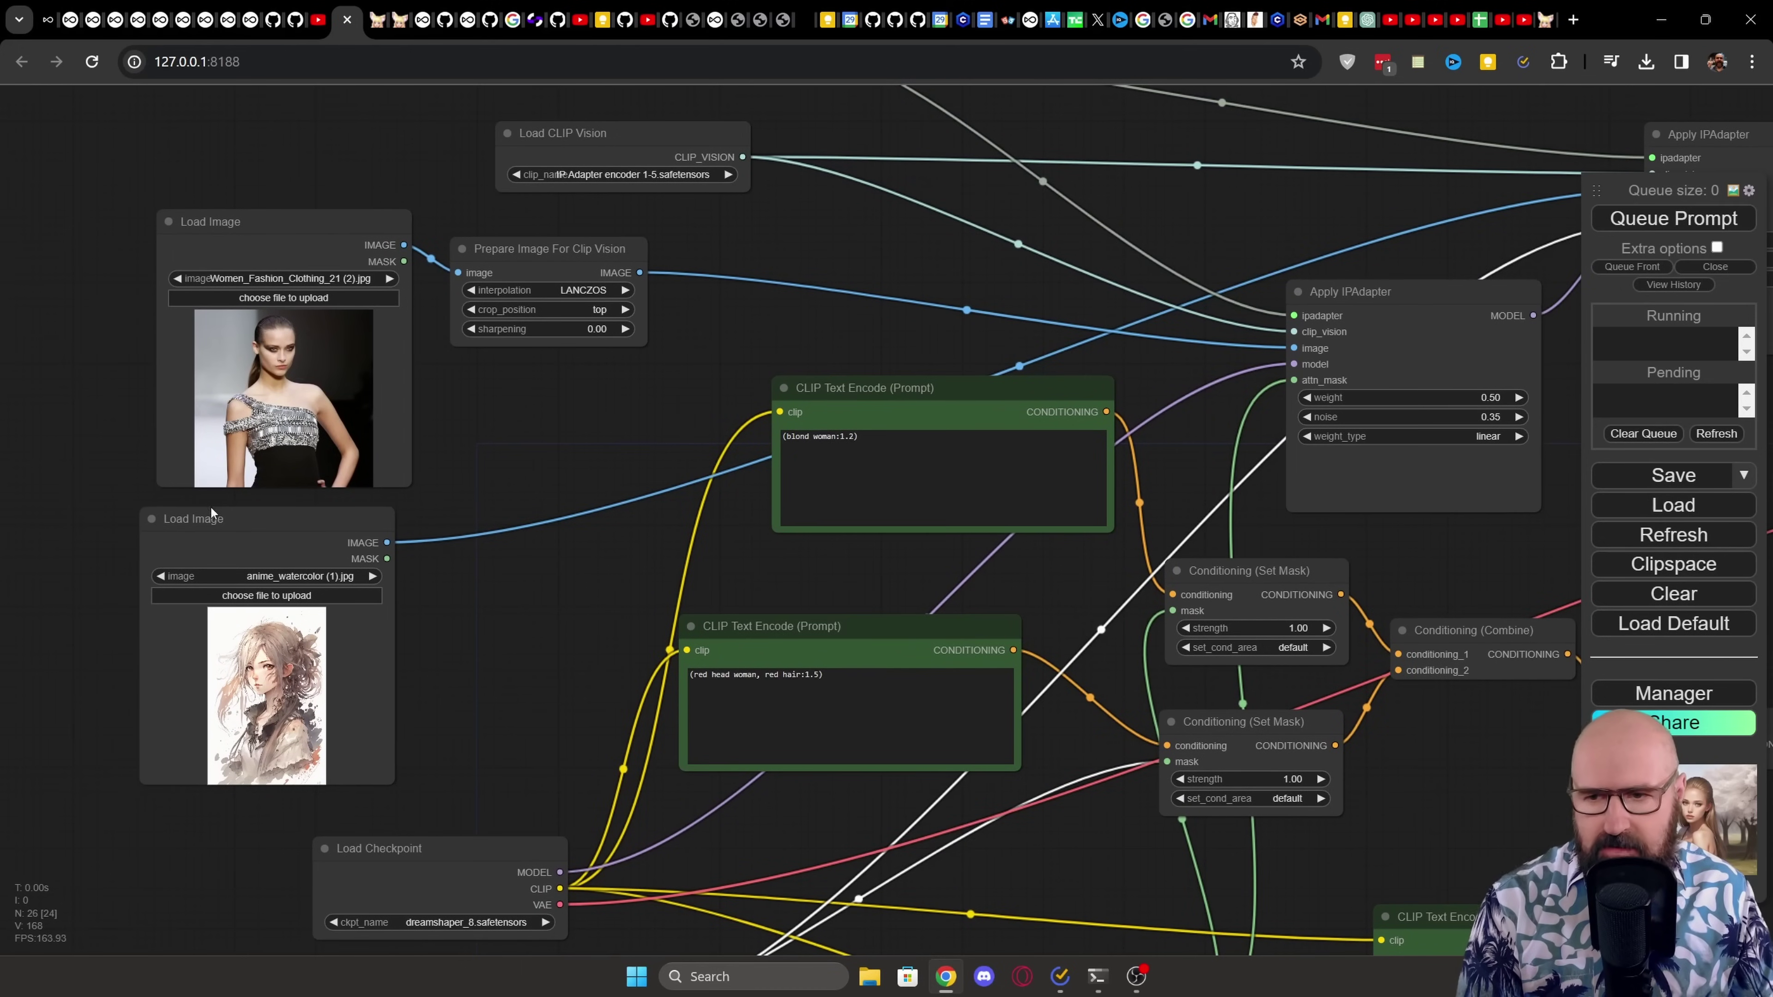
- Shift the lower Load Image, the blond-woman and red-head prompt nodes, and the lower Set Mask node into place
left_click_drag(211, 514, 239, 518)
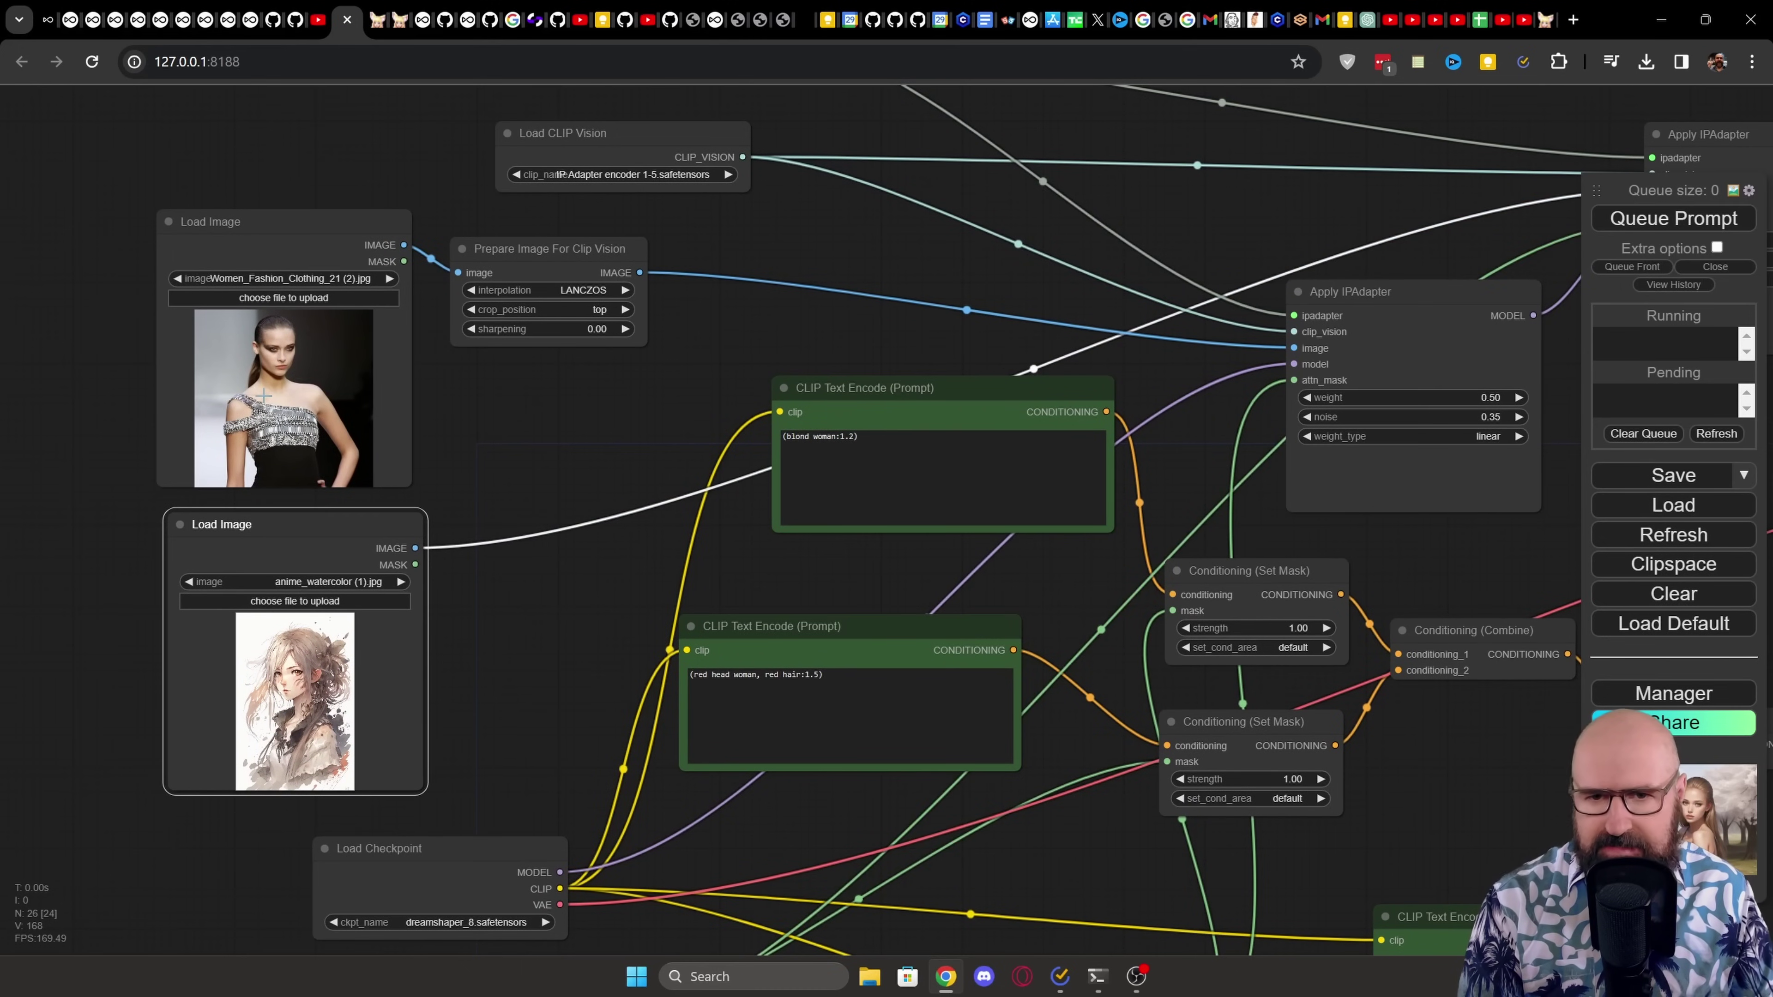
left_click_drag(926, 391, 888, 405)
left_click_drag(915, 622, 919, 606)
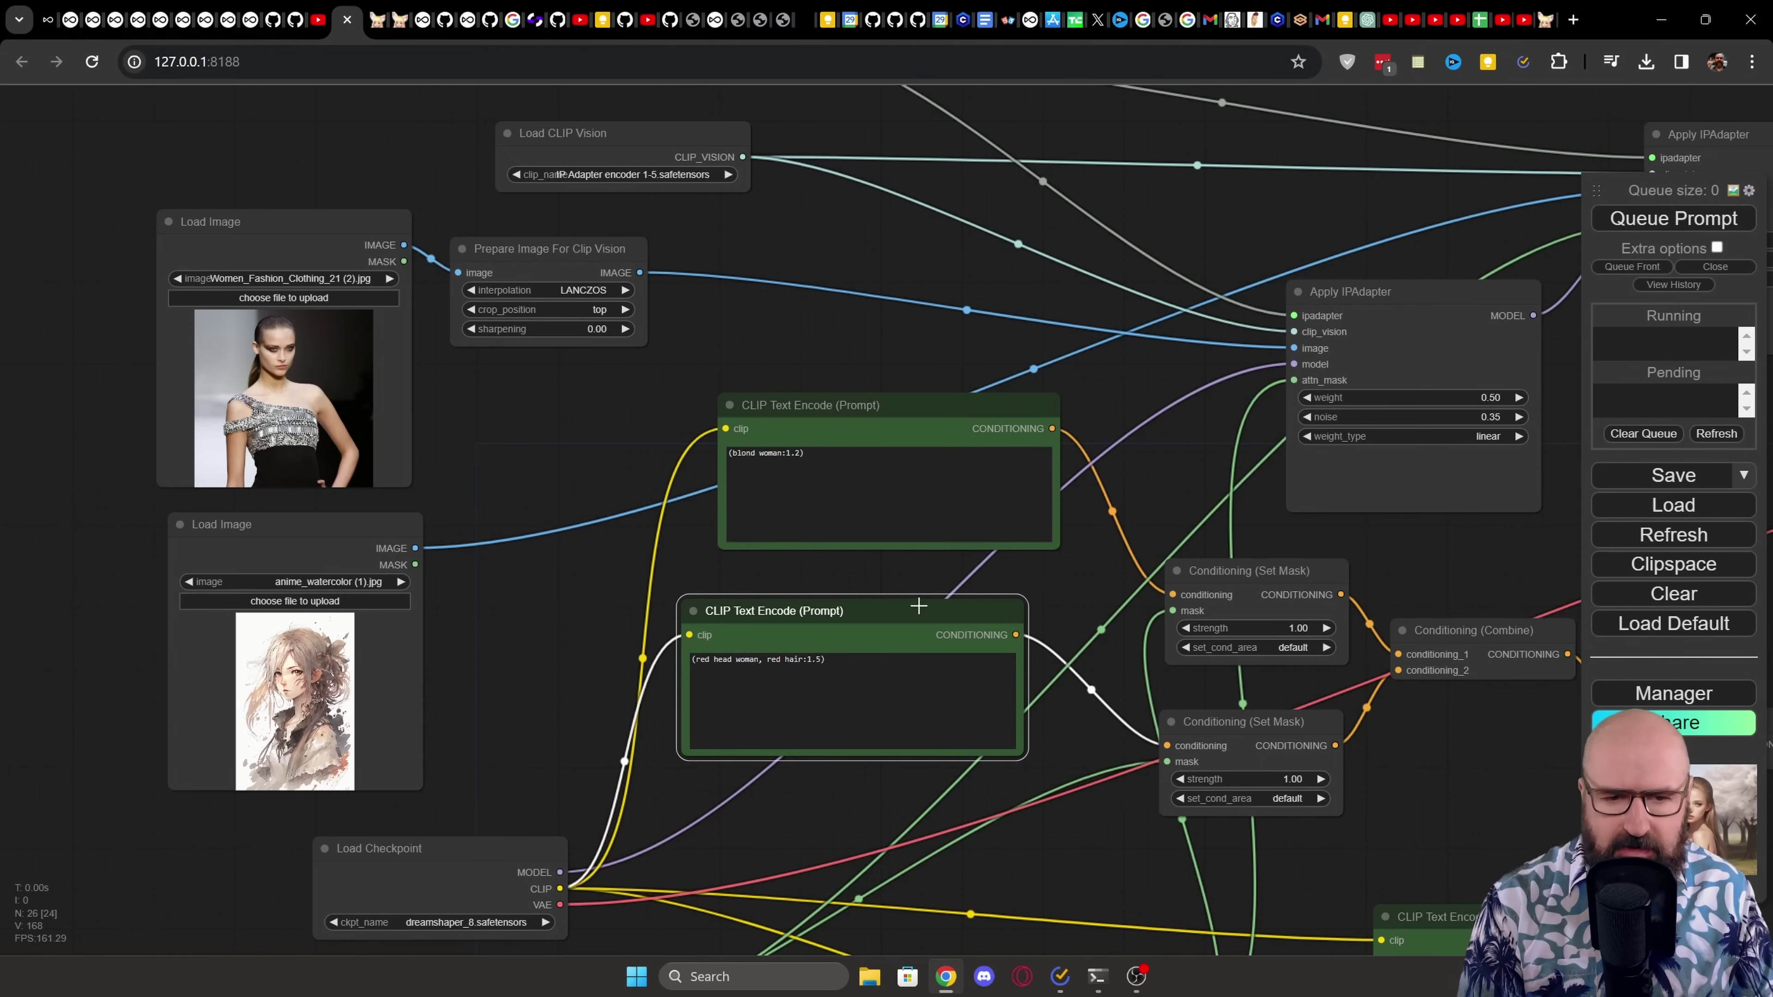
left_click_drag(1270, 733, 1259, 731)
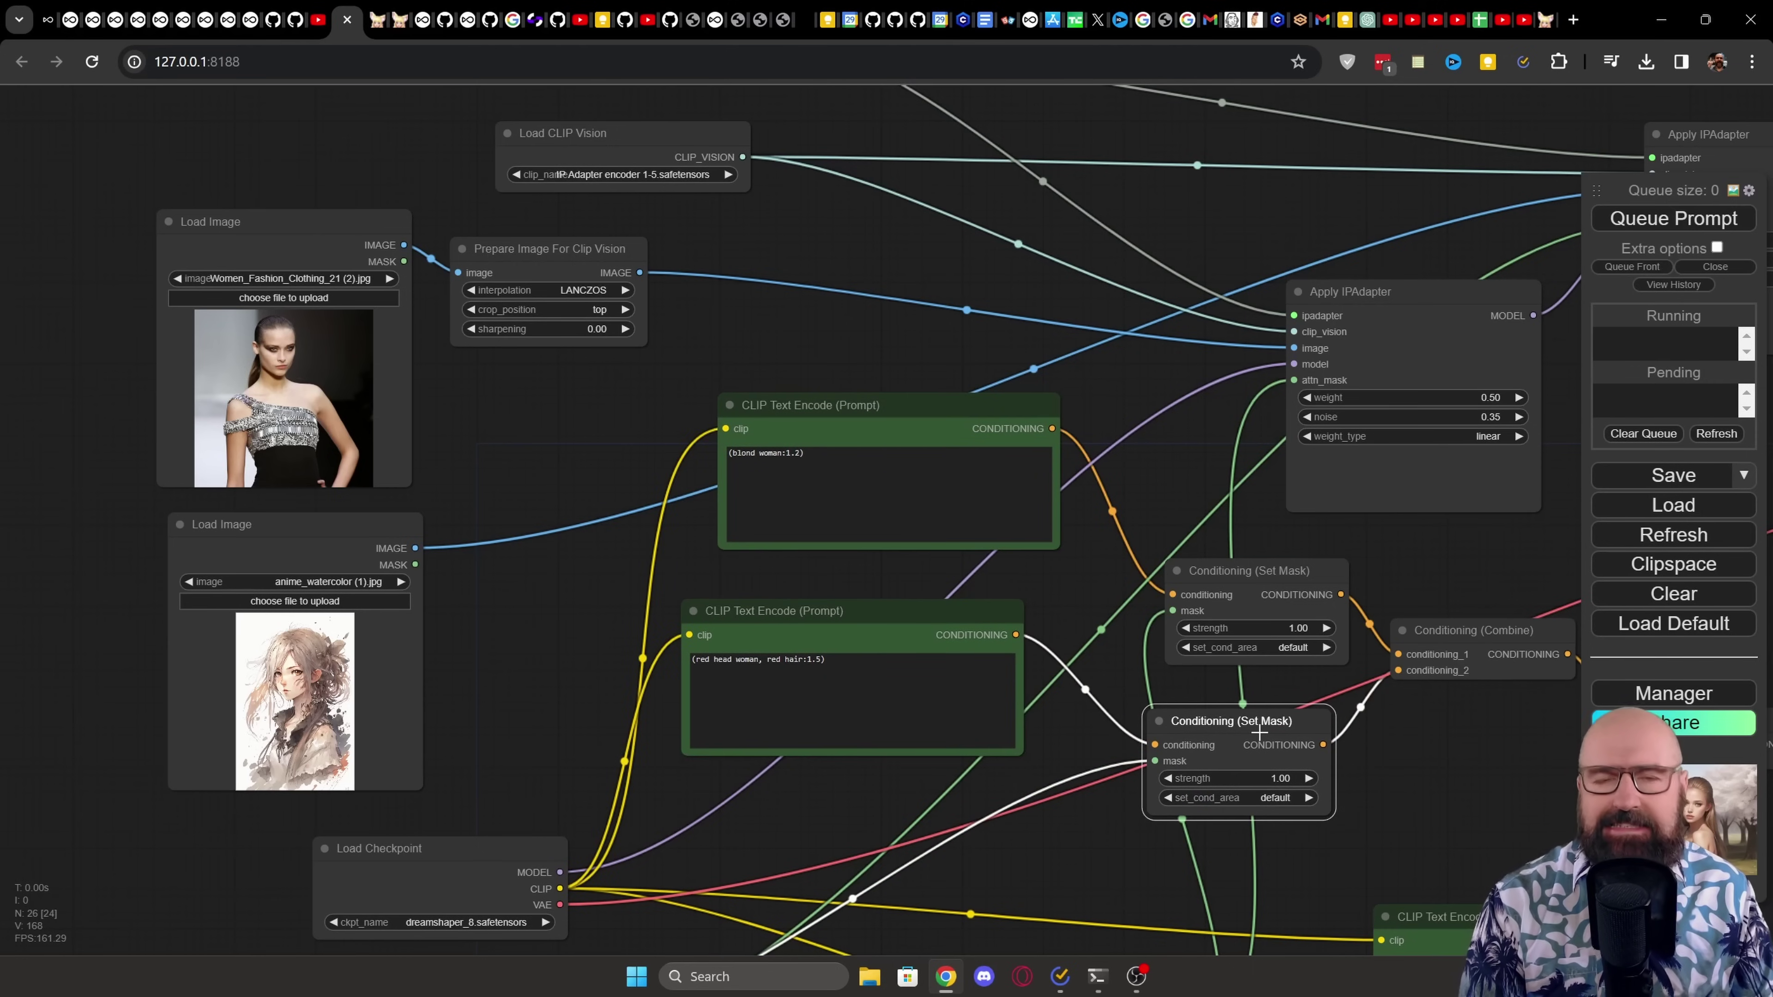
scroll(1396, 813, "up", 3)
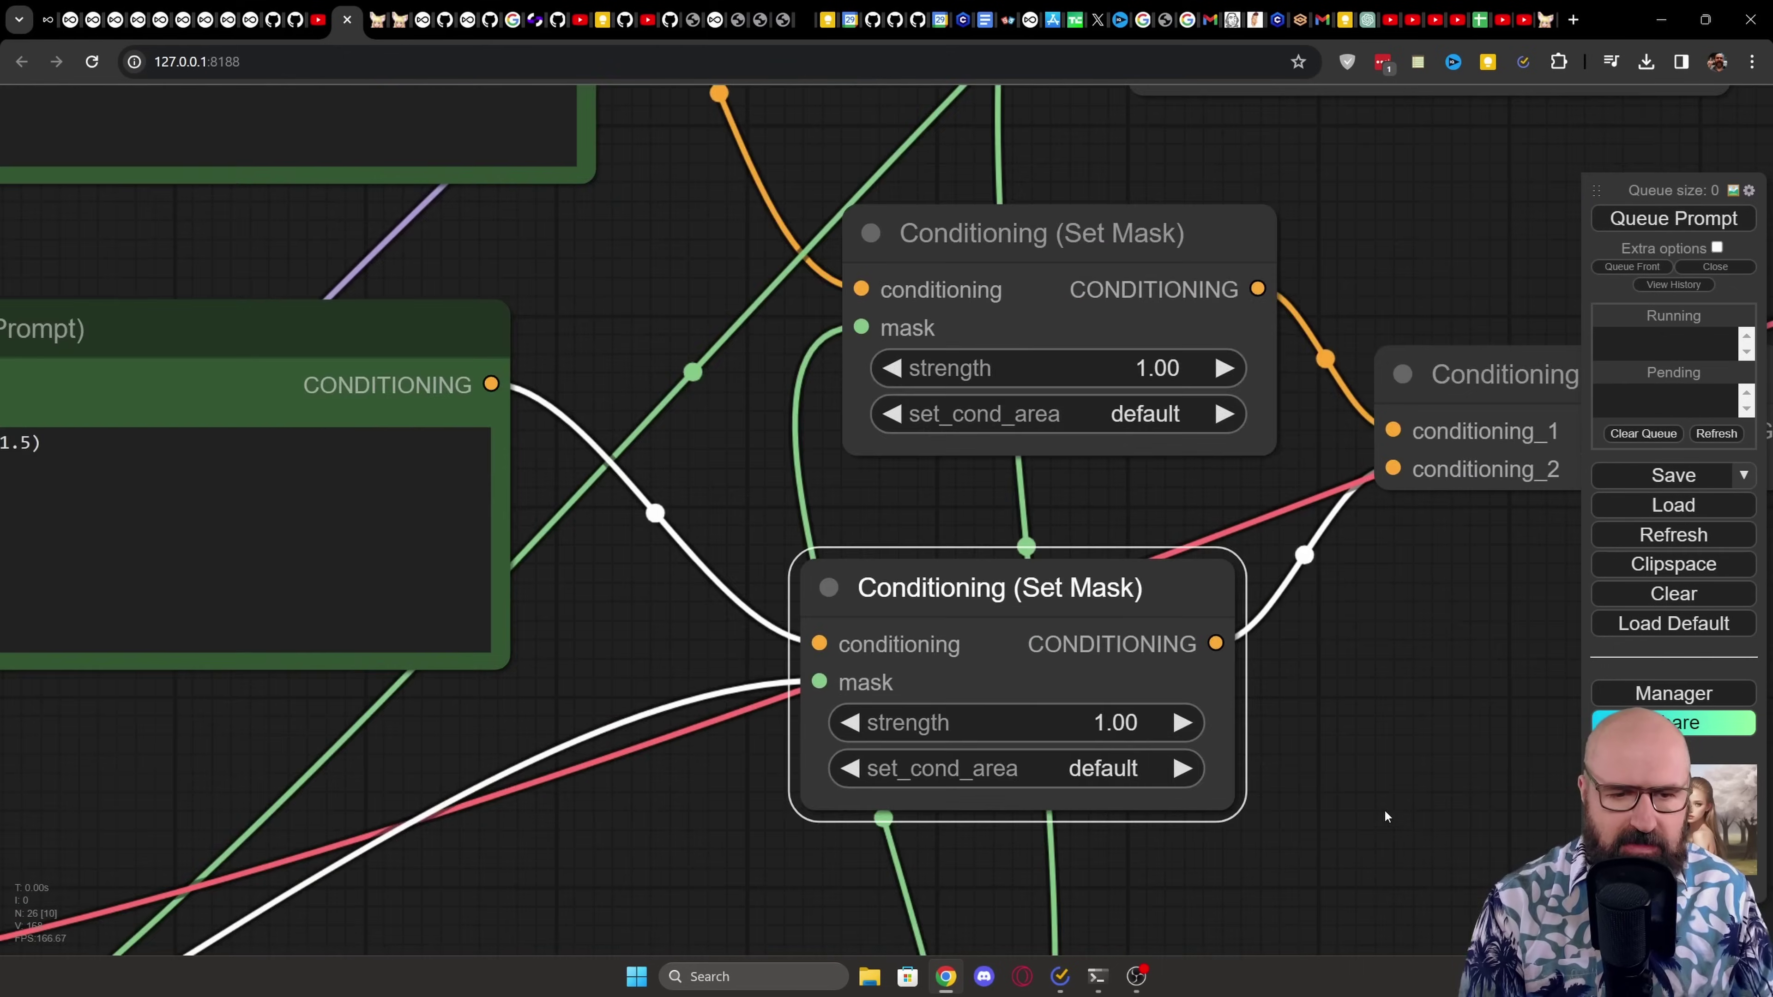
scroll(1383, 809, "down", 1)
left_click(525, 362)
left_click_drag(525, 362, 520, 380)
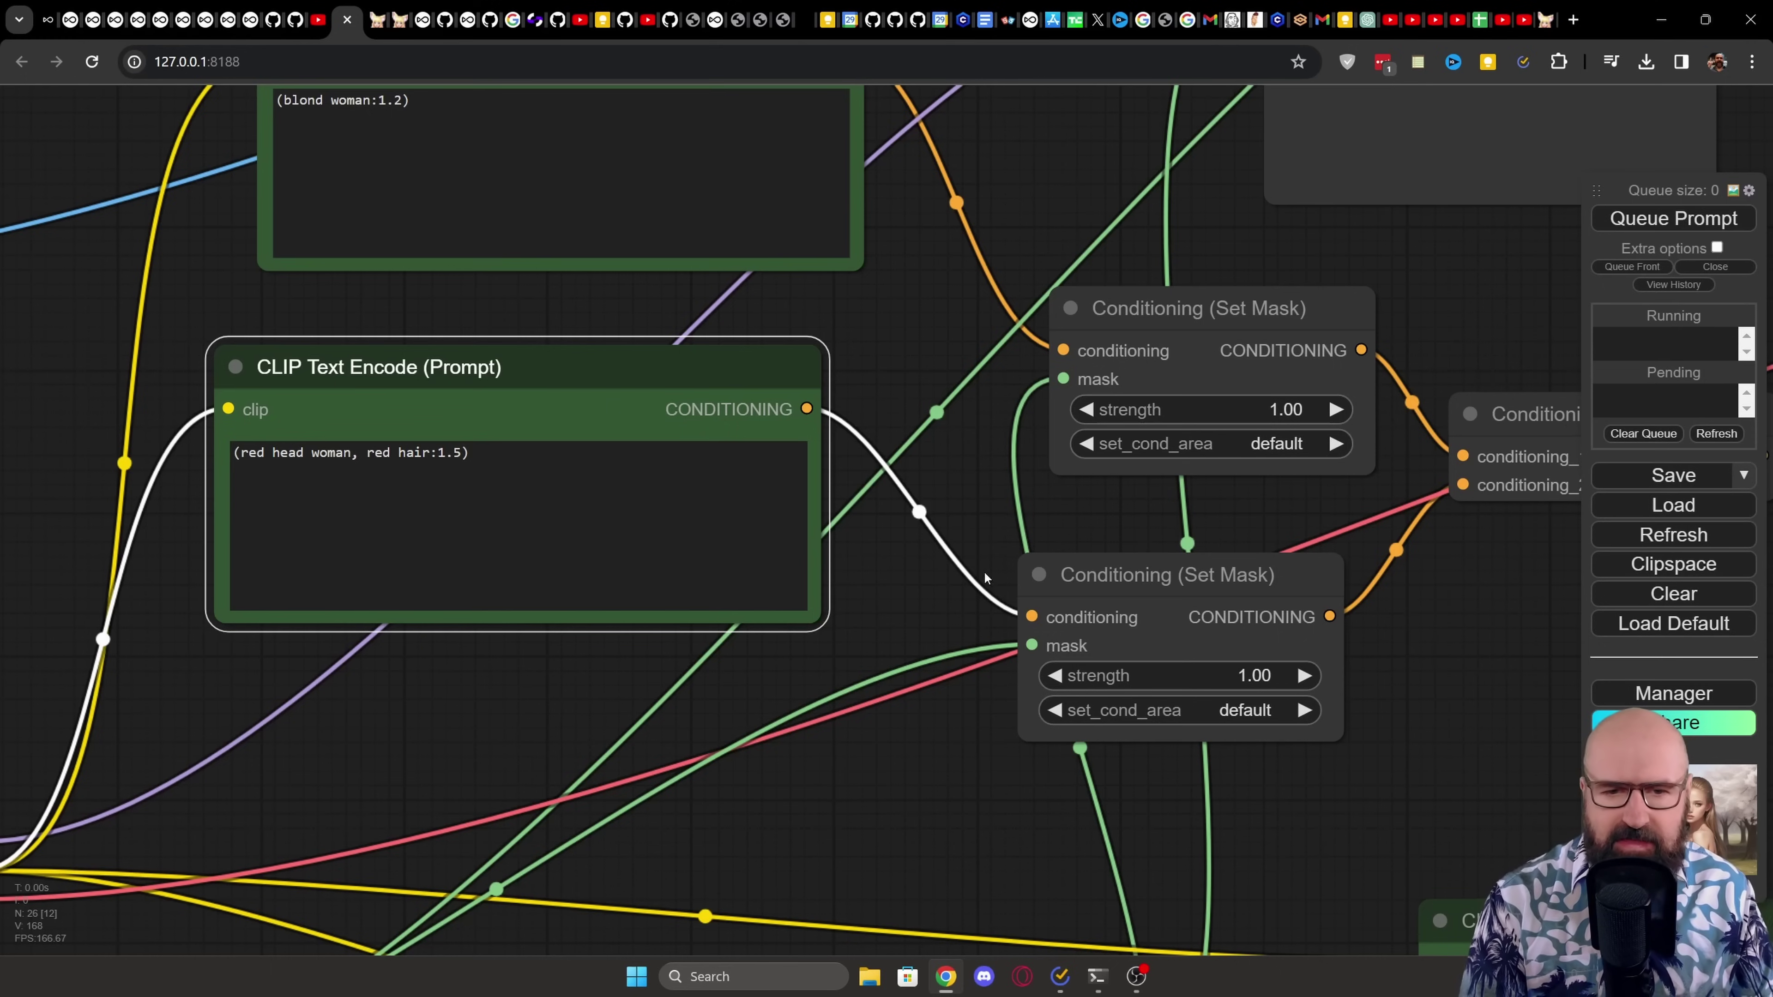
- Line up the two Set Mask nodes and both prompts, then move the Conditioning (Combine) node left beside them
left_click_drag(1113, 583, 1040, 569)
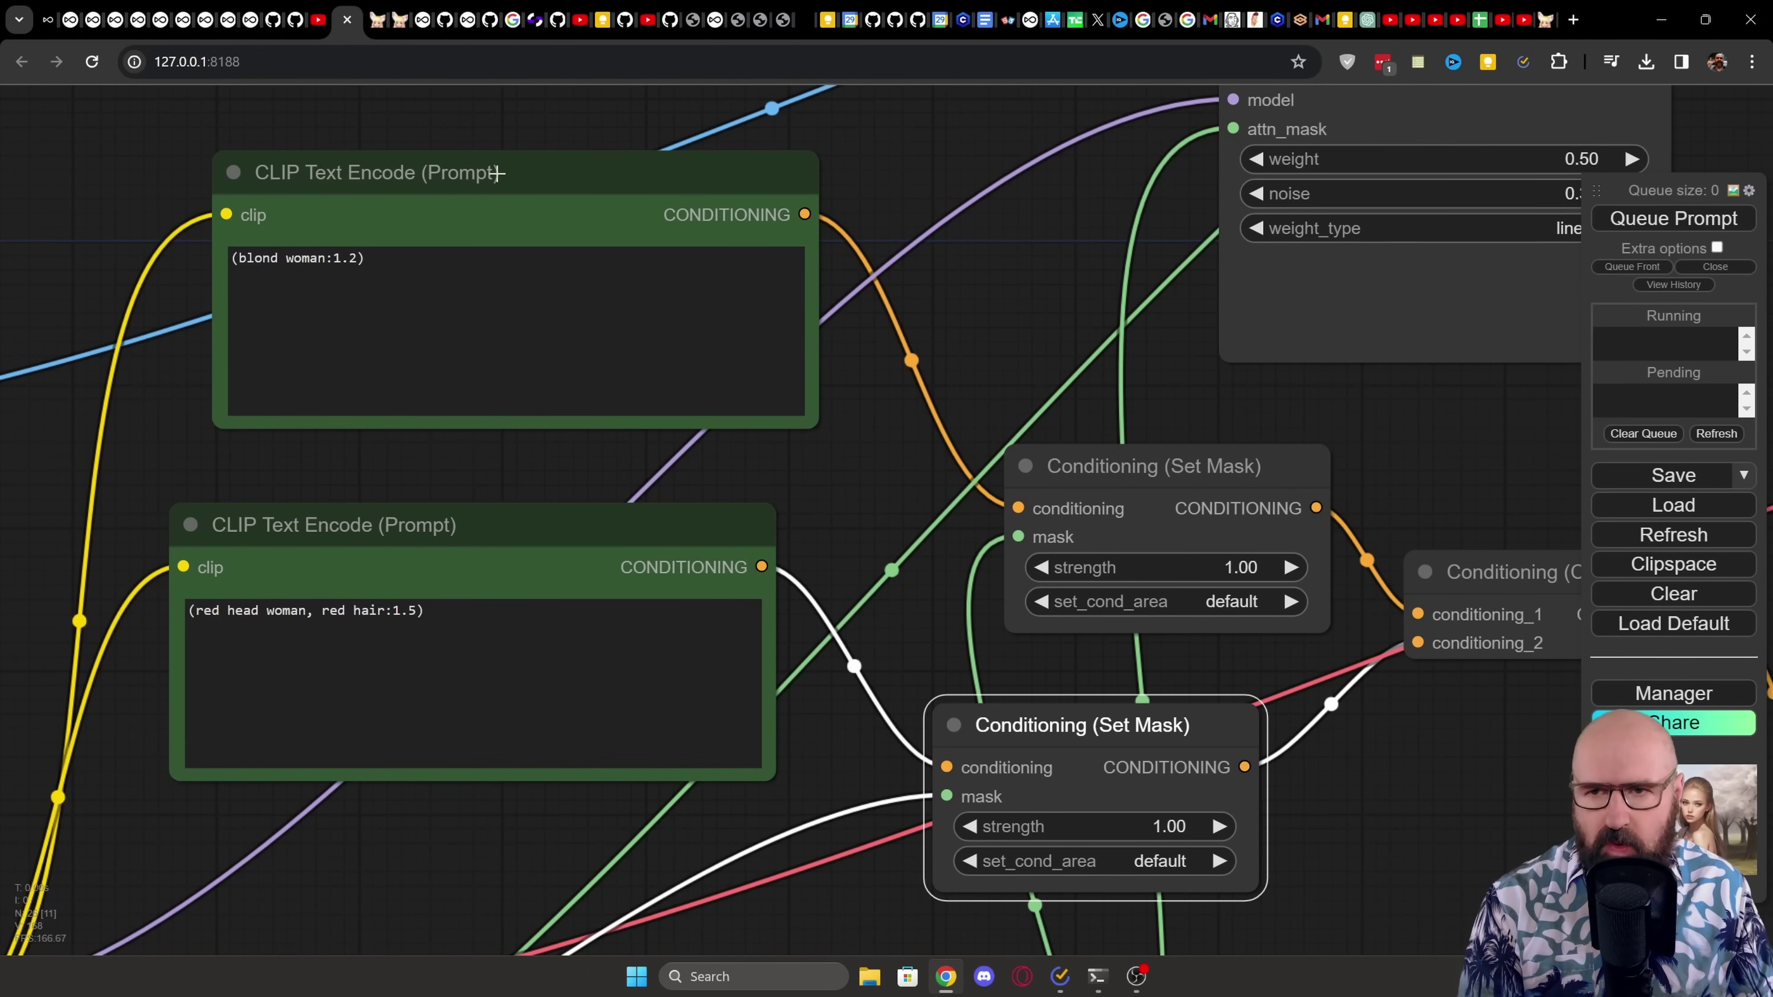
left_click_drag(497, 173, 480, 173)
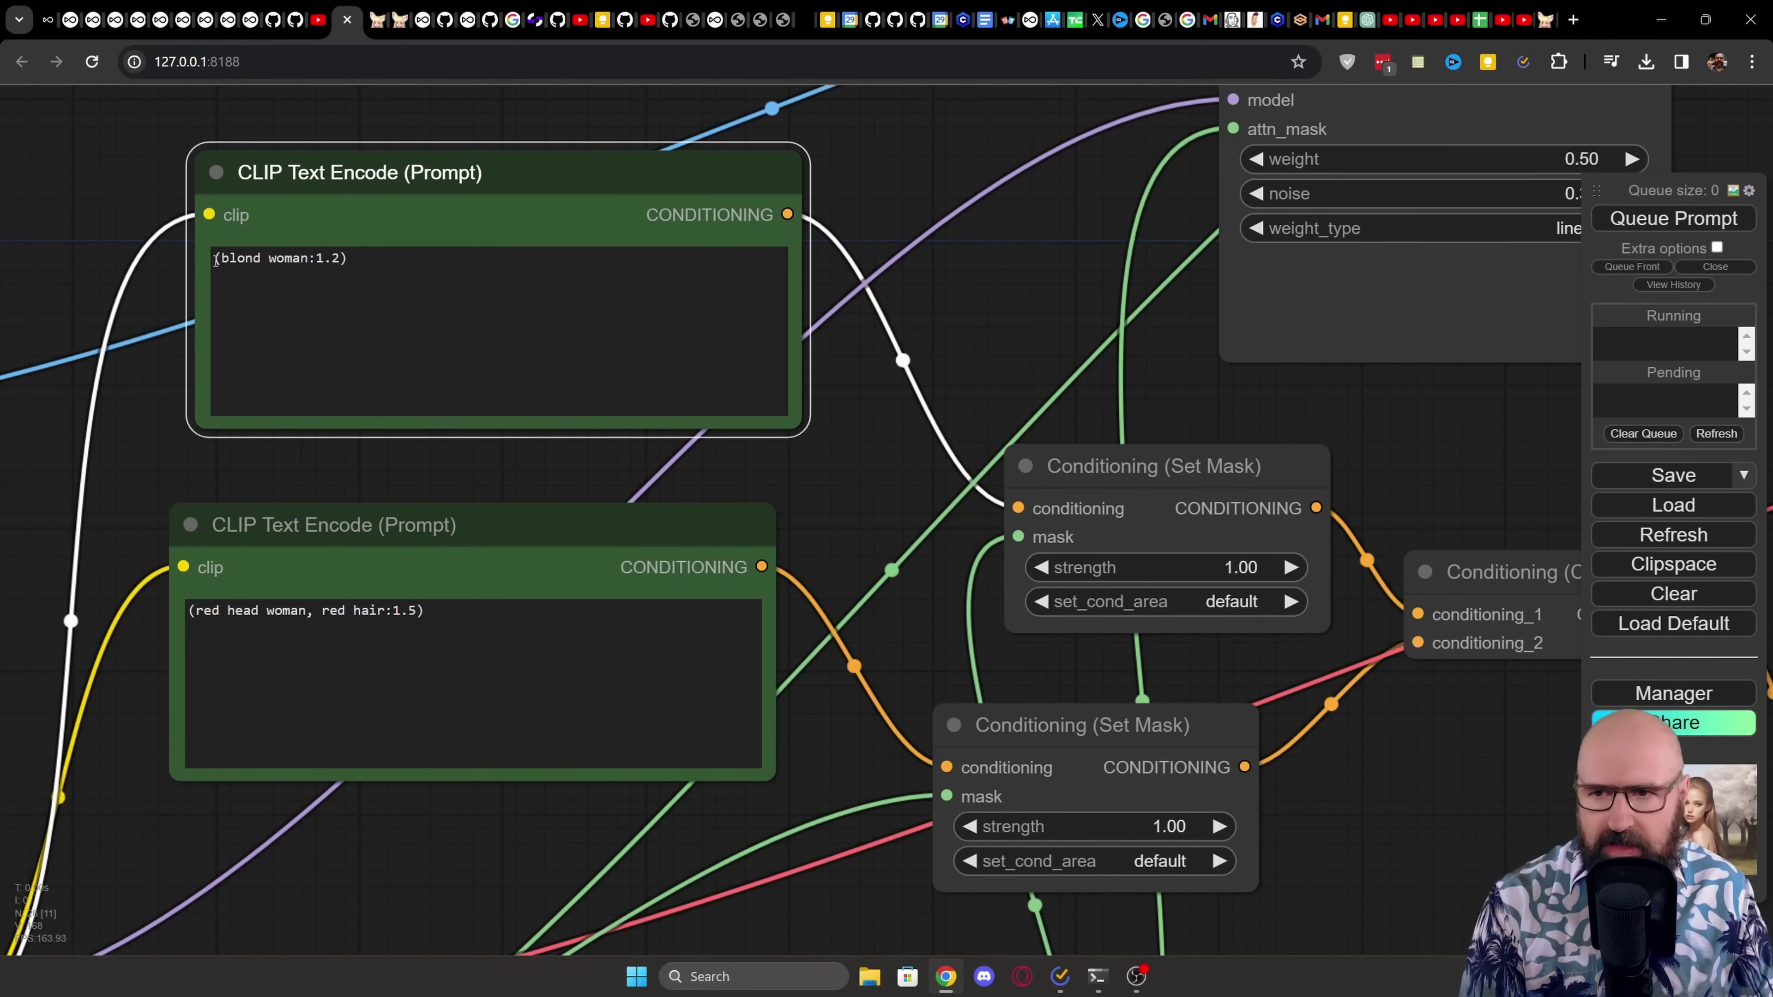
left_click(226, 620)
left_click_drag(226, 619, 237, 600)
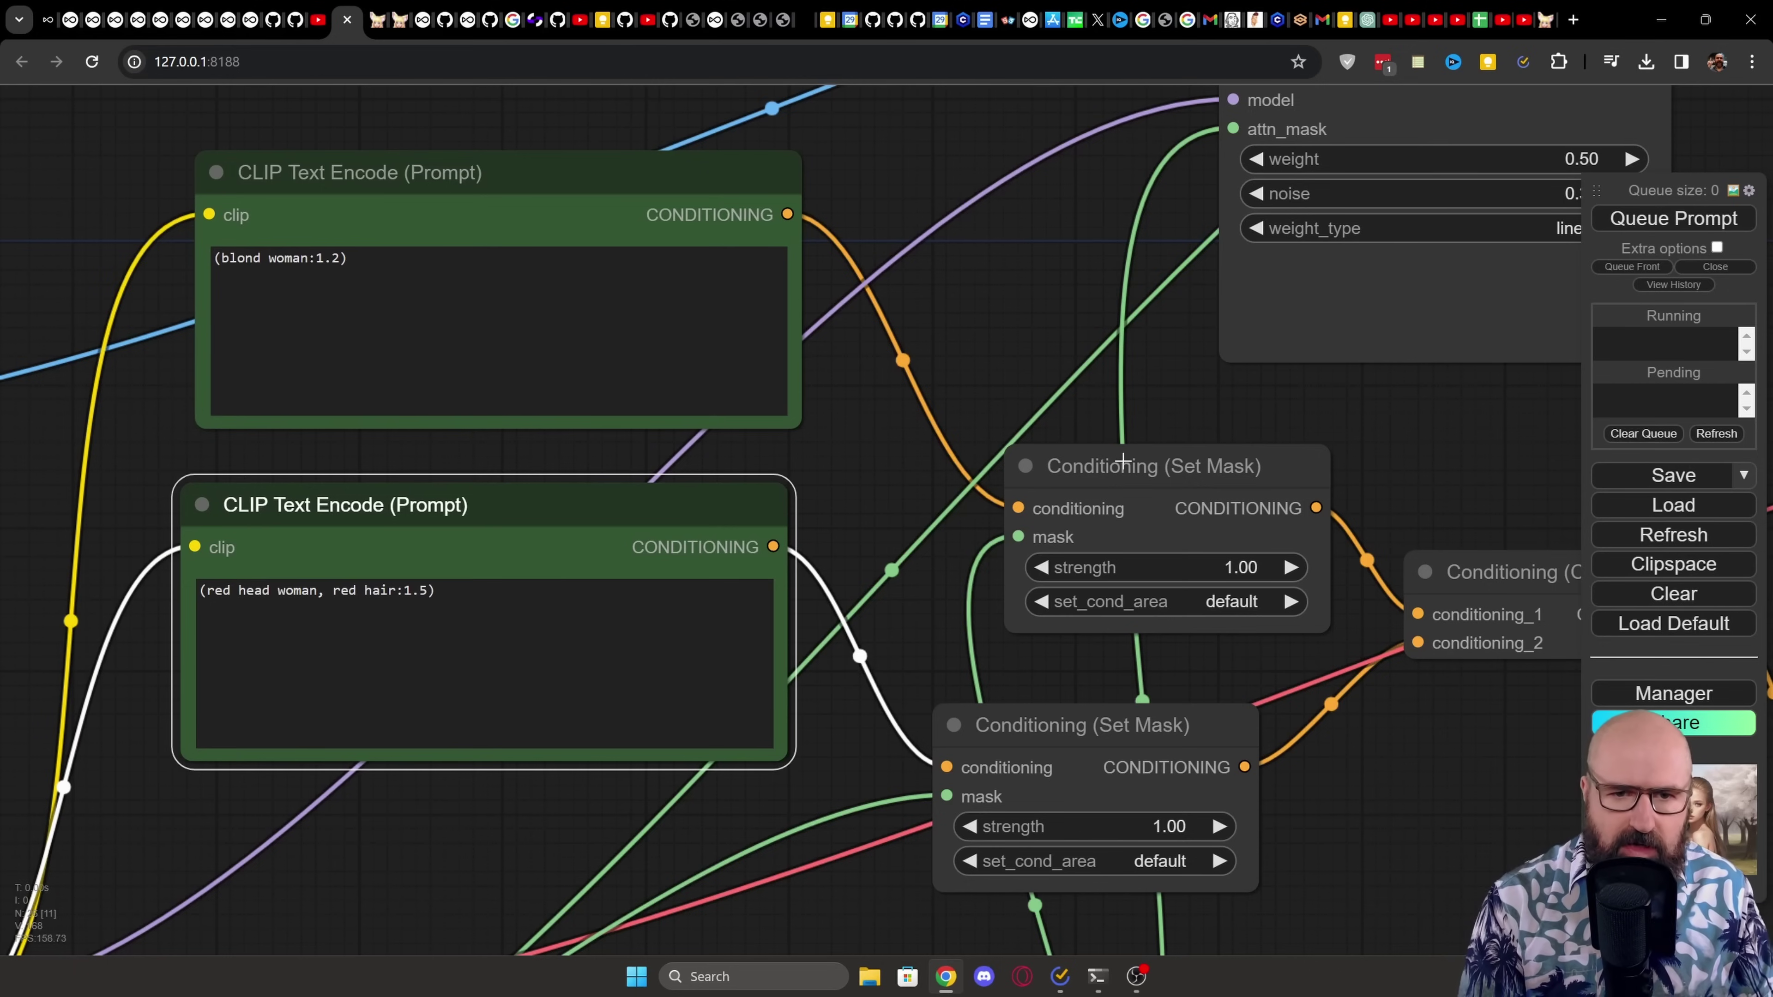
mouse_move(1123, 461)
left_mouse_down()
mouse_move(1080, 449)
mouse_move(1137, 463)
left_mouse_up()
left_click_drag(1105, 726, 1113, 713)
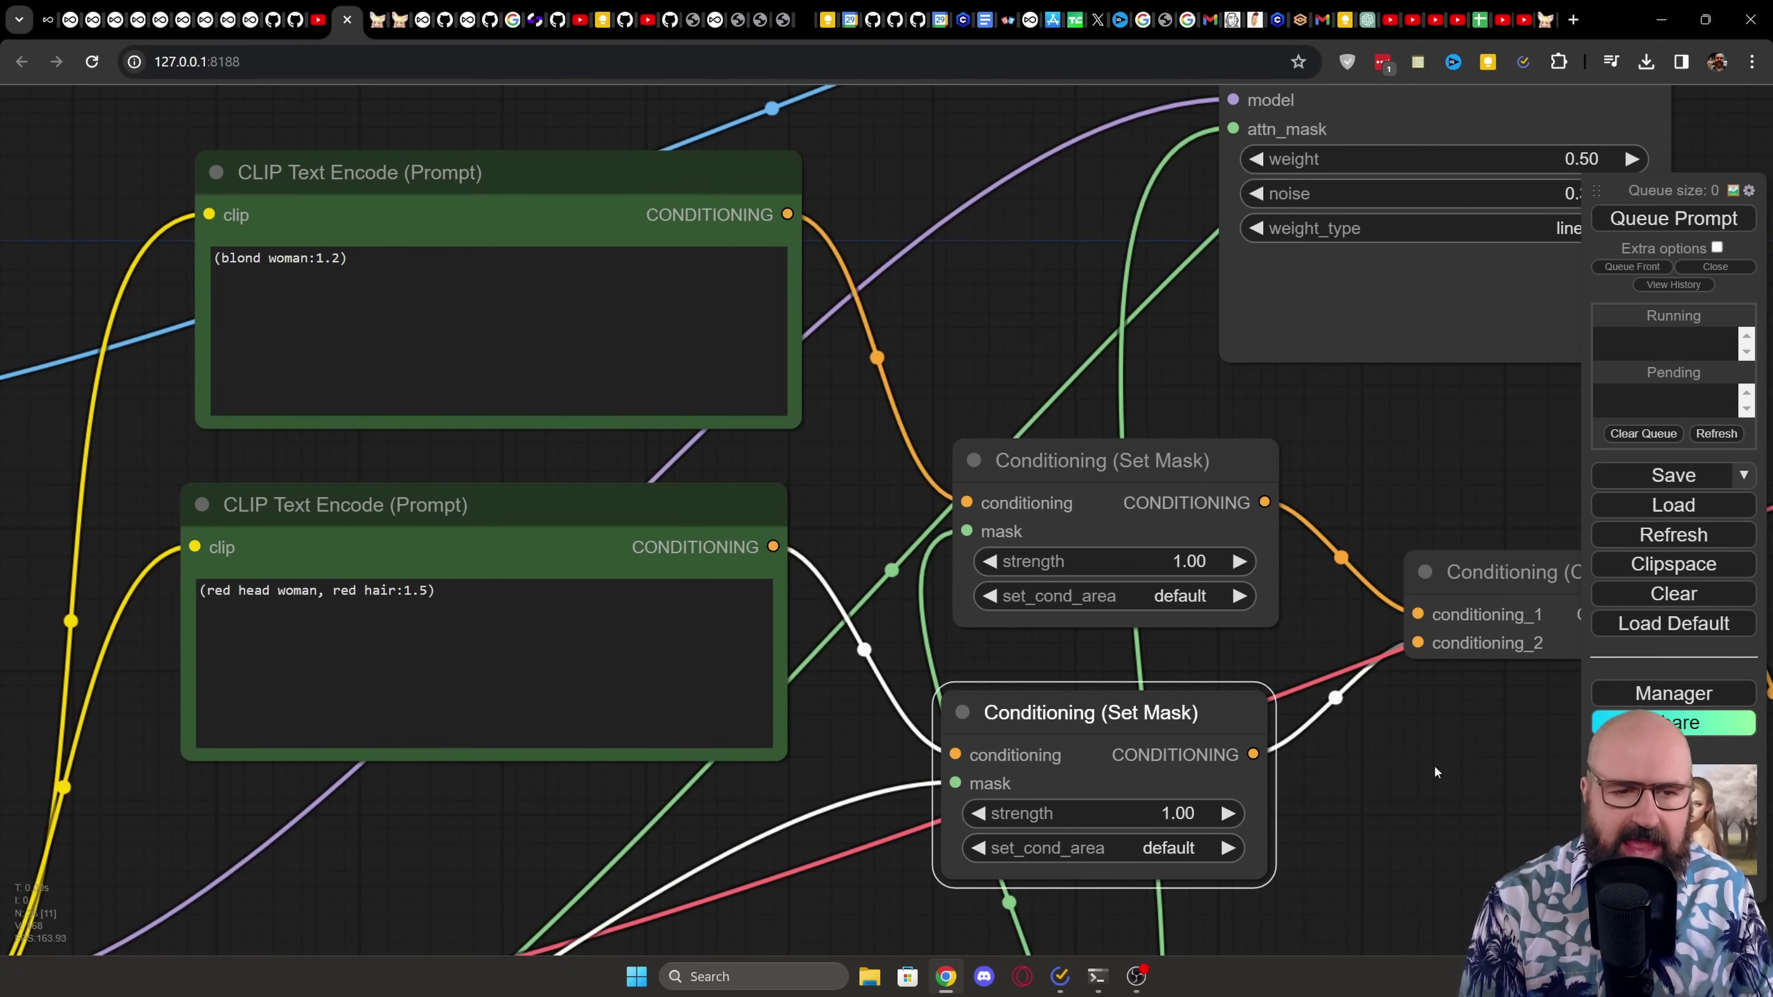
left_click_drag(1473, 759, 1127, 741)
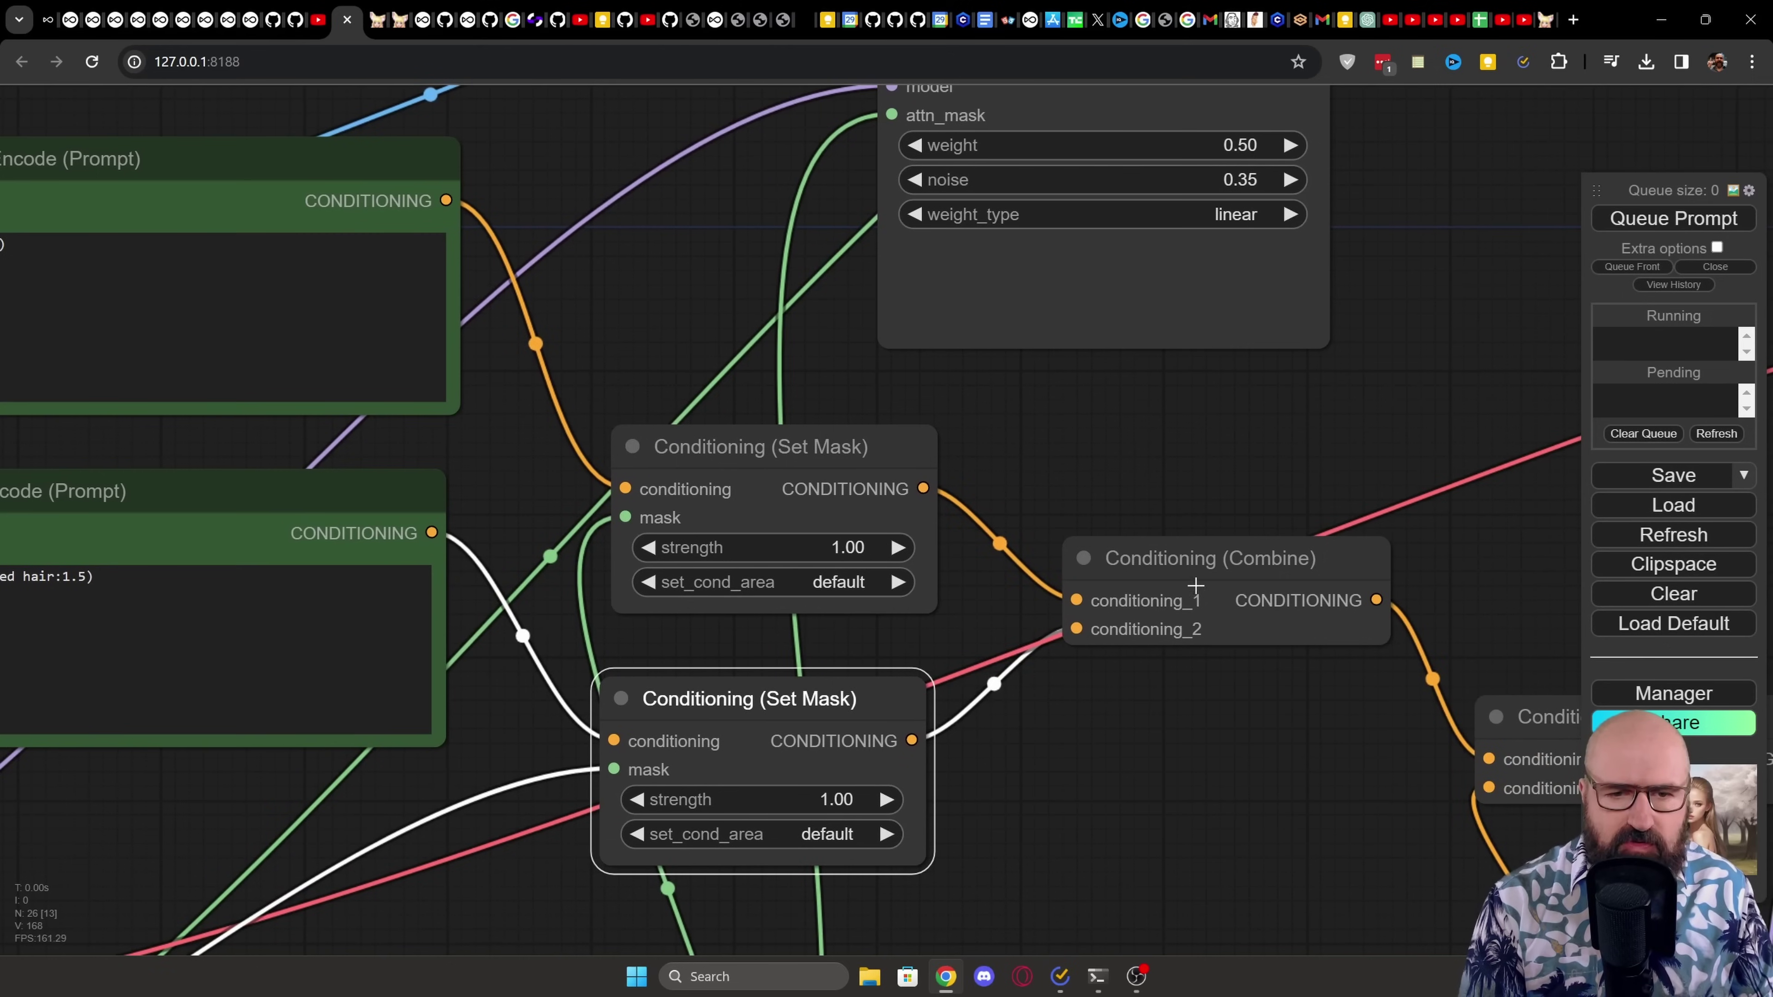
mouse_move(1207, 558)
left_mouse_down()
mouse_move(1195, 570)
mouse_move(1160, 539)
mouse_move(1184, 558)
left_mouse_up()
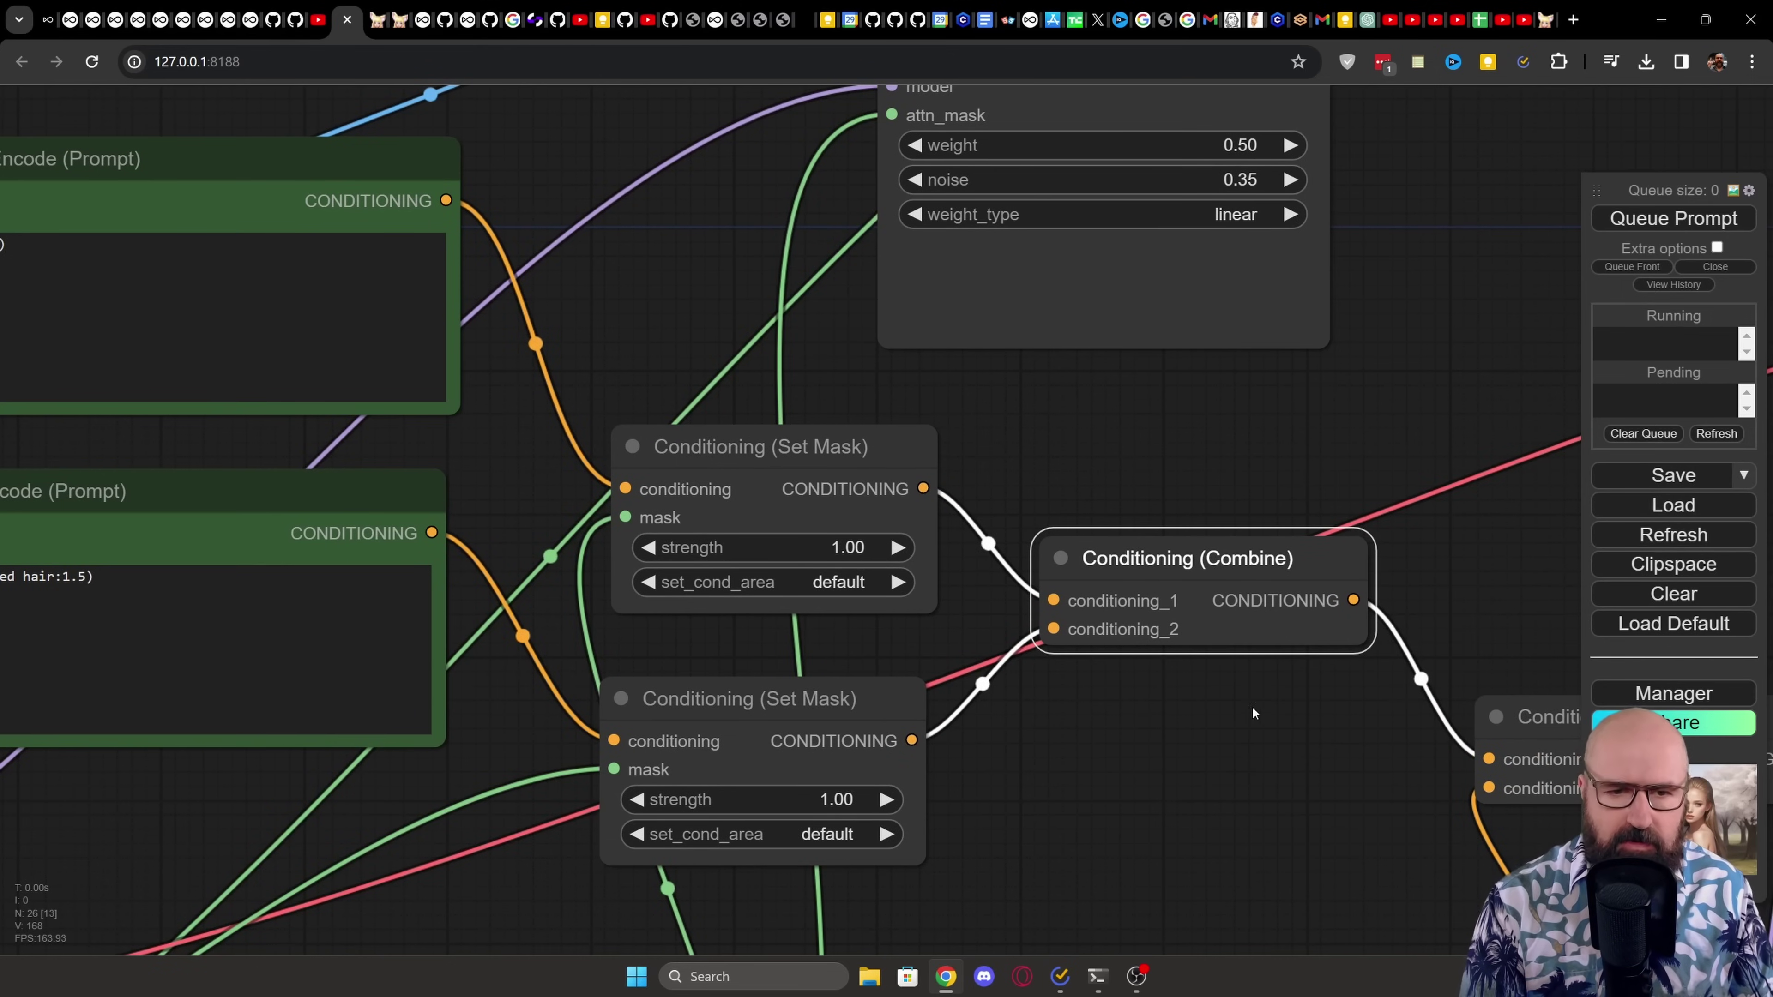
- Realign the 'two women in a cherry tree forest' prompt and both Conditioning (Combine) nodes
left_click_drag(1253, 712, 864, 345)
left_click(794, 592)
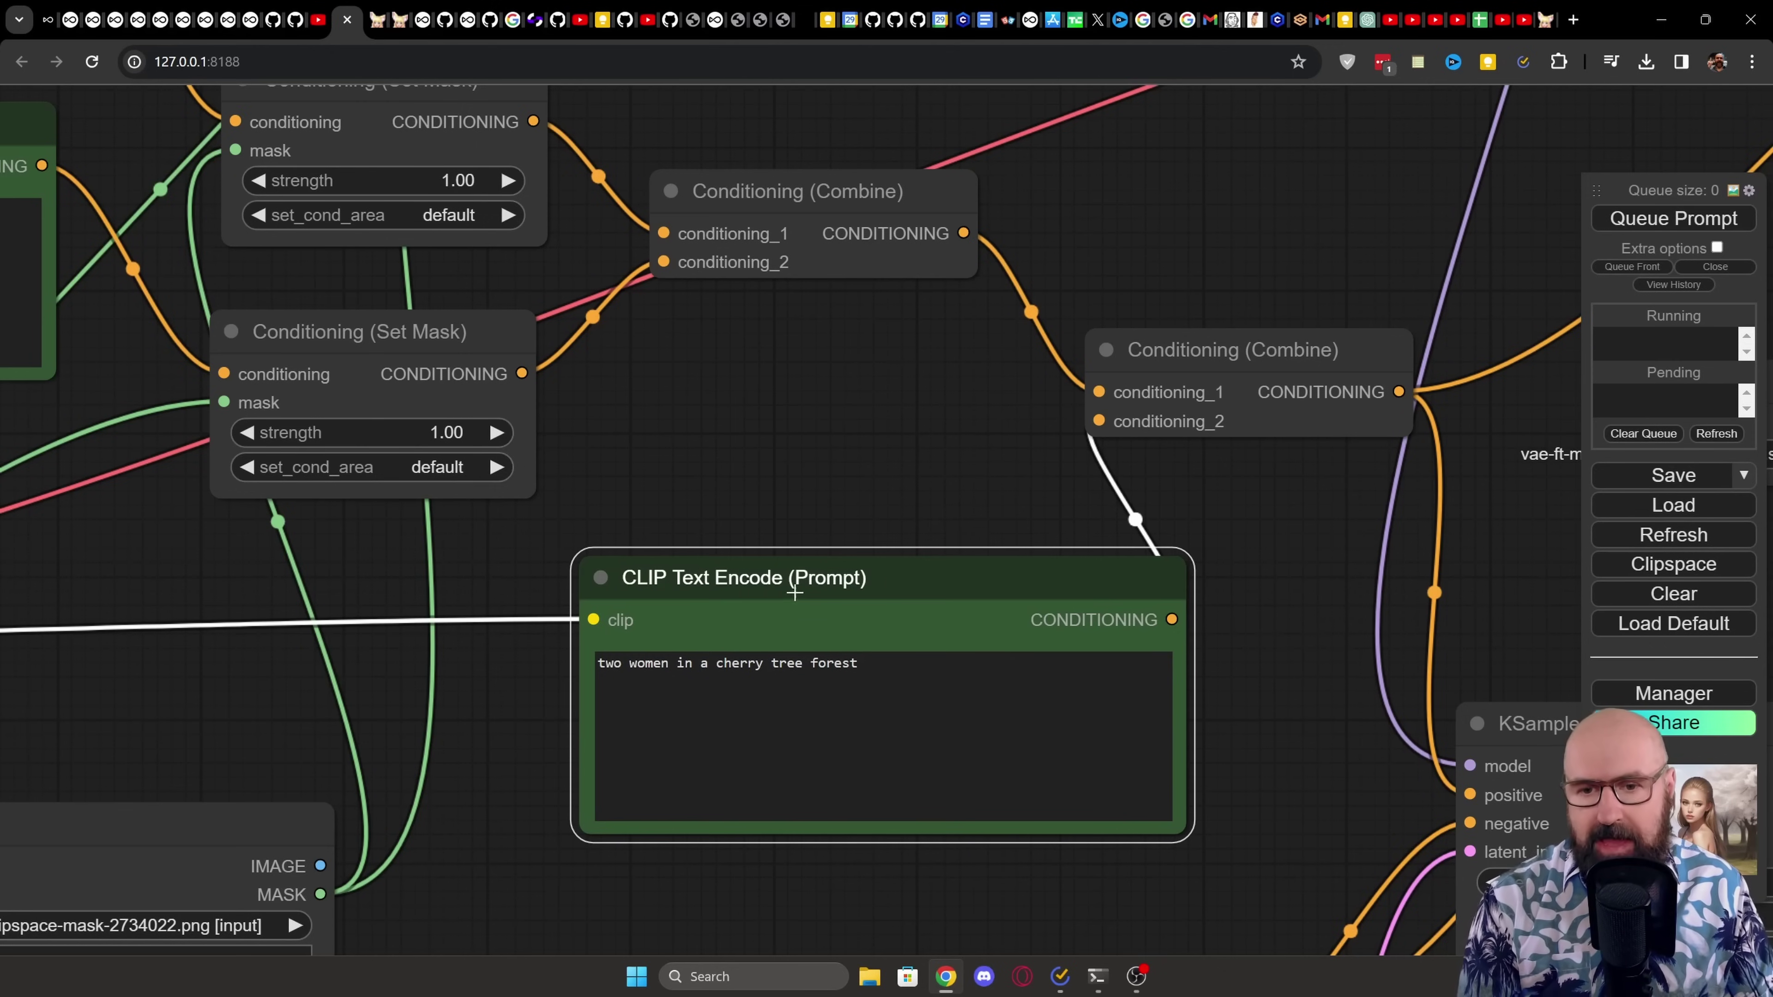
mouse_move(793, 592)
left_mouse_down()
mouse_move(778, 581)
mouse_move(805, 620)
mouse_move(776, 576)
left_mouse_up()
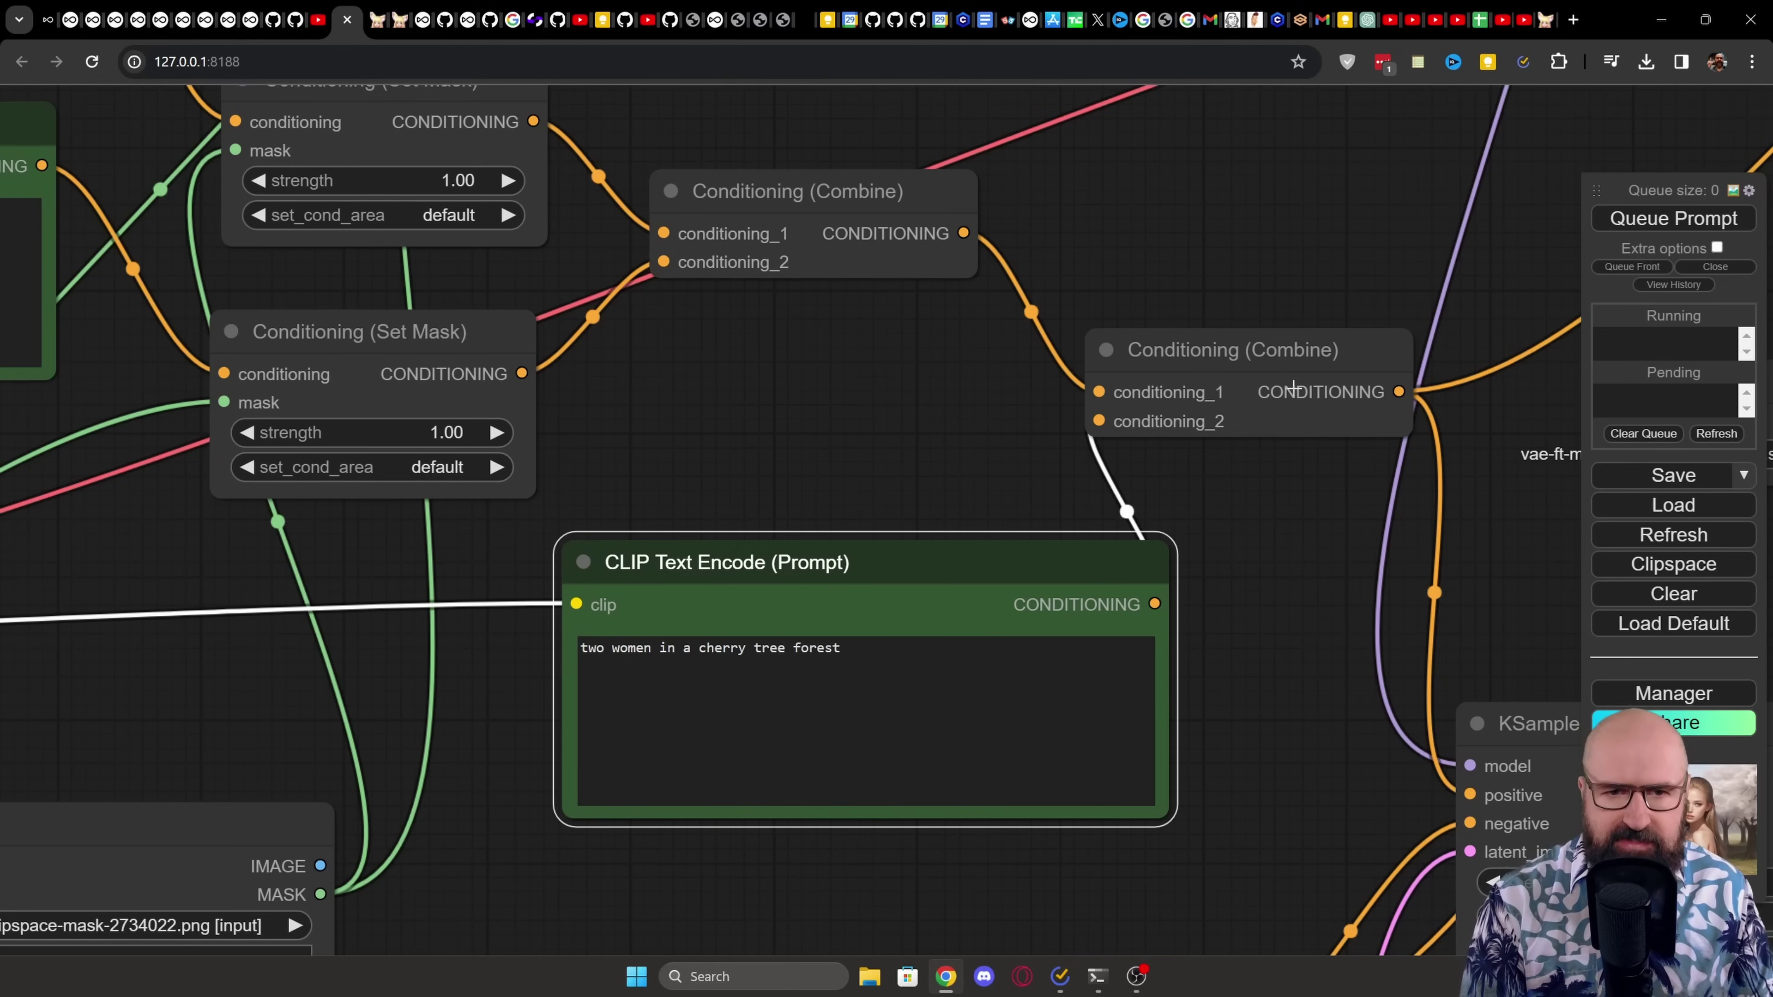
left_click_drag(1228, 349, 1287, 349)
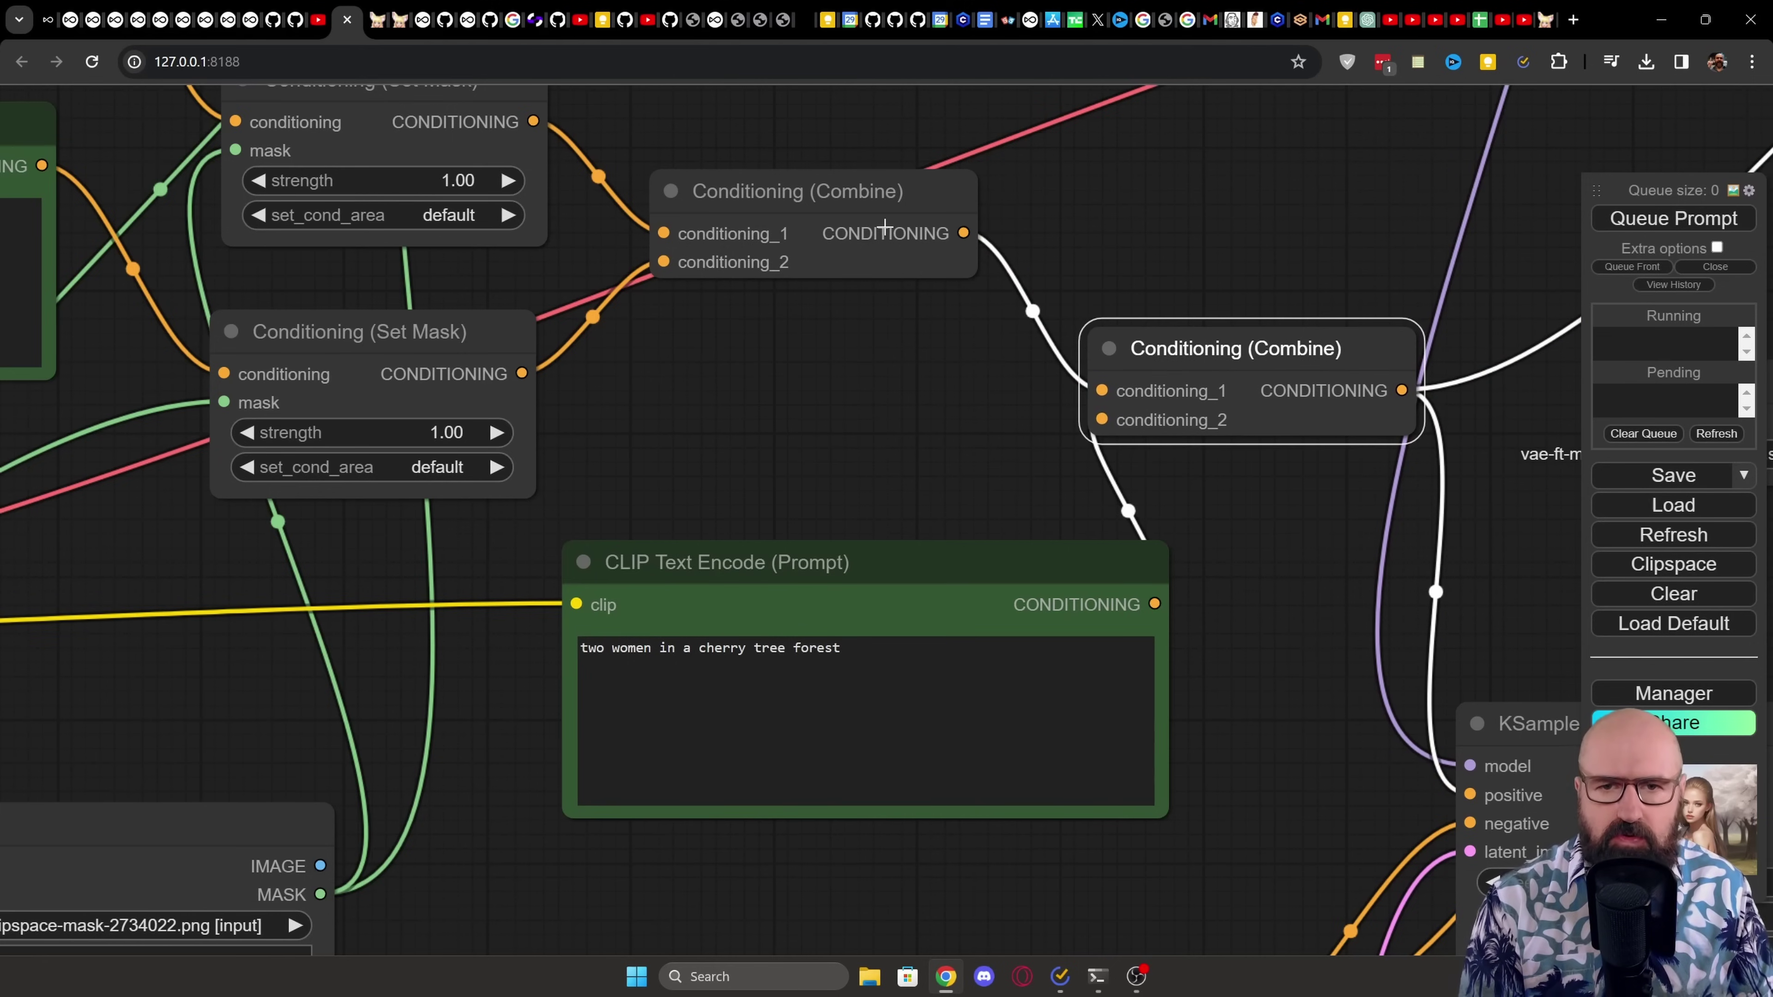
left_click_drag(899, 204, 903, 208)
left_click_drag(1012, 589, 1015, 565)
scroll(1137, 621, "down", 10)
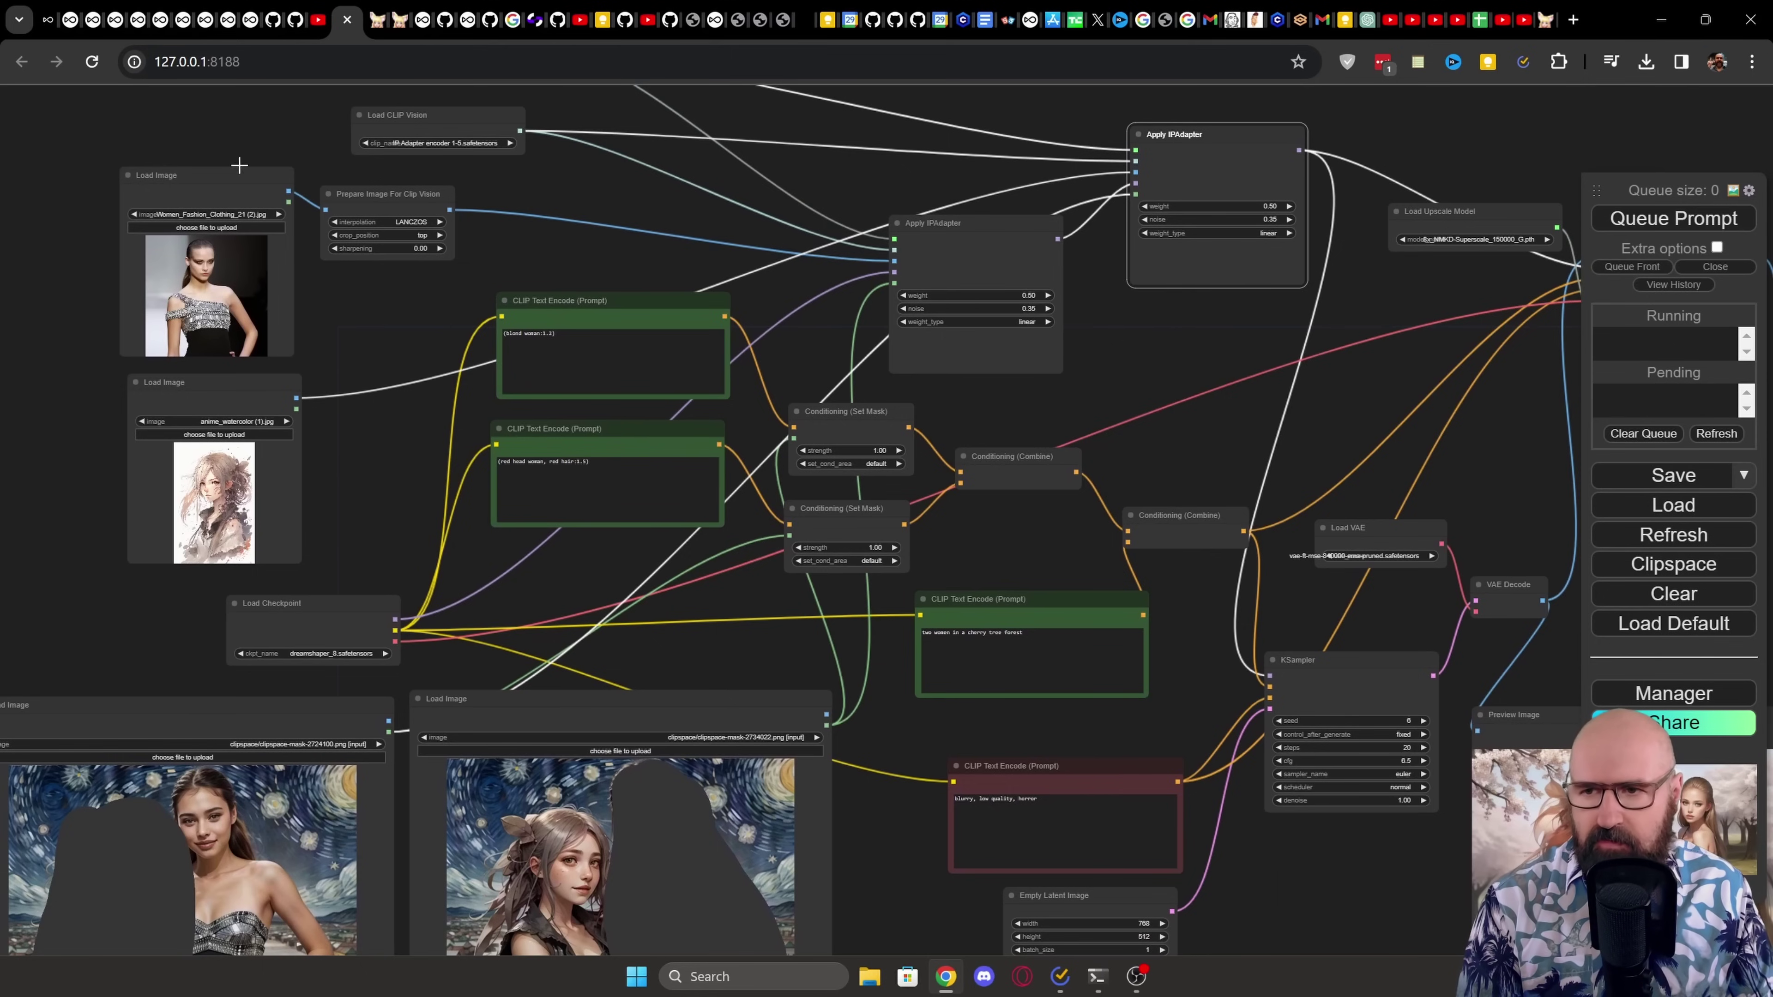
- Align the four Load Image nodes on the left of the portrait workflow
left_click_drag(183, 183, 189, 170)
left_click_drag(228, 381, 223, 377)
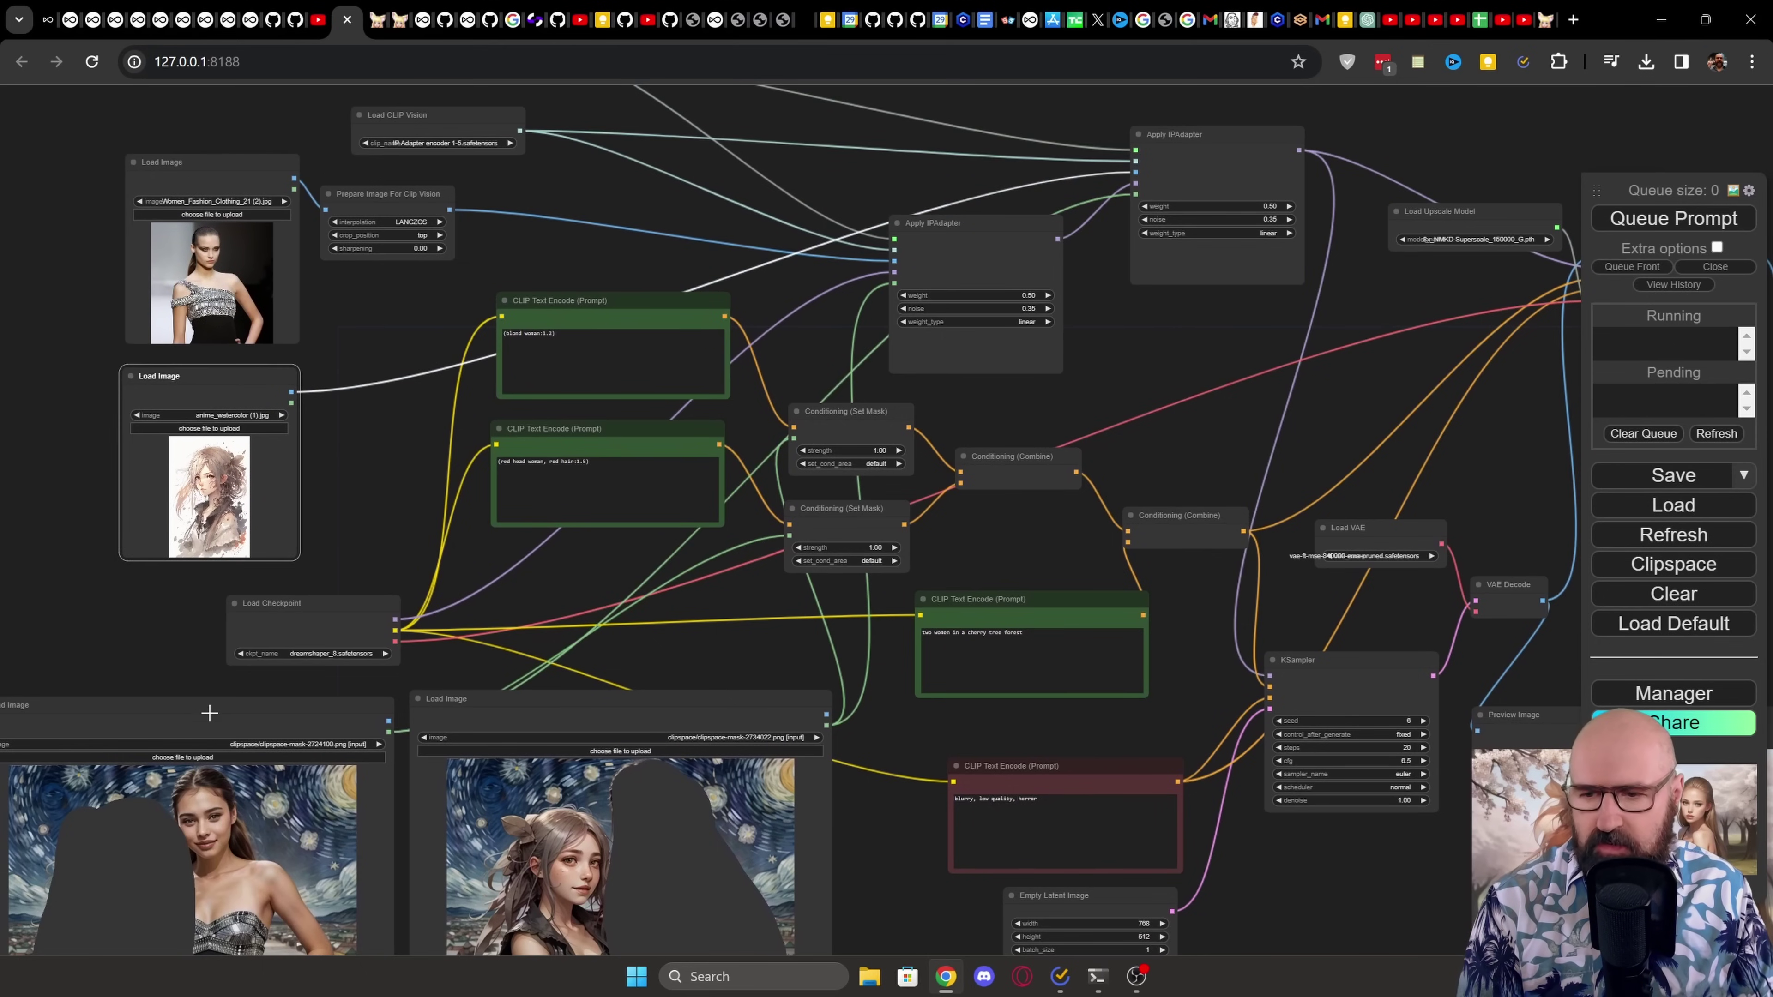
left_click_drag(209, 708, 205, 706)
left_click_drag(551, 701, 556, 700)
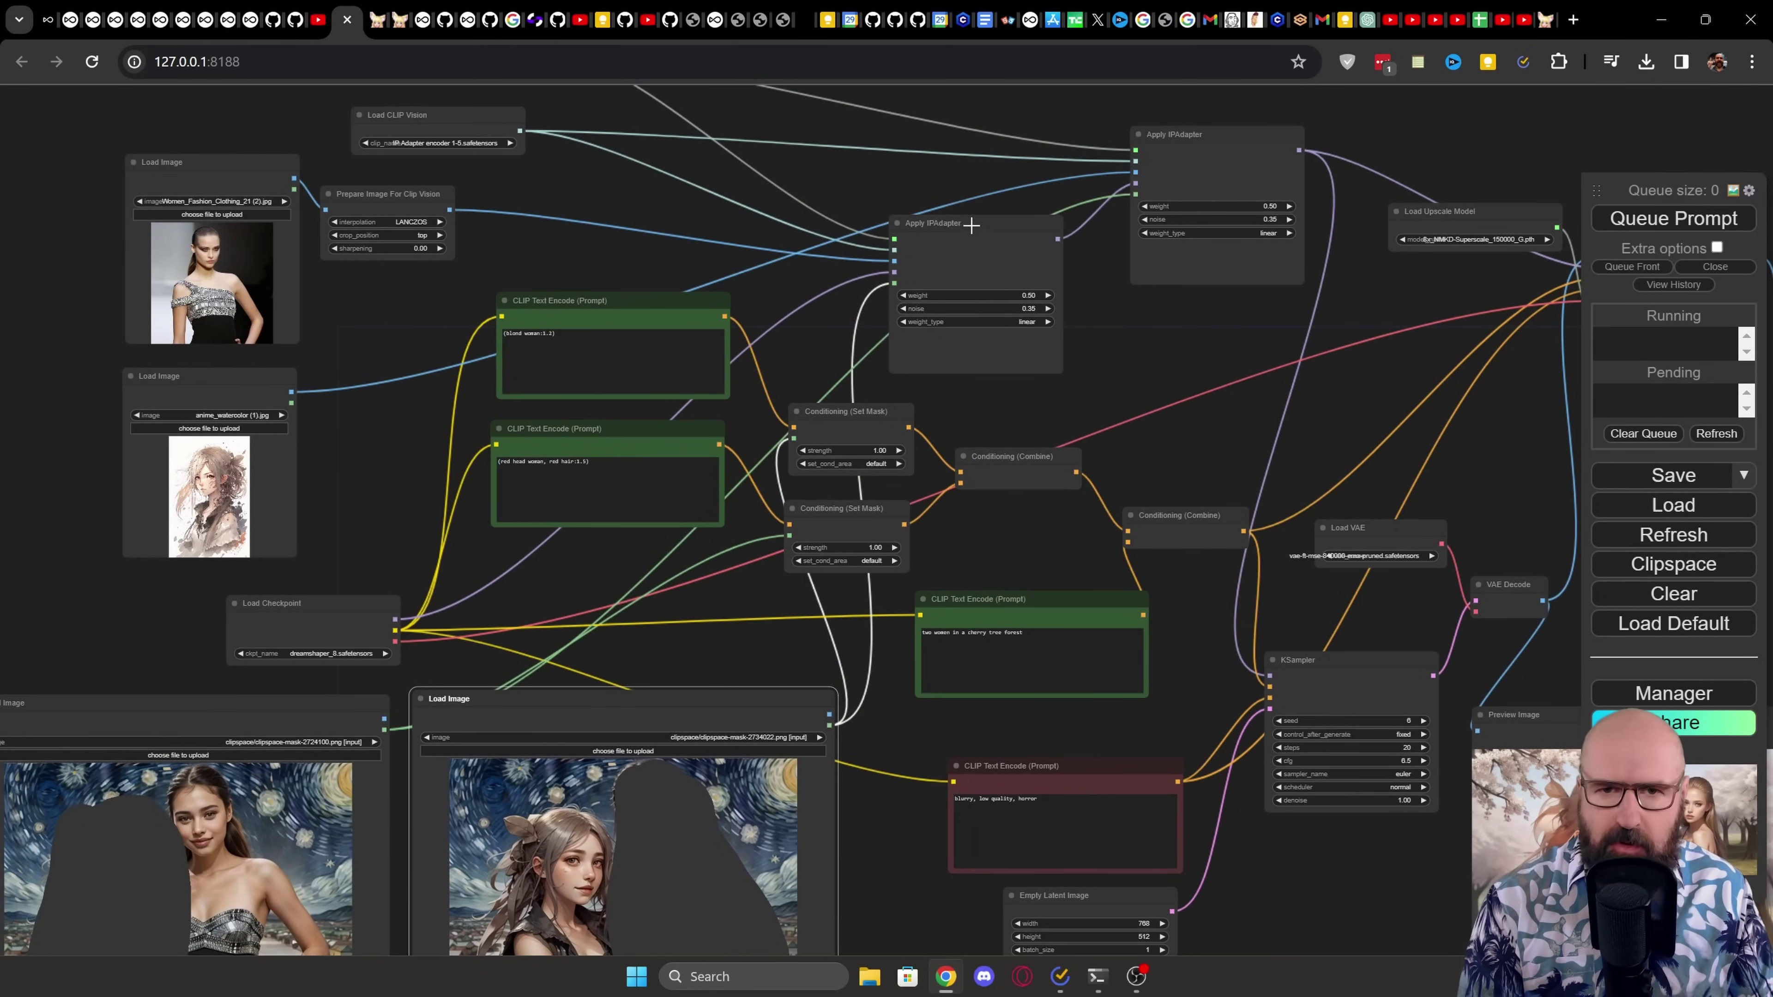
- Reposition both Apply IPAdapter nodes and the KSampler, bringing the Ultimate SD Upscale area into view
left_click_drag(944, 223, 942, 231)
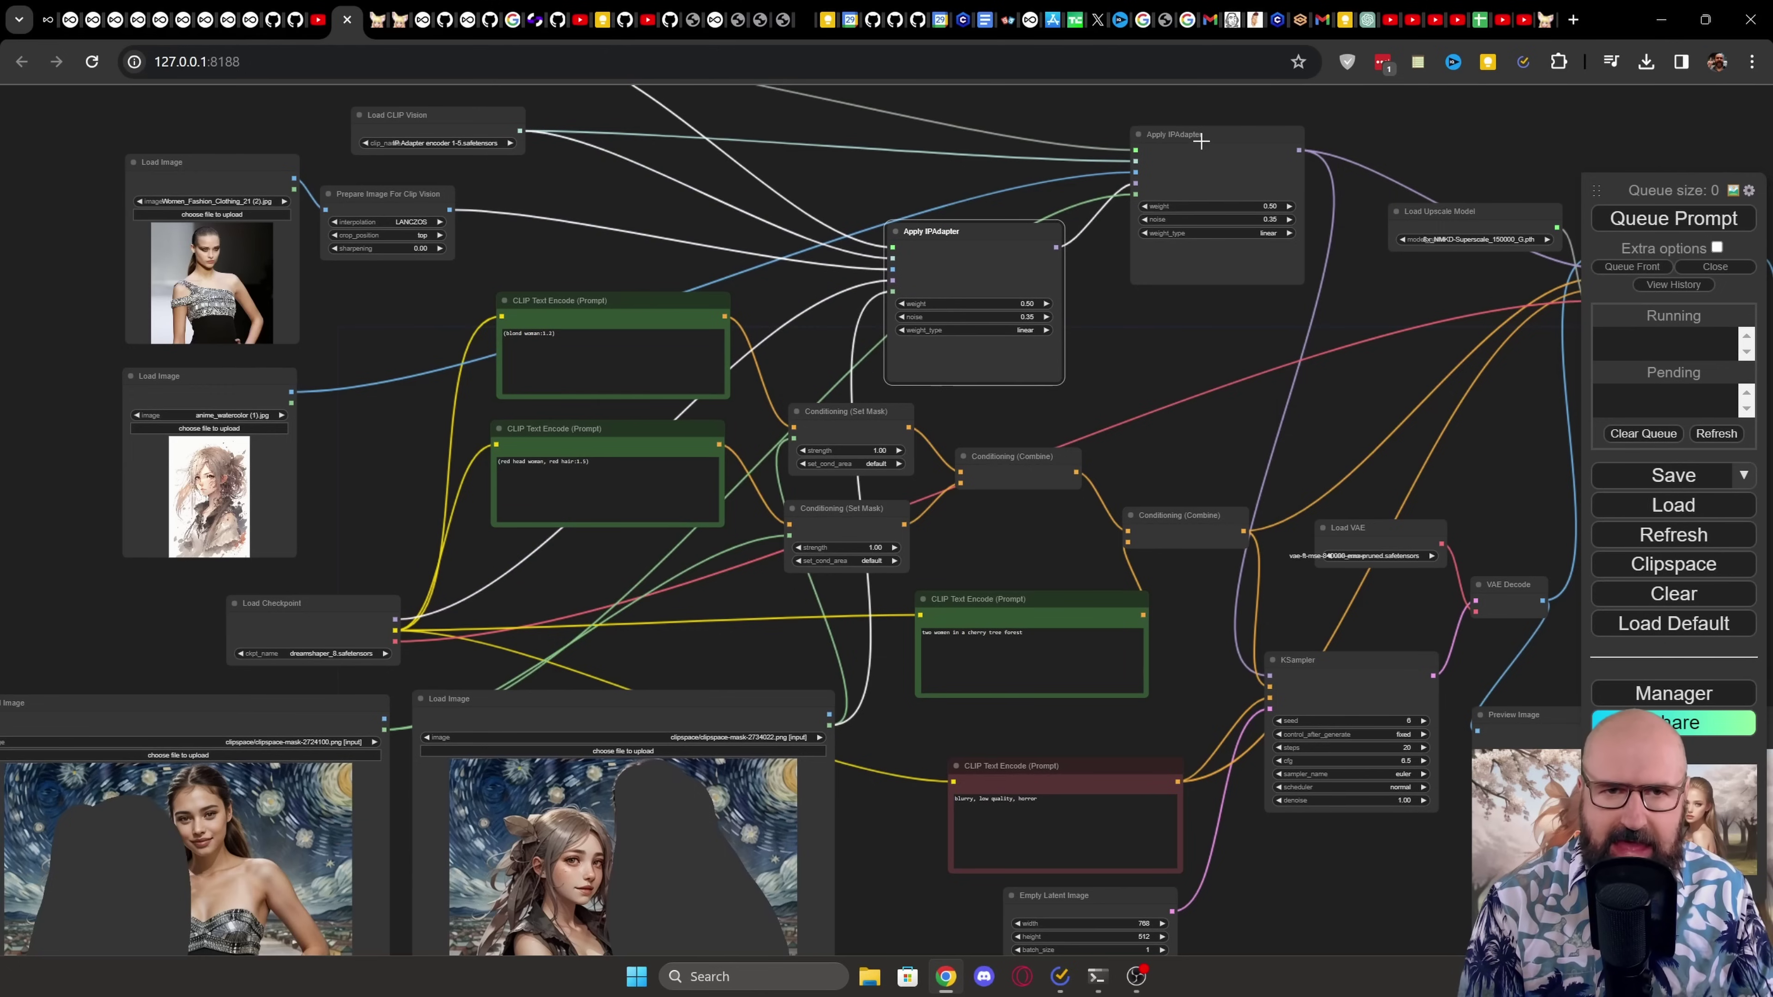
left_click_drag(1197, 141, 1186, 154)
left_click_drag(1356, 679, 1343, 667)
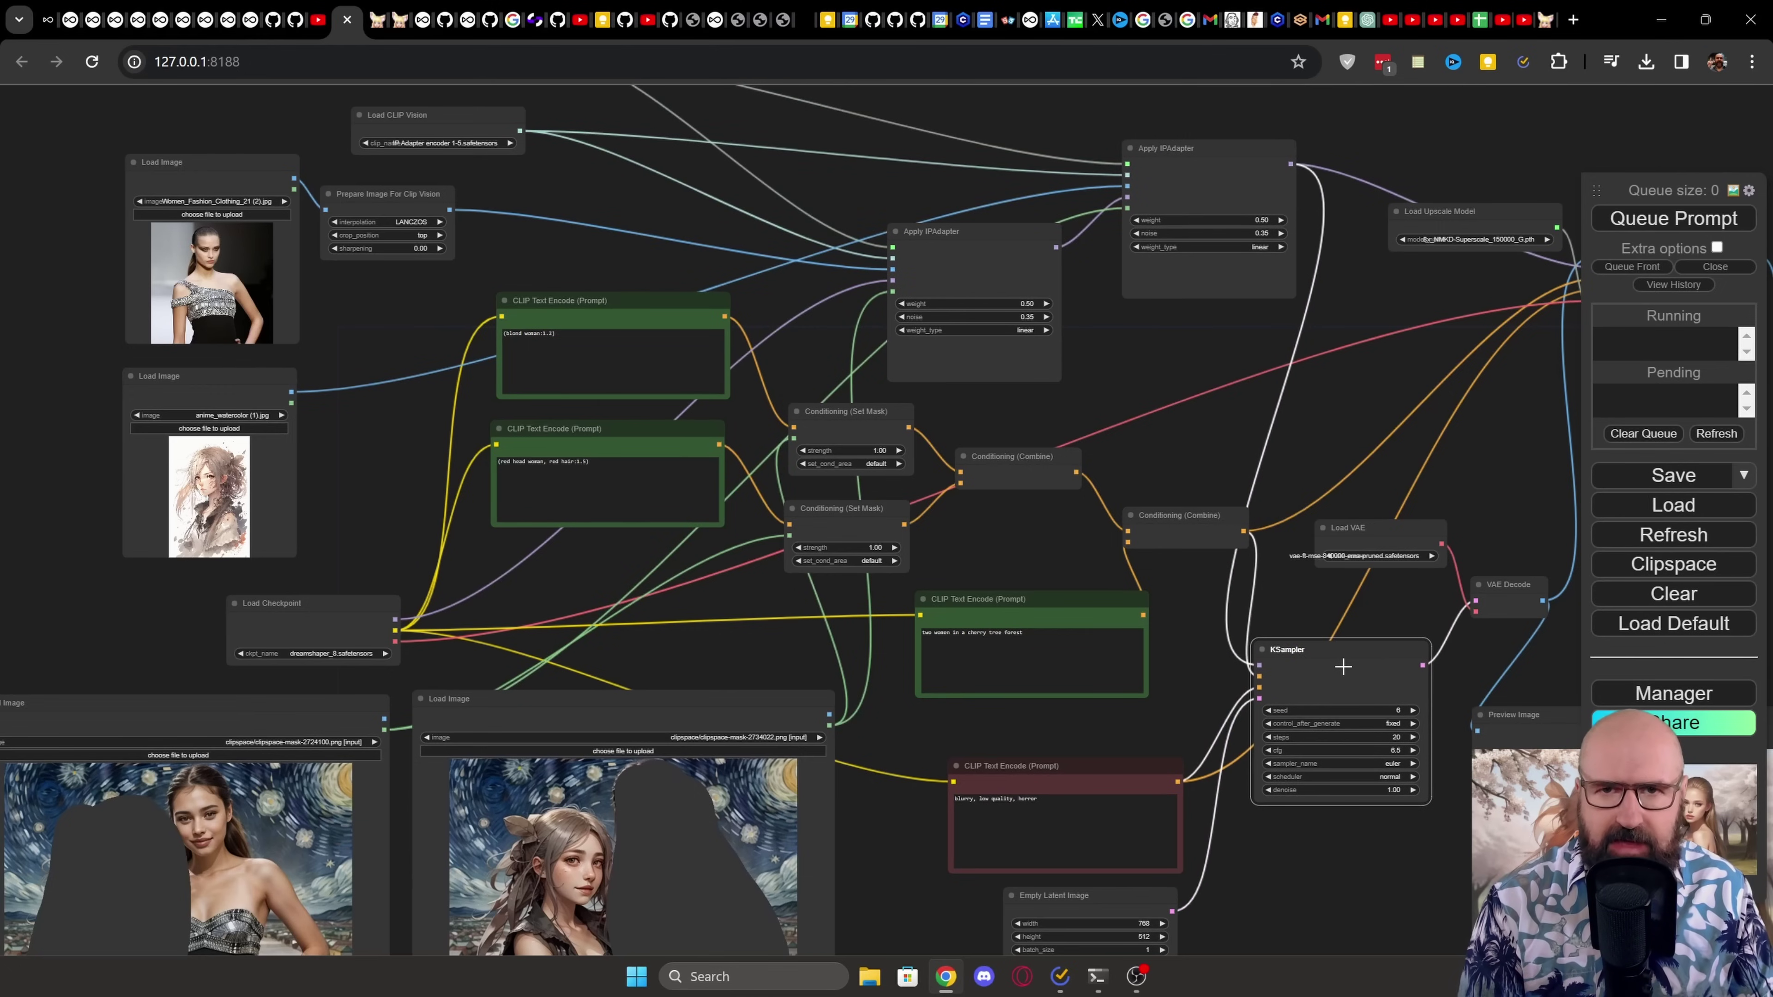
scroll(1452, 673, "up", 3)
left_click_drag(1451, 673, 941, 415)
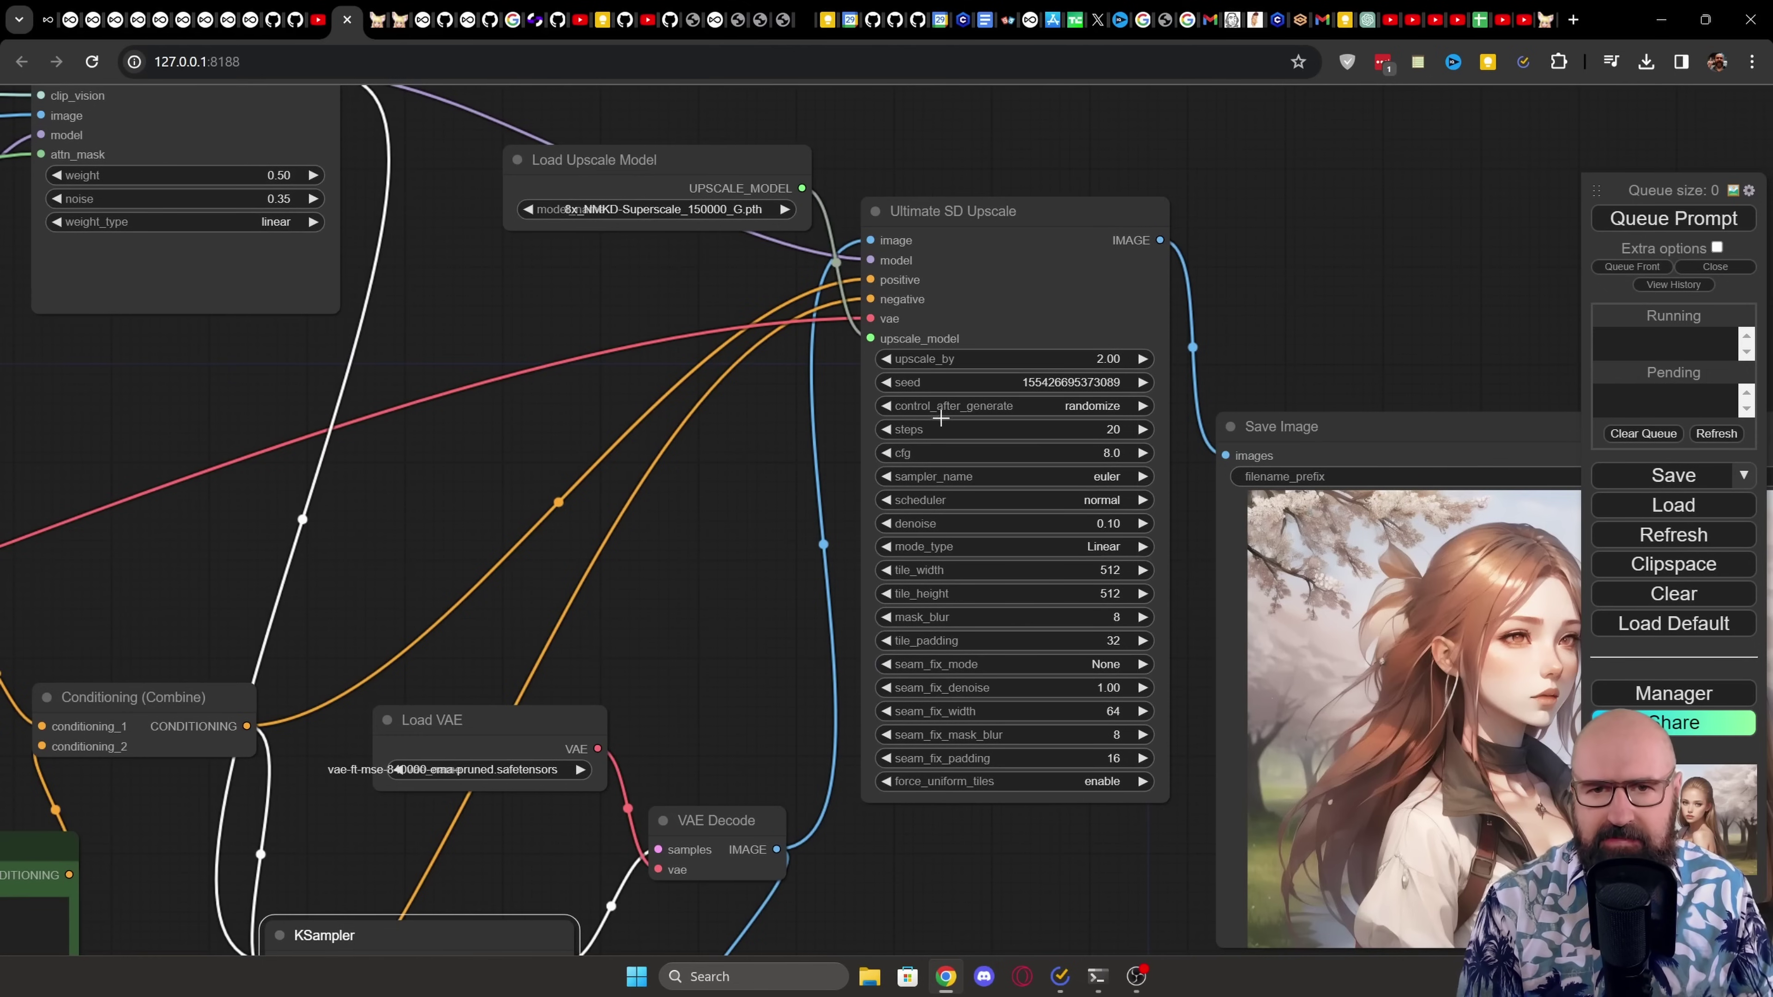
- Raise the Ultimate SD Upscale node slightly
mouse_move(1023, 211)
left_mouse_down()
mouse_move(1027, 189)
mouse_move(1027, 237)
left_mouse_up()
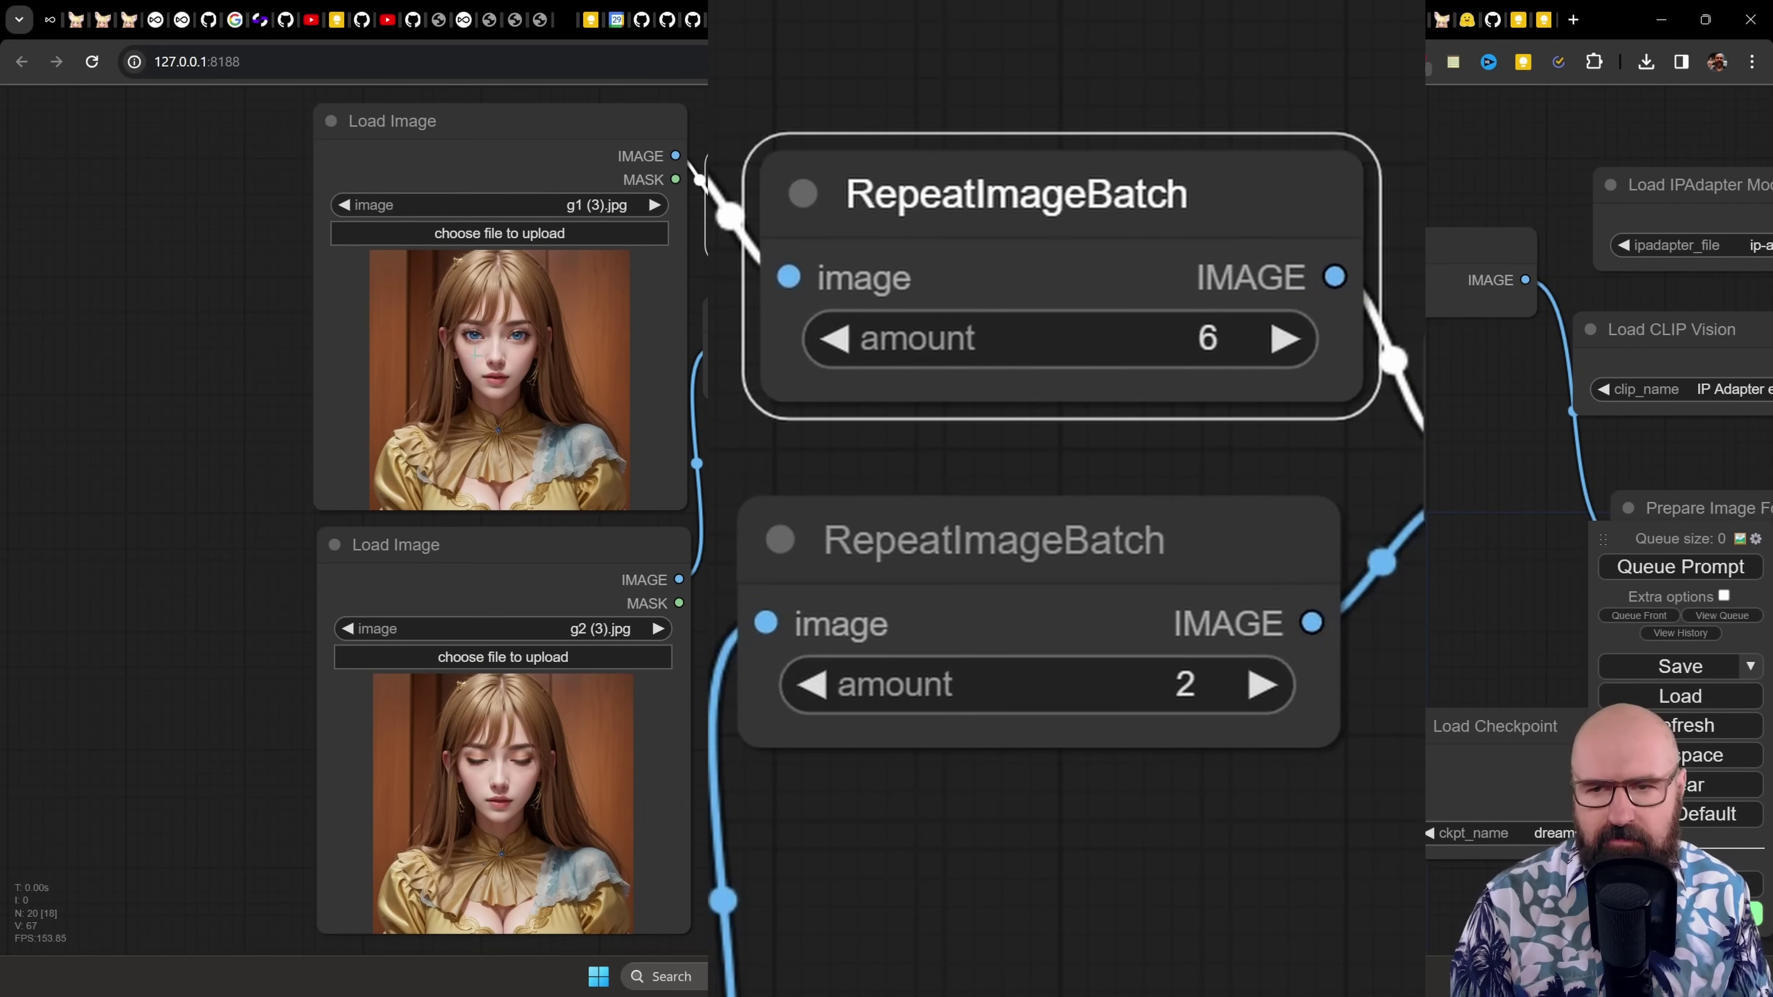
- Straighten the two Batch Images nodes that merge the open-eye and closed-eye frames into one row
left_click(1134, 562)
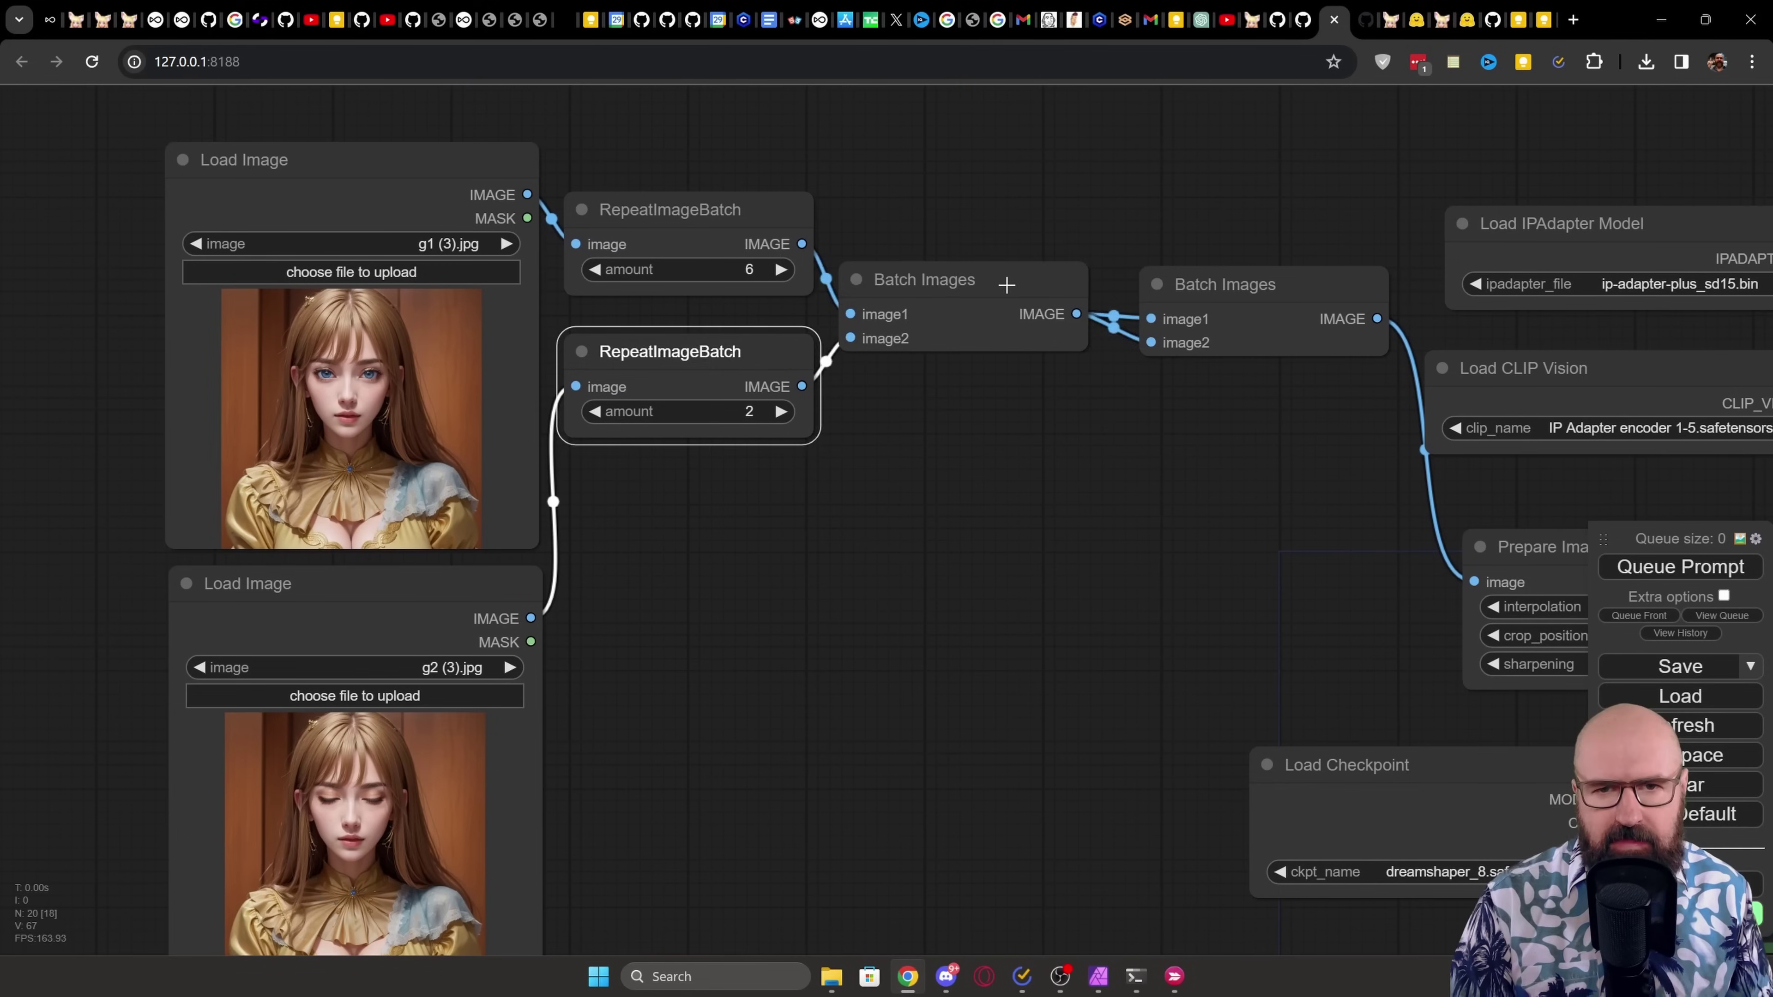
left_click(1013, 271)
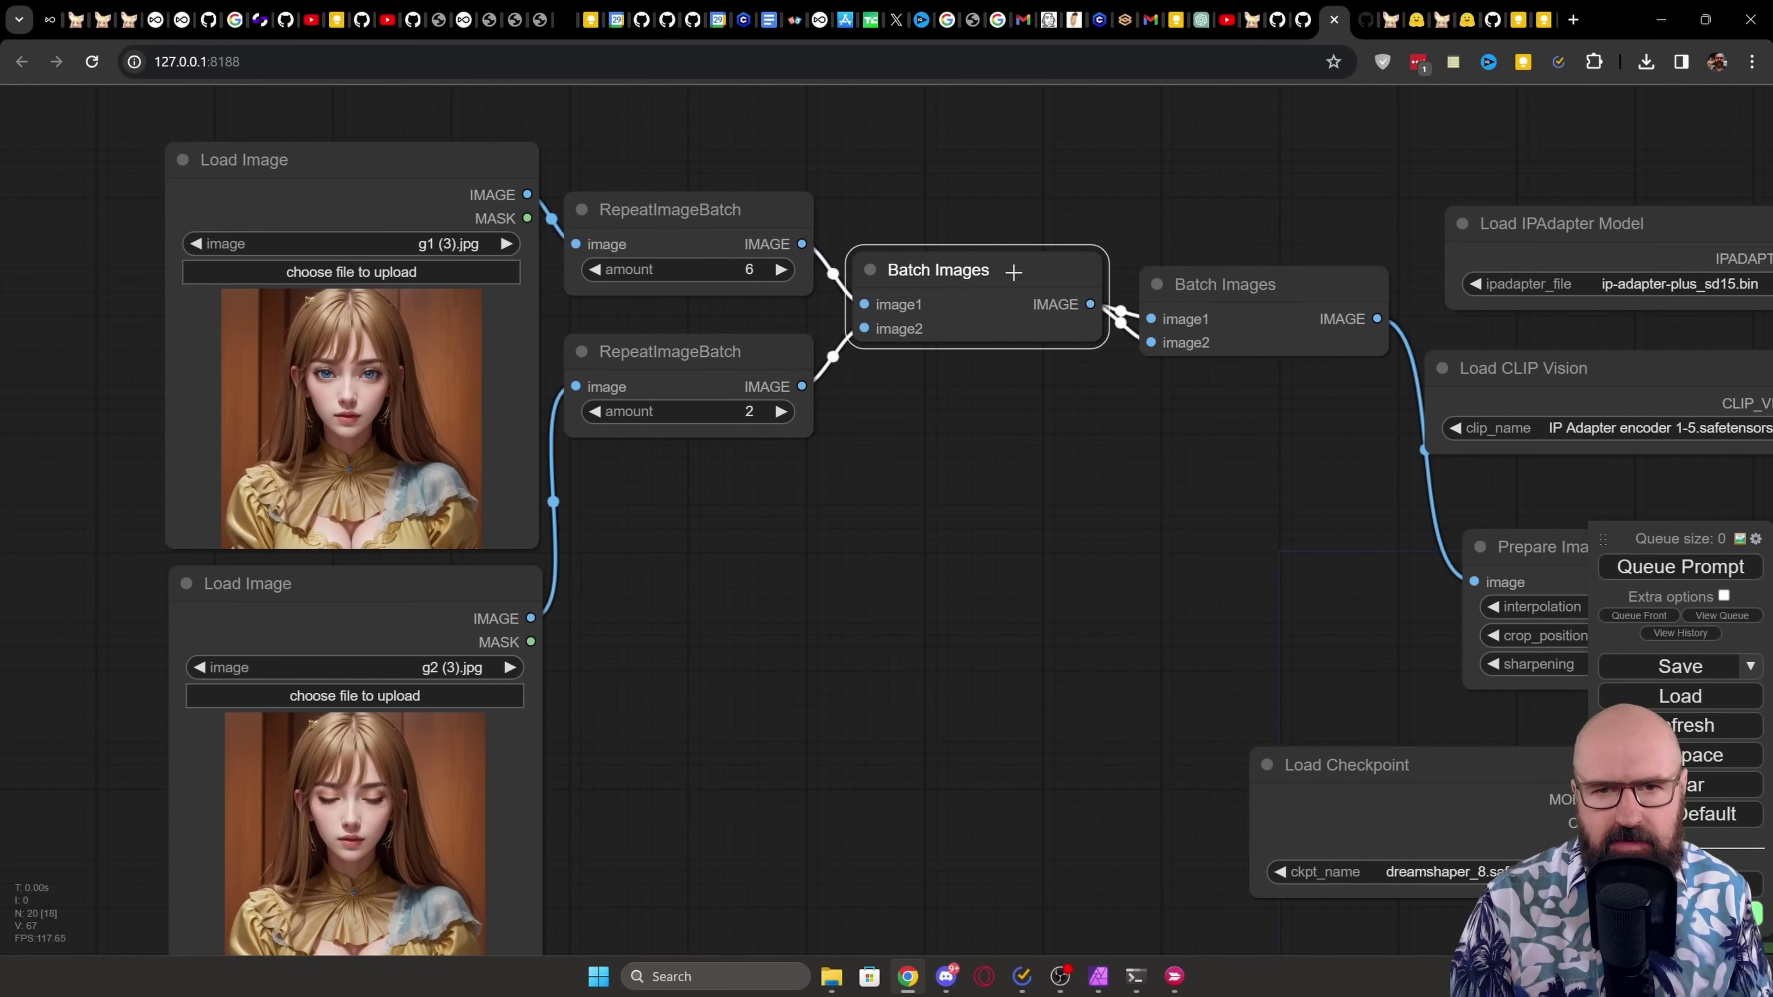
left_click_drag(1013, 271, 1006, 284)
mouse_move(1260, 292)
left_mouse_down()
mouse_move(1262, 312)
mouse_move(1262, 297)
left_mouse_up()
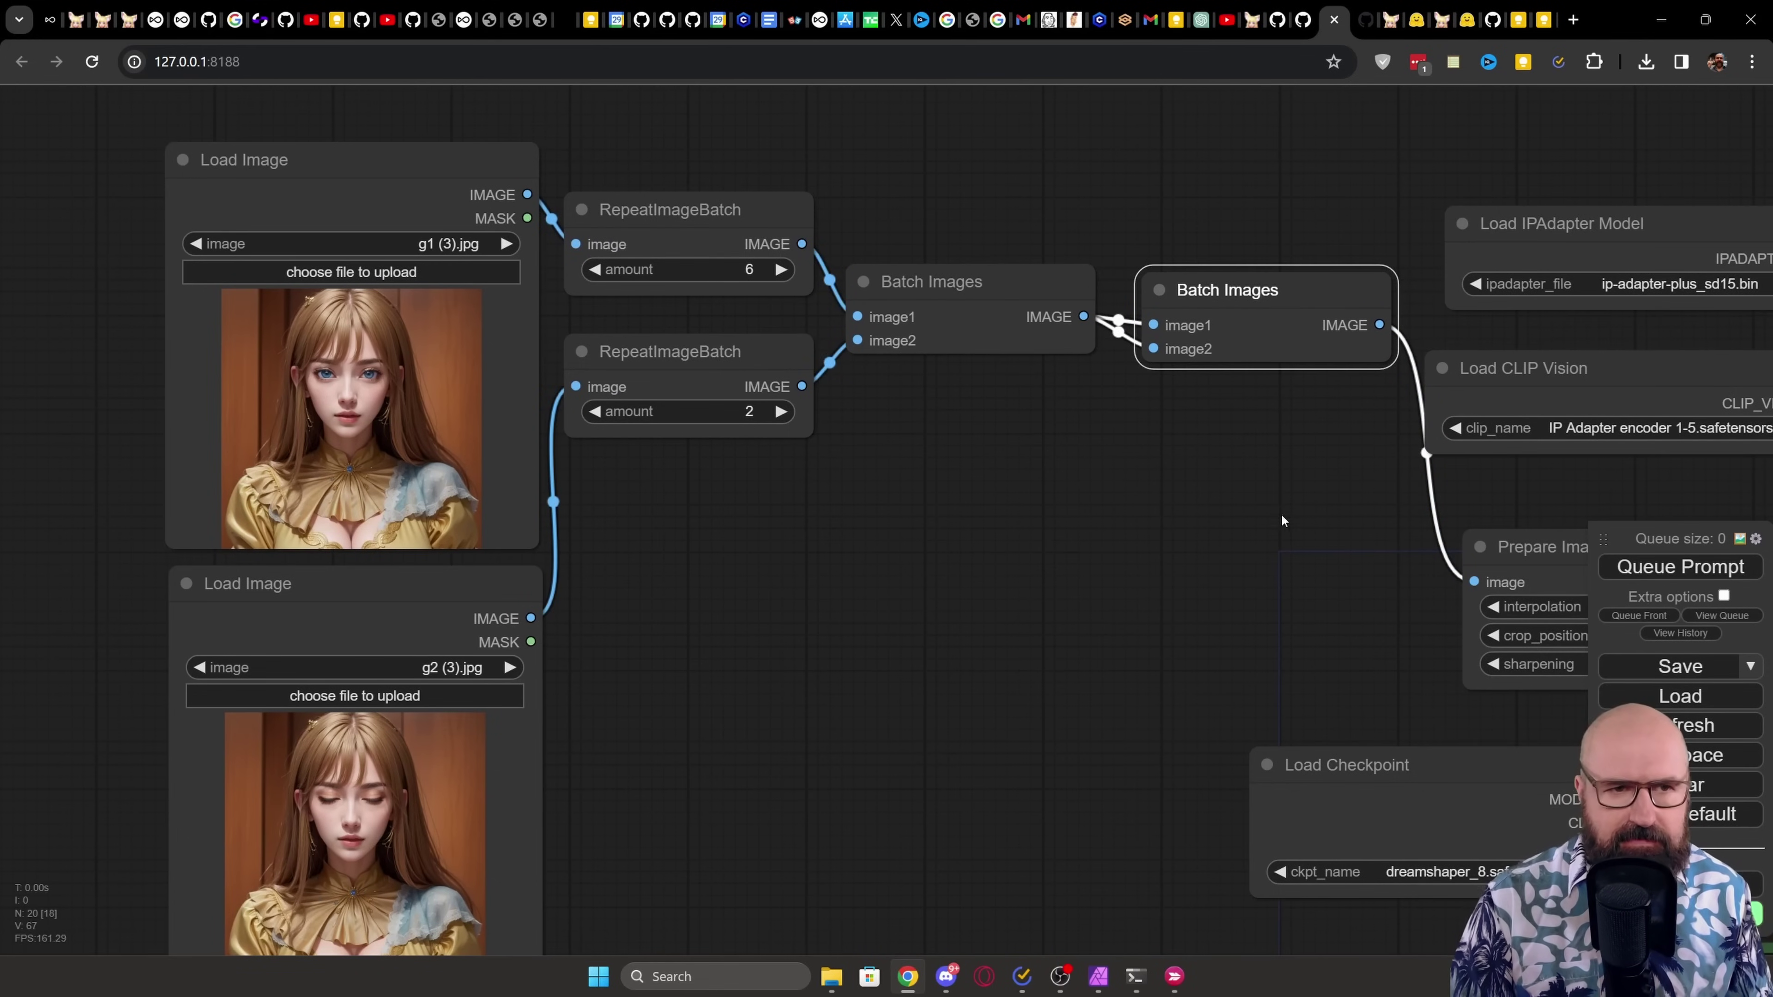
- Reposition the Prepare Image For Clip Vision, Apply IPAdapter, Load IPAdapter Model and Load CLIP Vision nodes
left_click_drag(1282, 520, 502, 475)
left_click(812, 501)
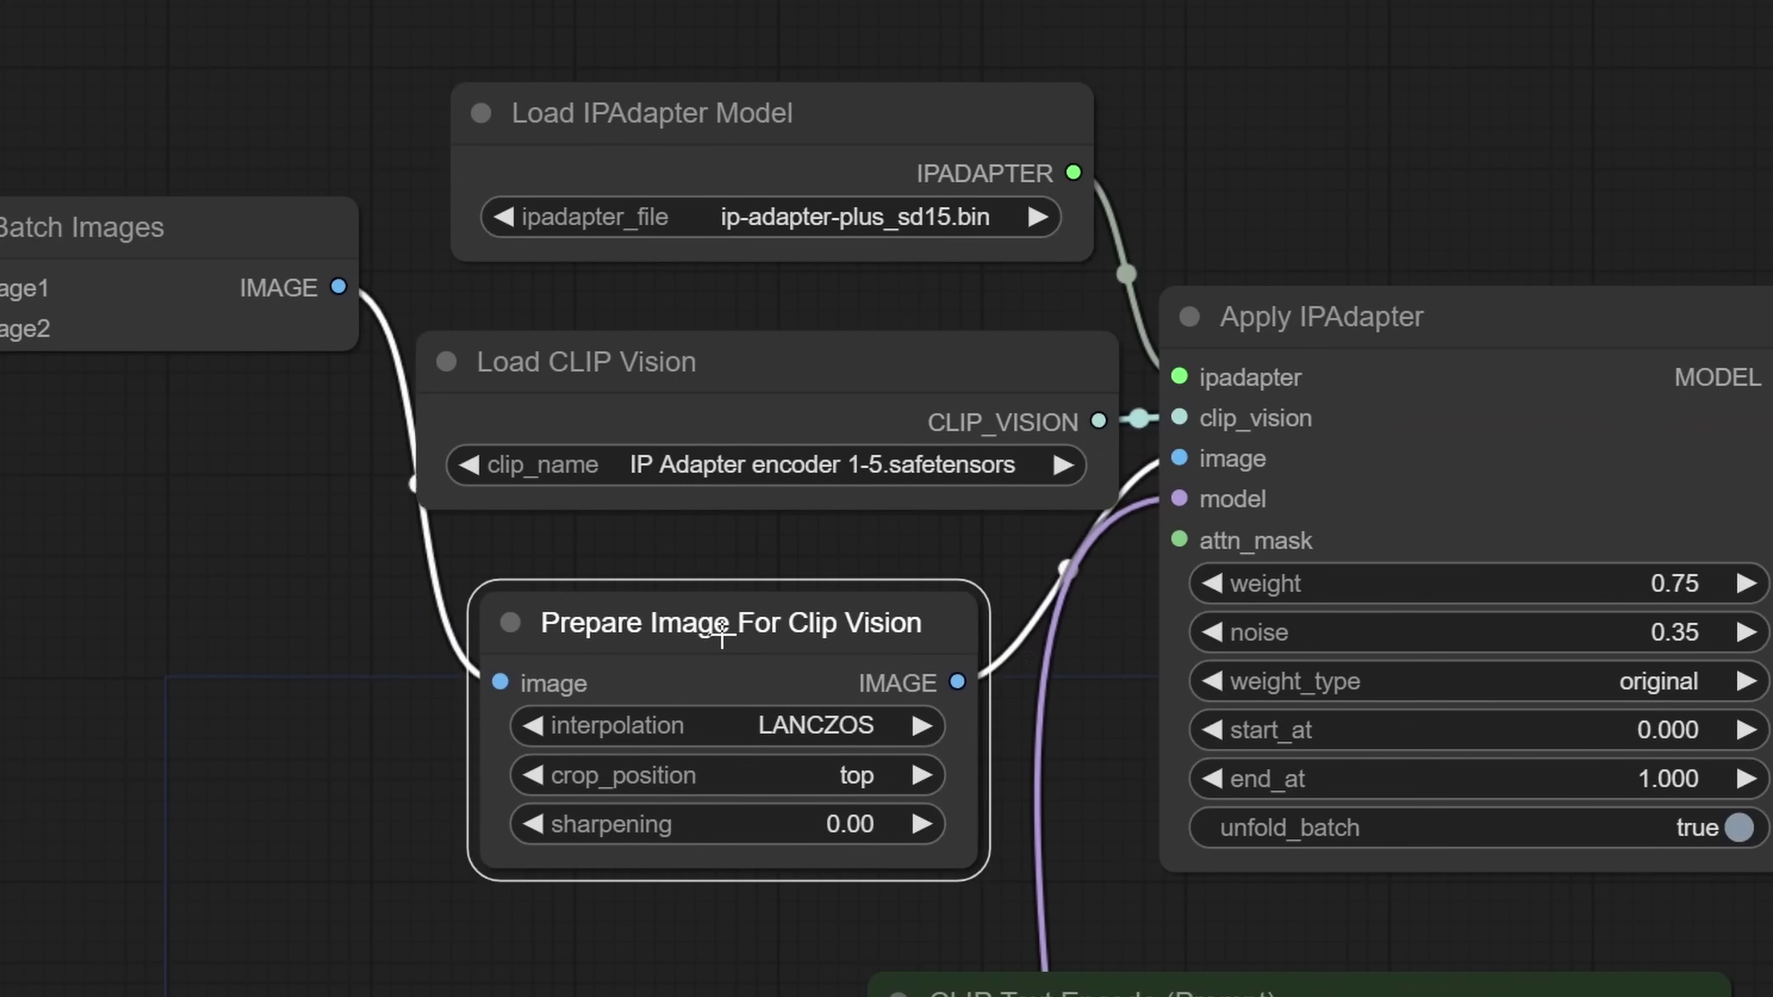
left_click_drag(723, 632, 731, 674)
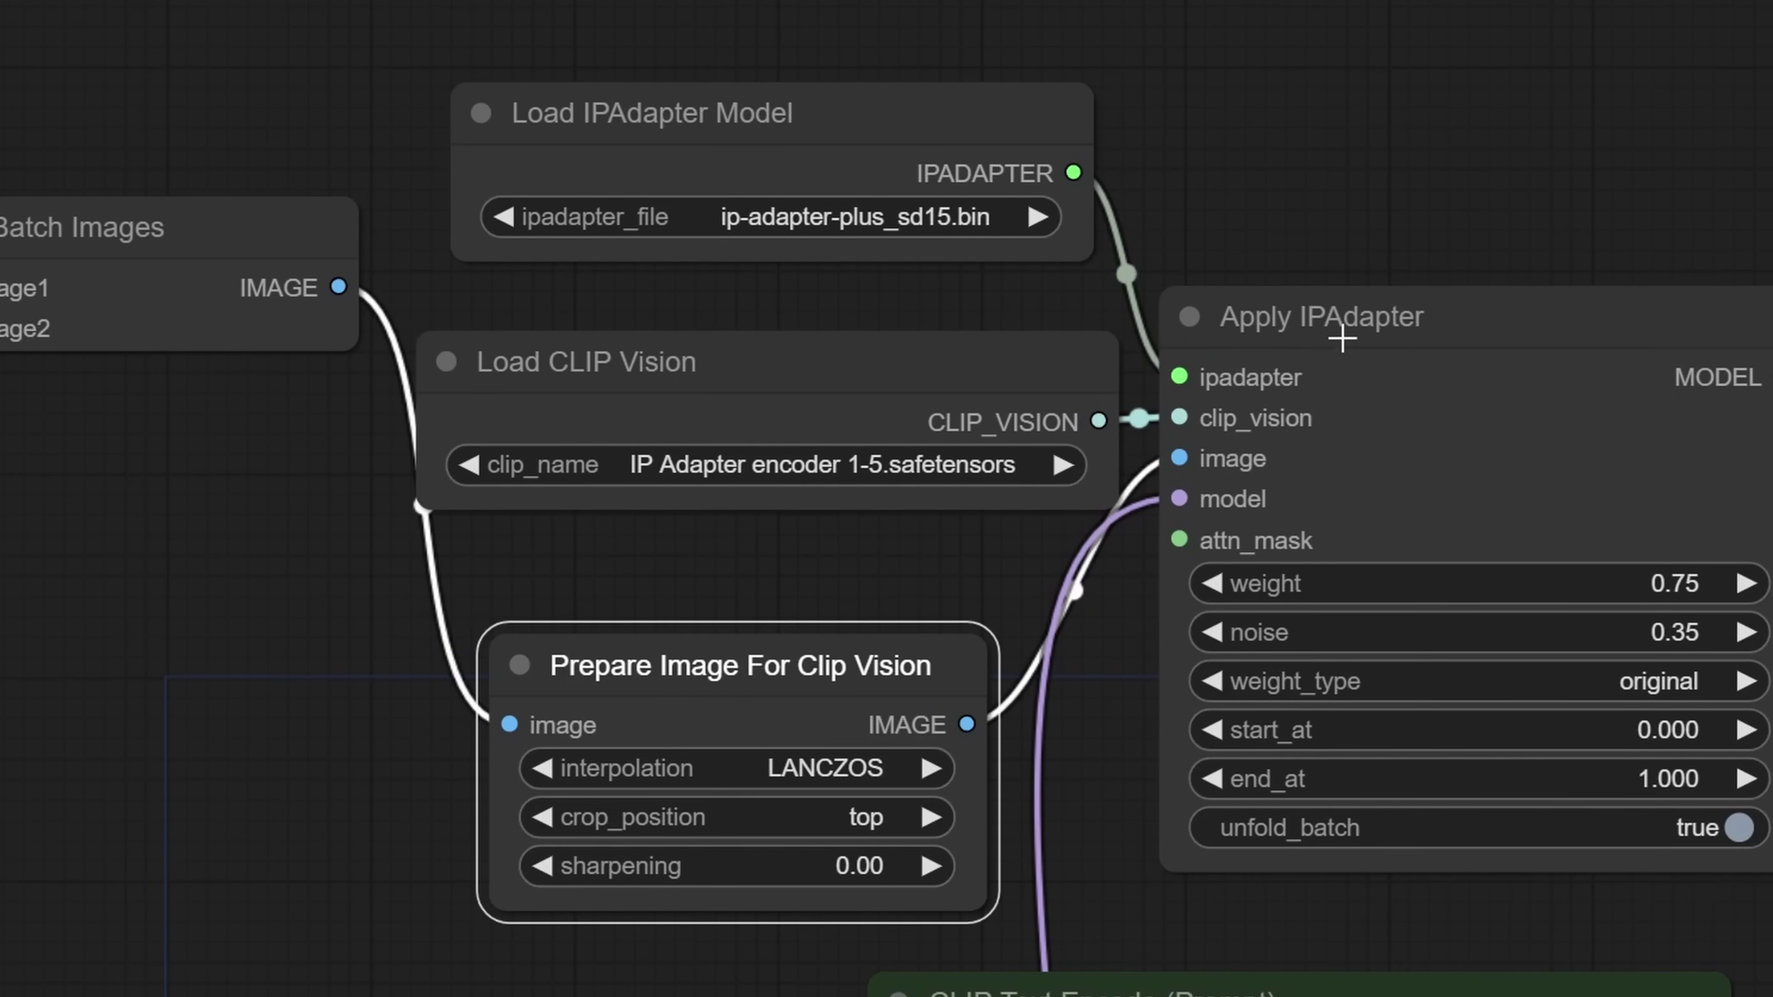
left_click_drag(1473, 325, 1494, 324)
left_click_drag(889, 143, 904, 128)
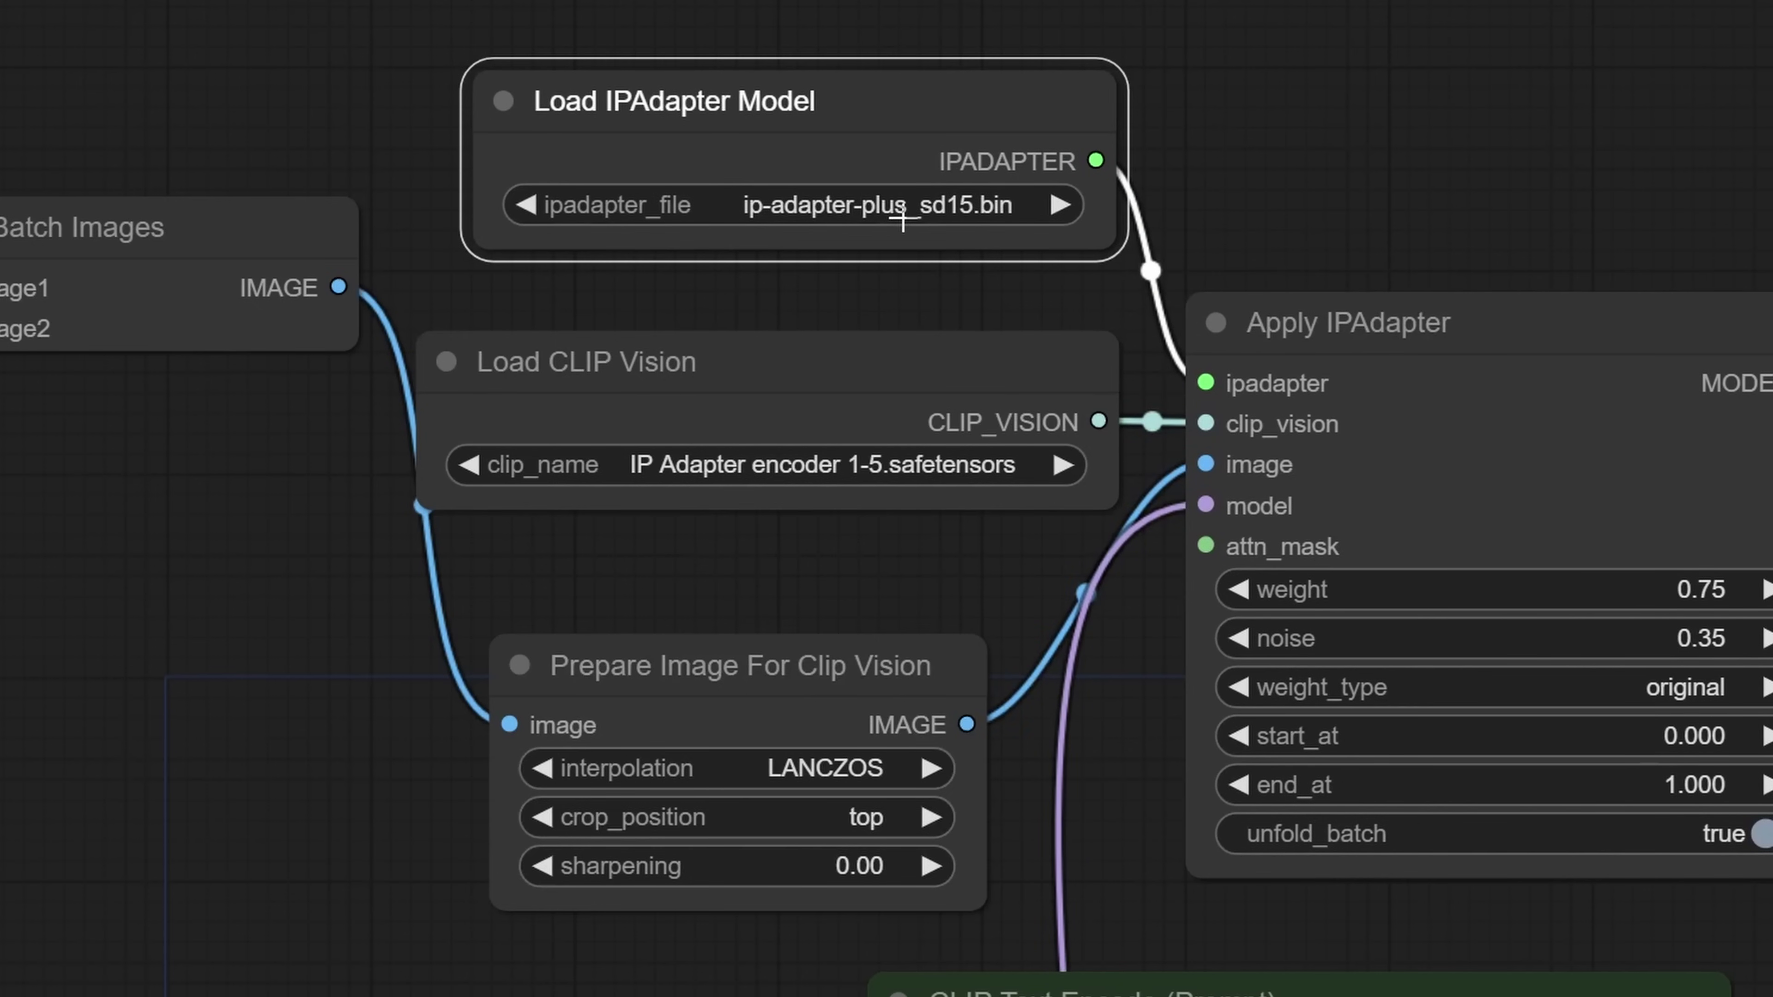
left_click_drag(776, 370, 778, 358)
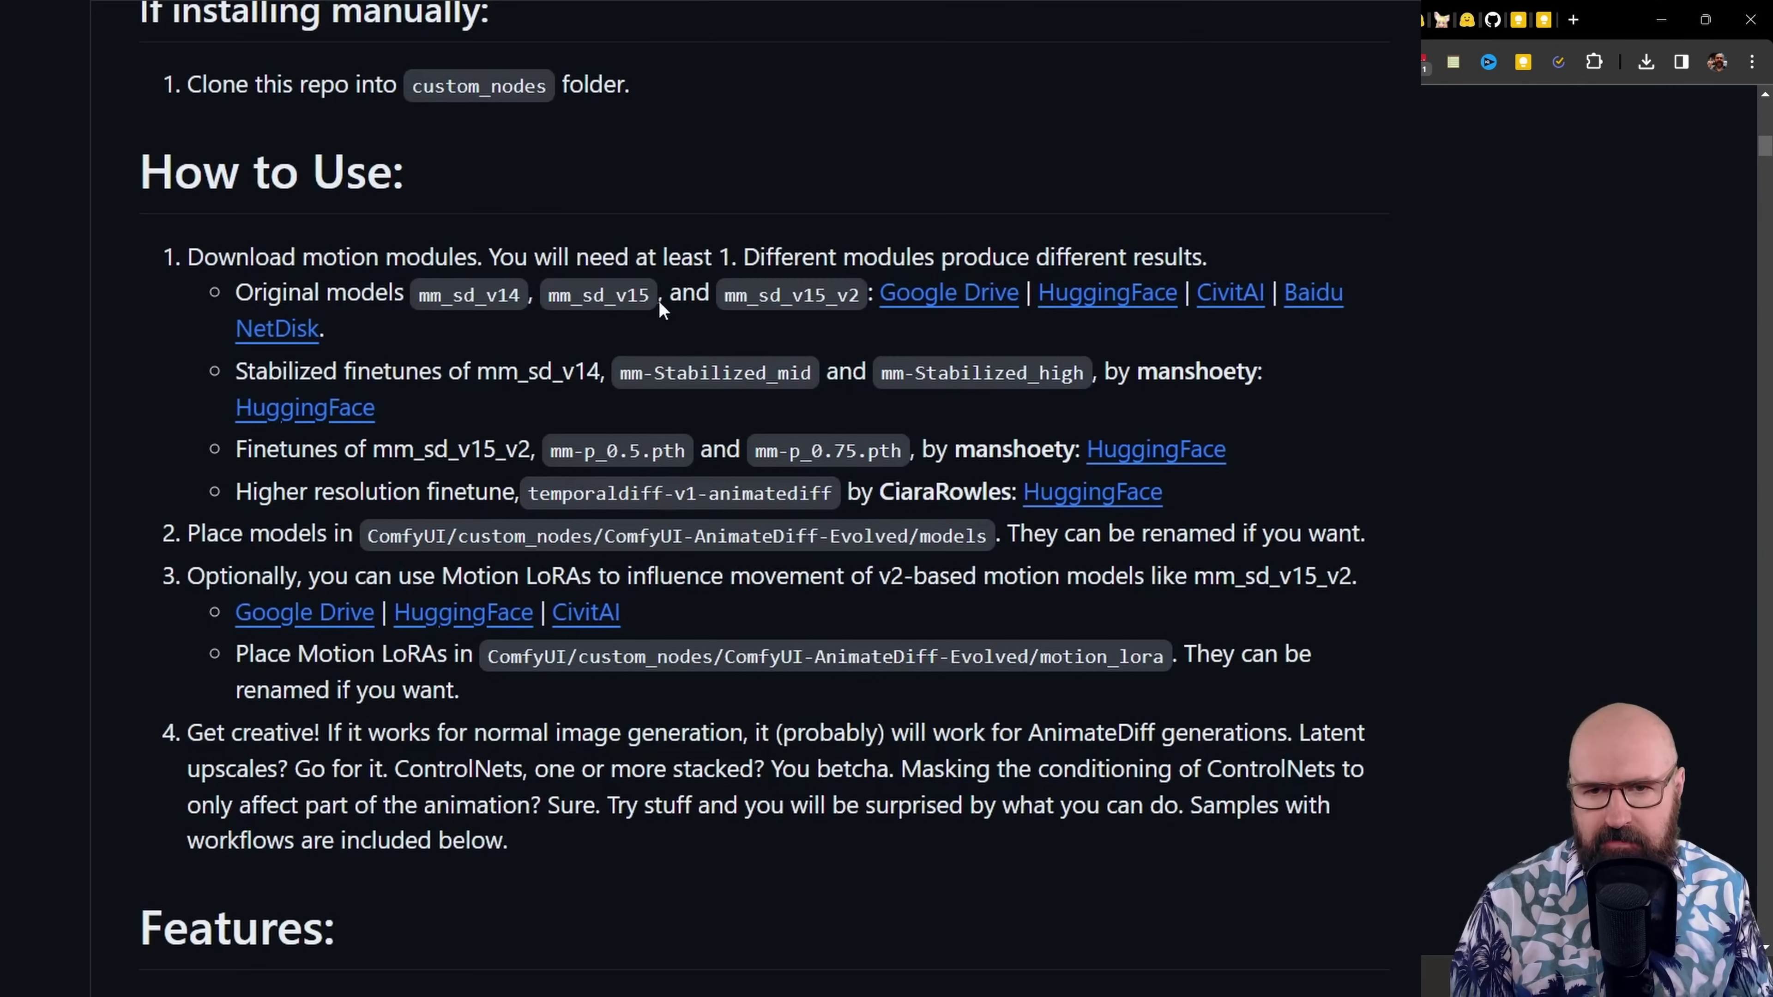
- Highlight mm_sd_v15_v2 in the README and follow its Google Drive link
left_click_drag(860, 301, 838, 301)
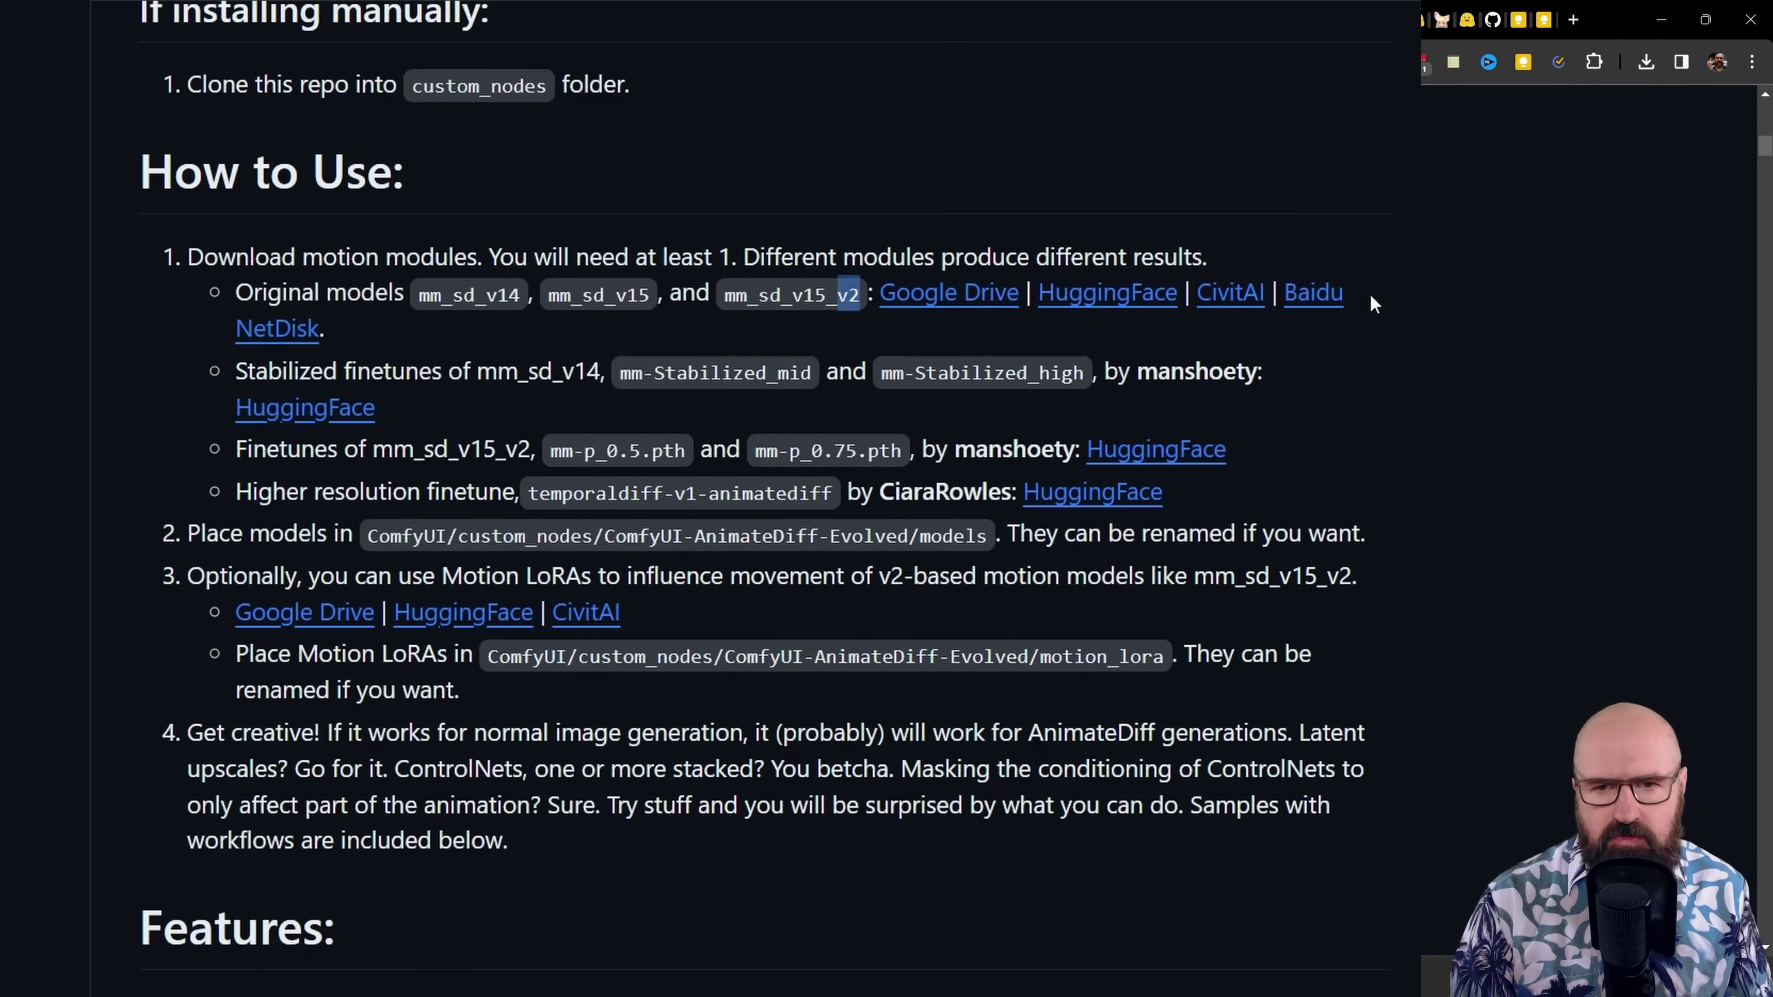
left_click(972, 303)
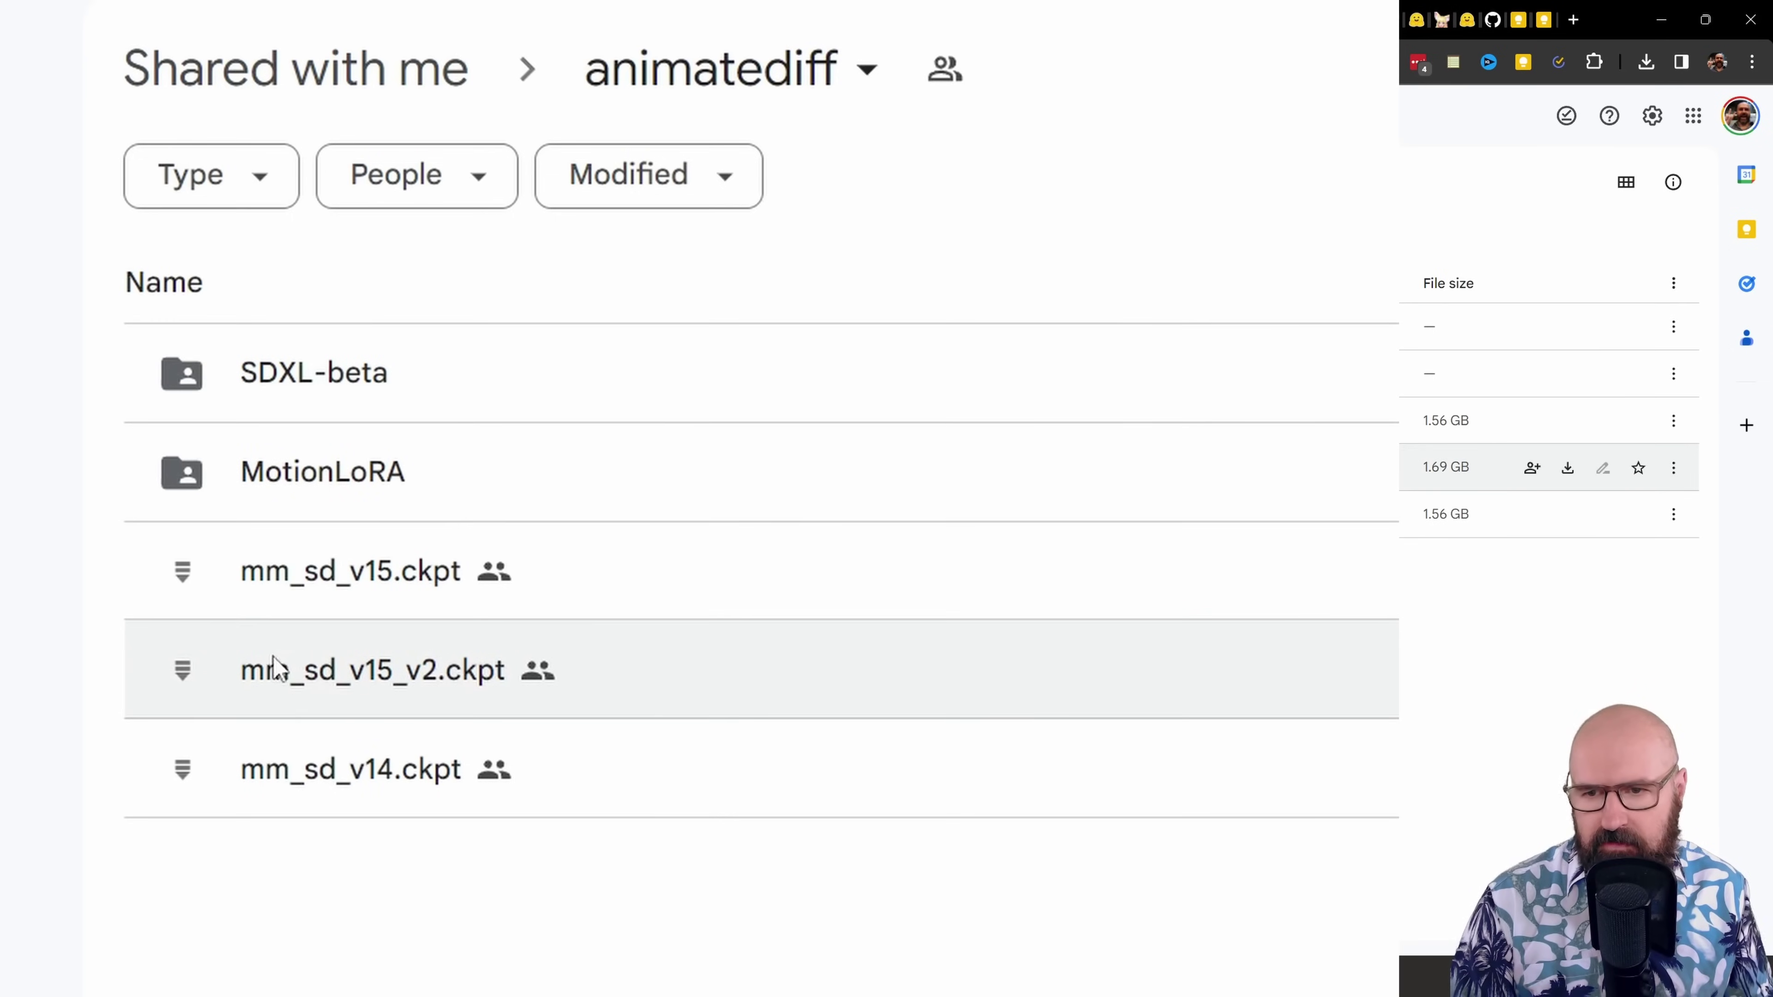
- Select mm_sd_v15_v2.ckpt in the shared animatediff Drive folder
left_click(286, 672)
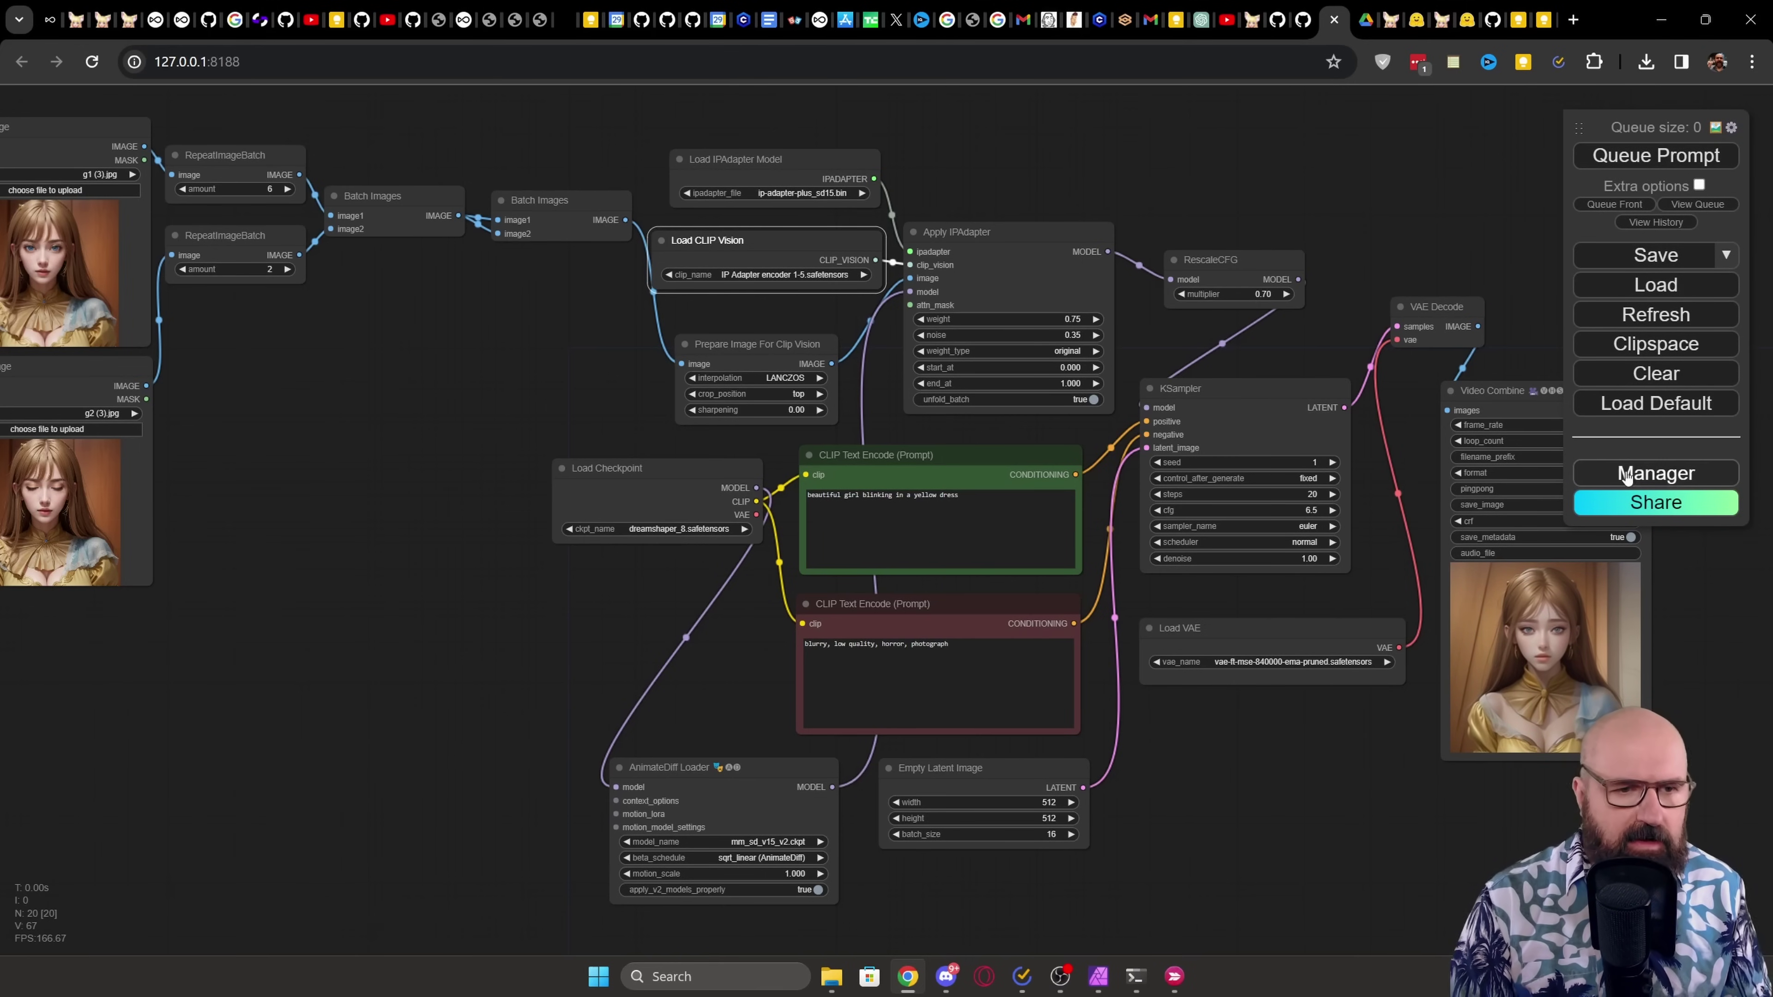
- Run Update All from the ComfyUI Manager to update ComfyUI and every custom node
left_click(1665, 476)
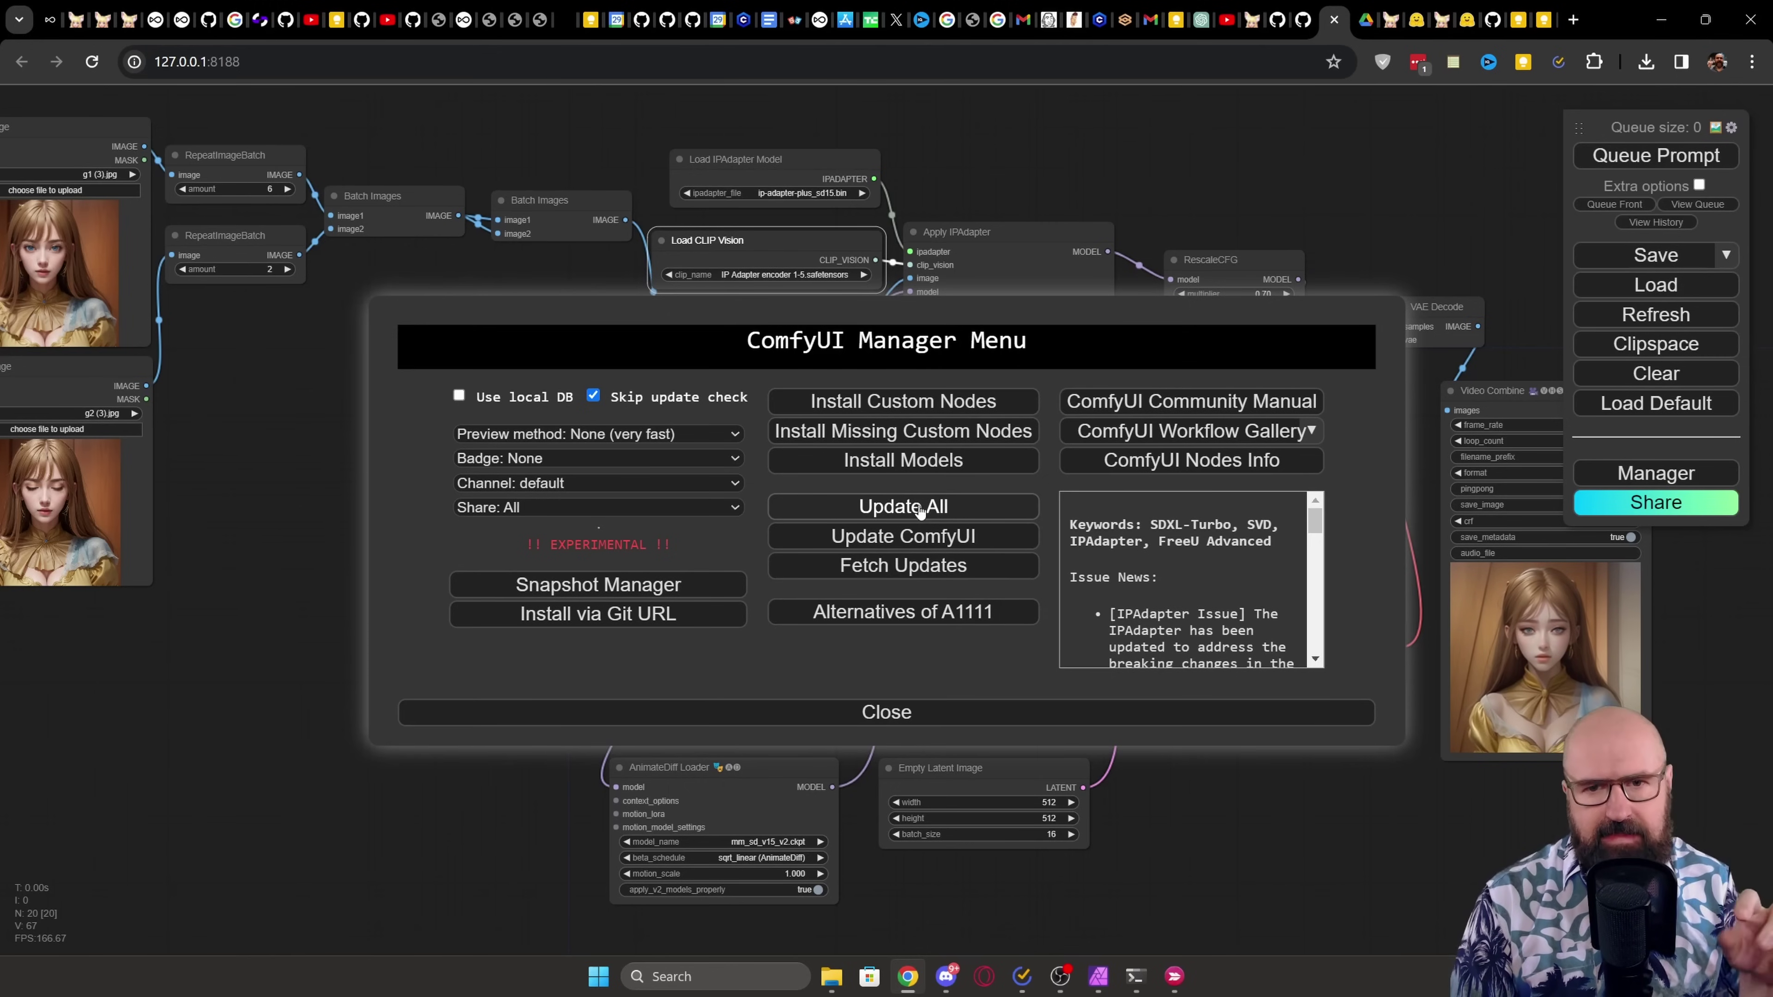
left_click(920, 509)
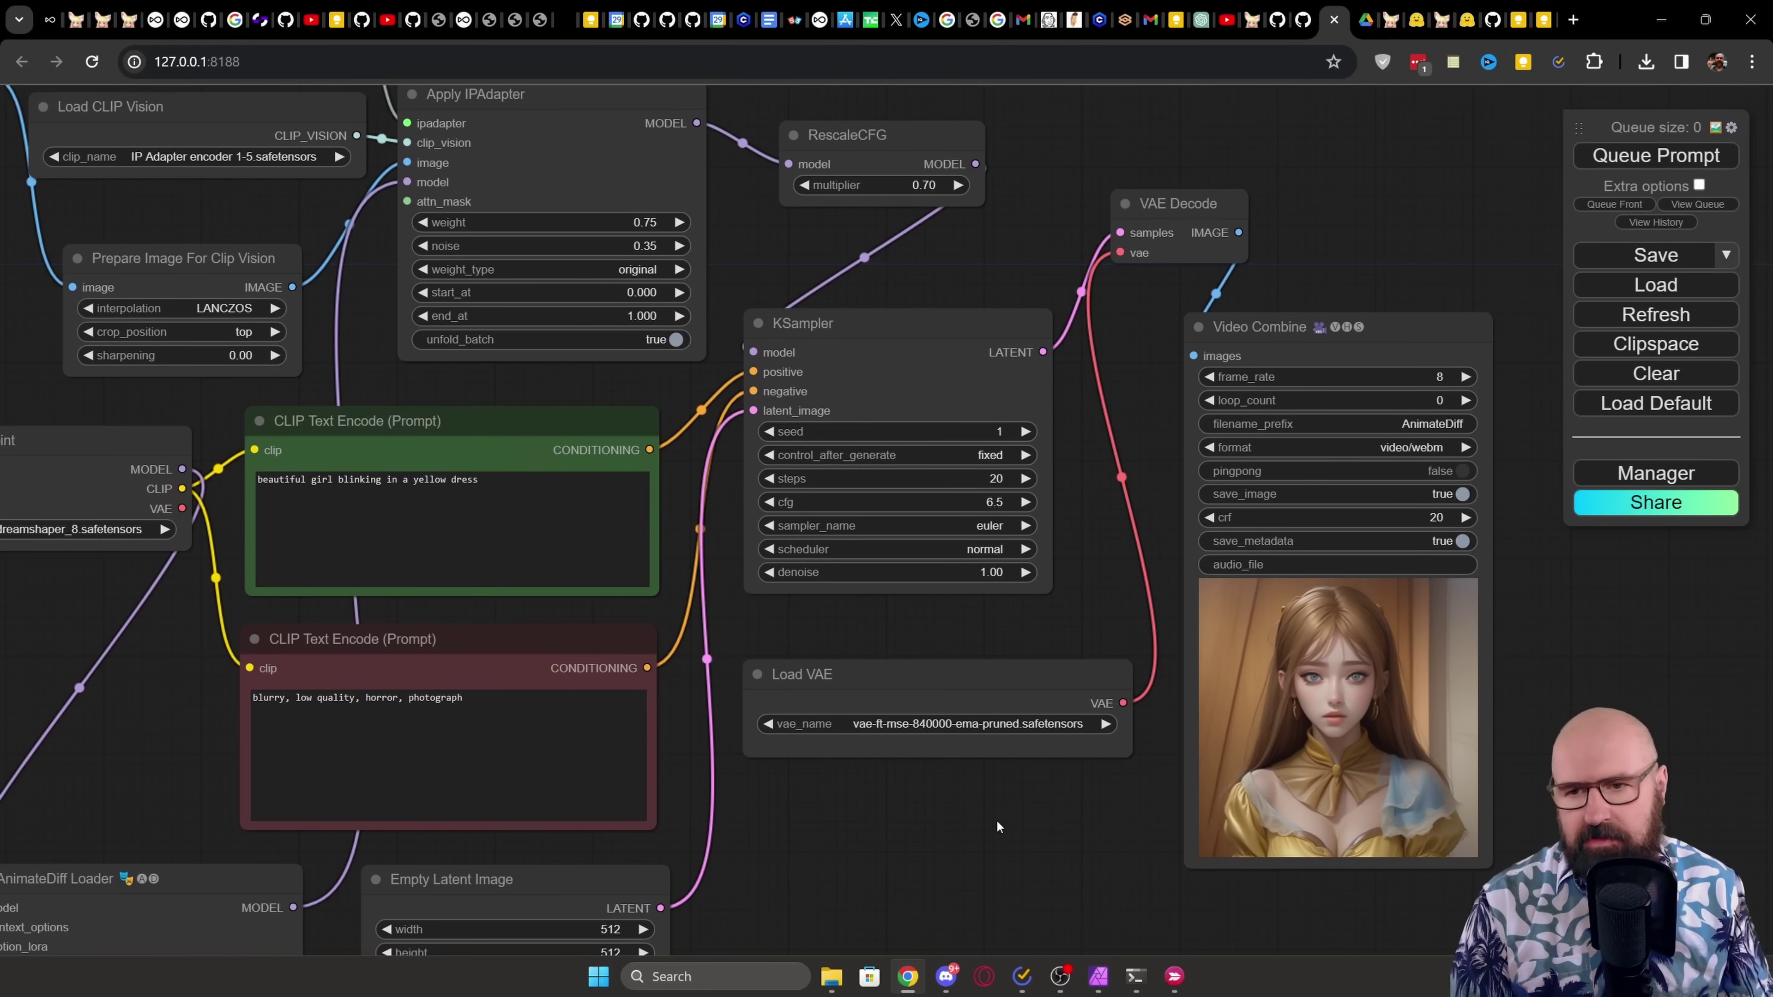
- Shift the positive and negative prompts, KSampler, VAE Decode and Video Combine nodes, then view Video Combine's format options
left_click_drag(537, 423, 549, 428)
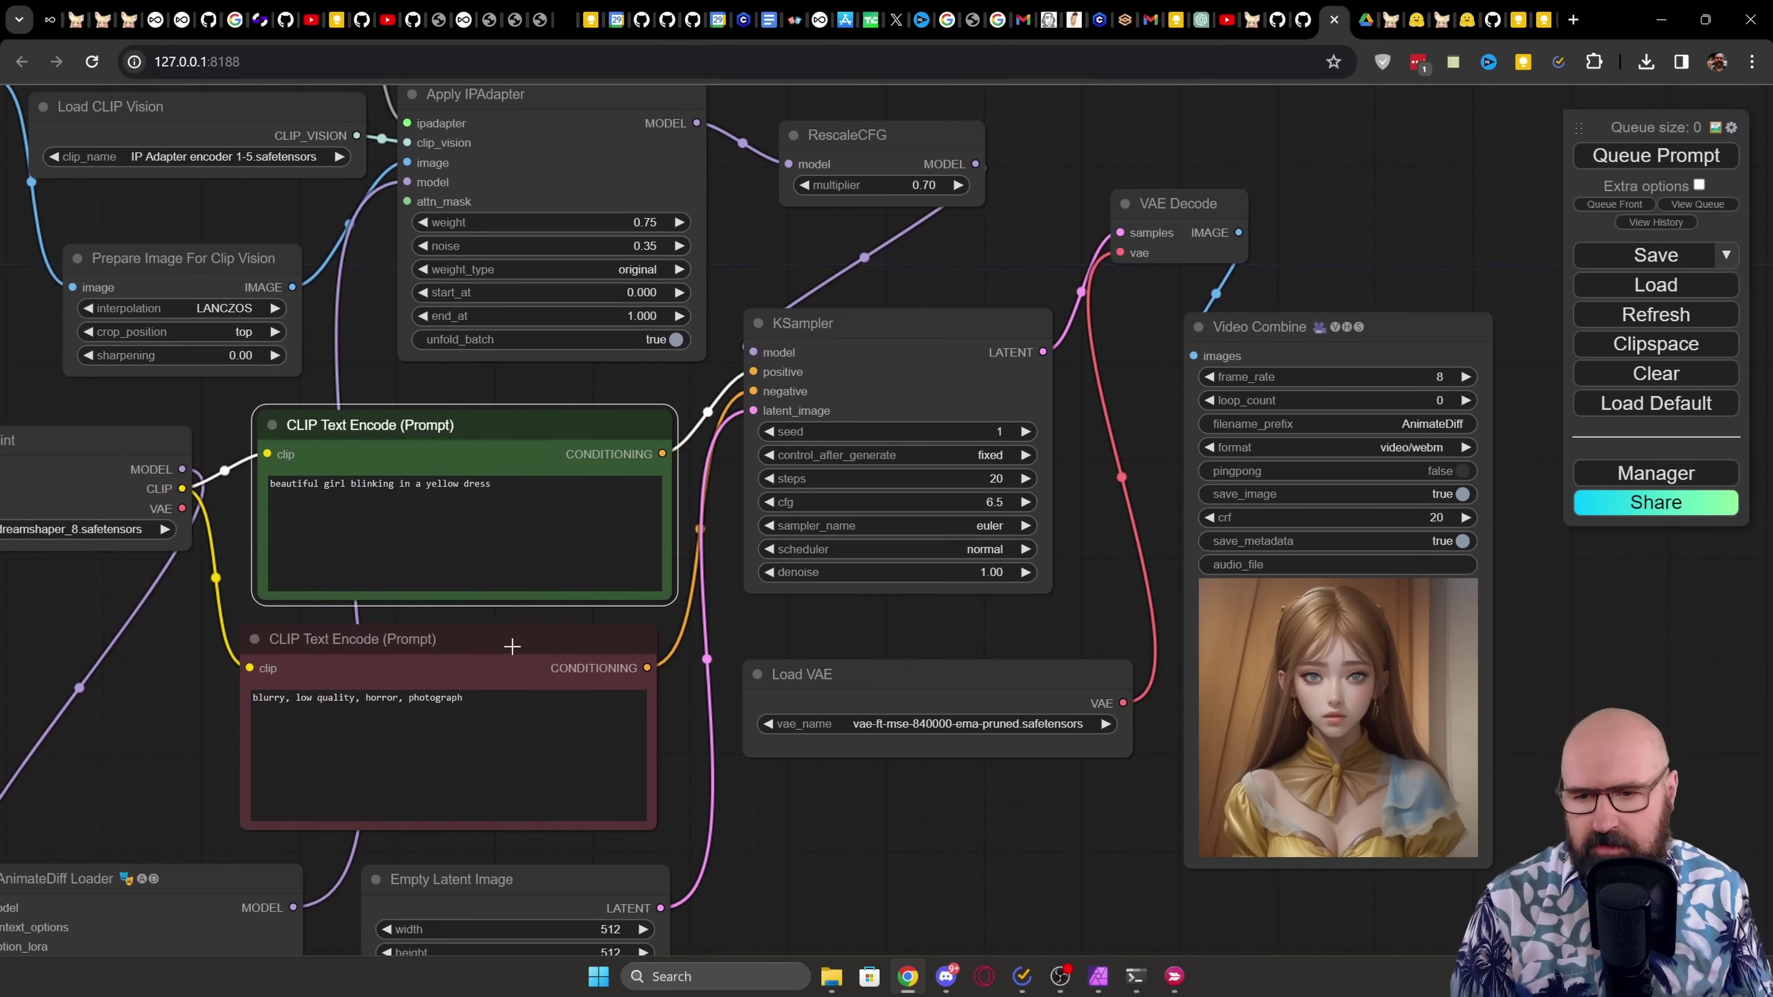
left_click_drag(512, 646, 527, 642)
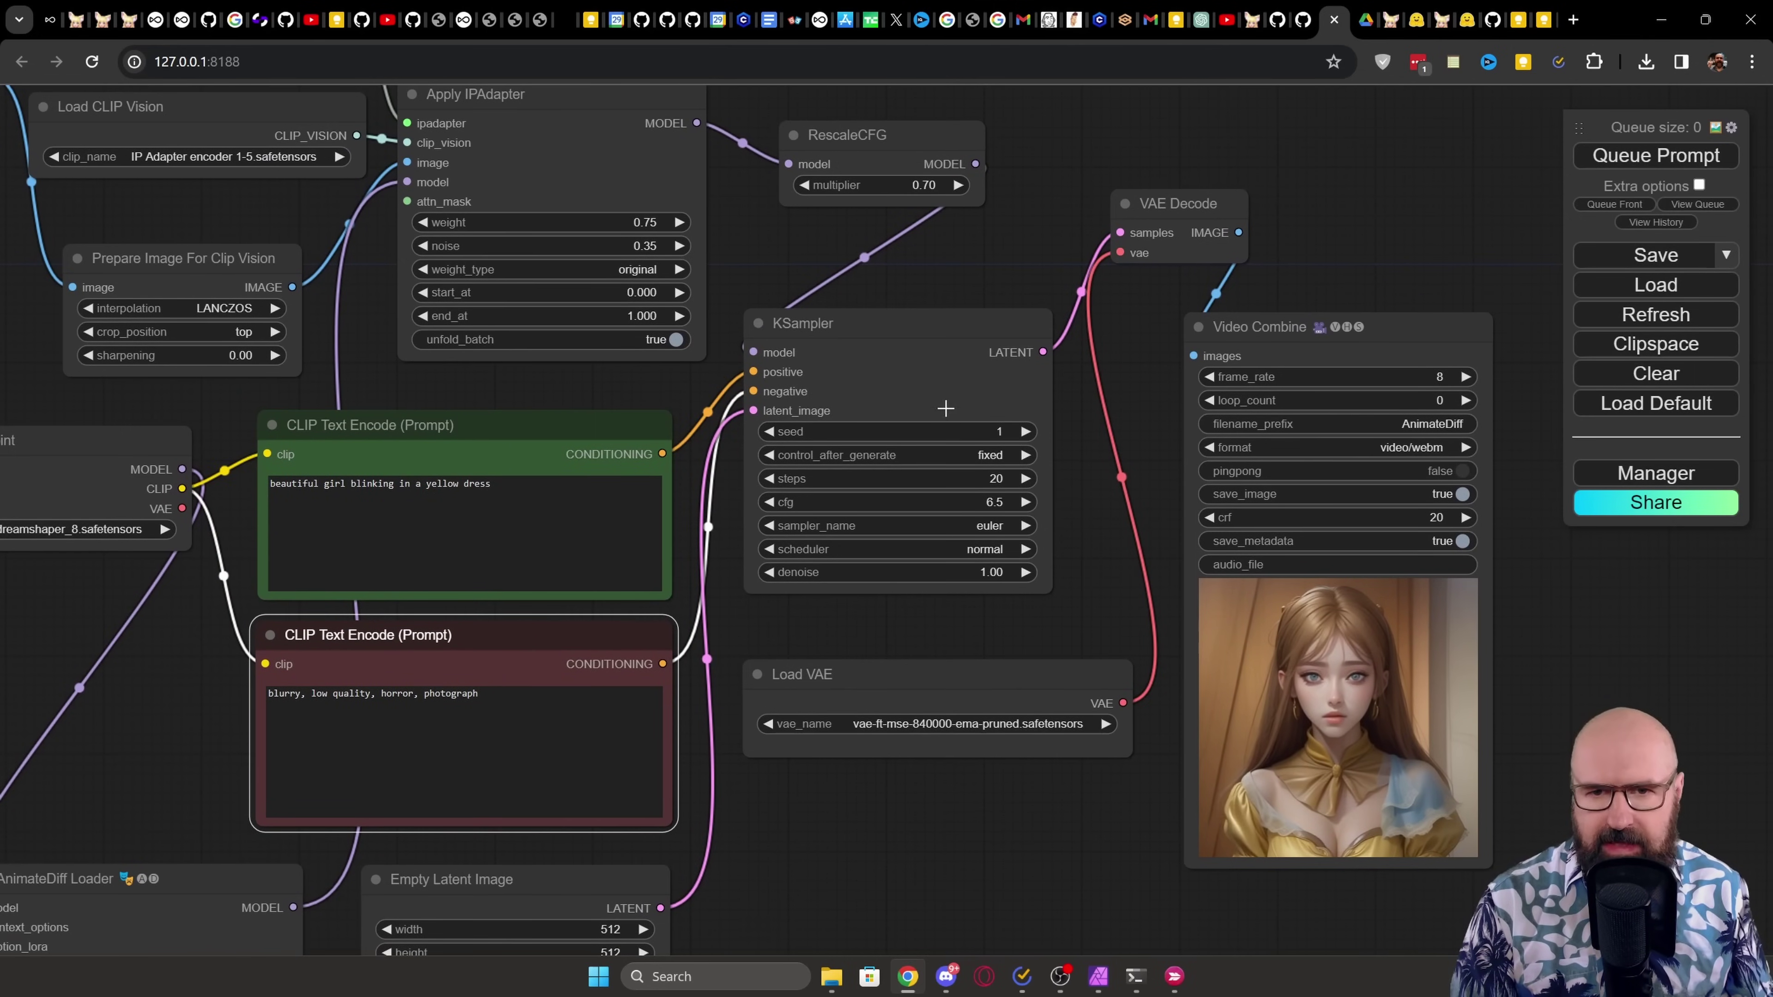
mouse_move(890, 333)
left_mouse_down()
mouse_move(910, 364)
mouse_move(910, 329)
mouse_move(904, 343)
left_mouse_up()
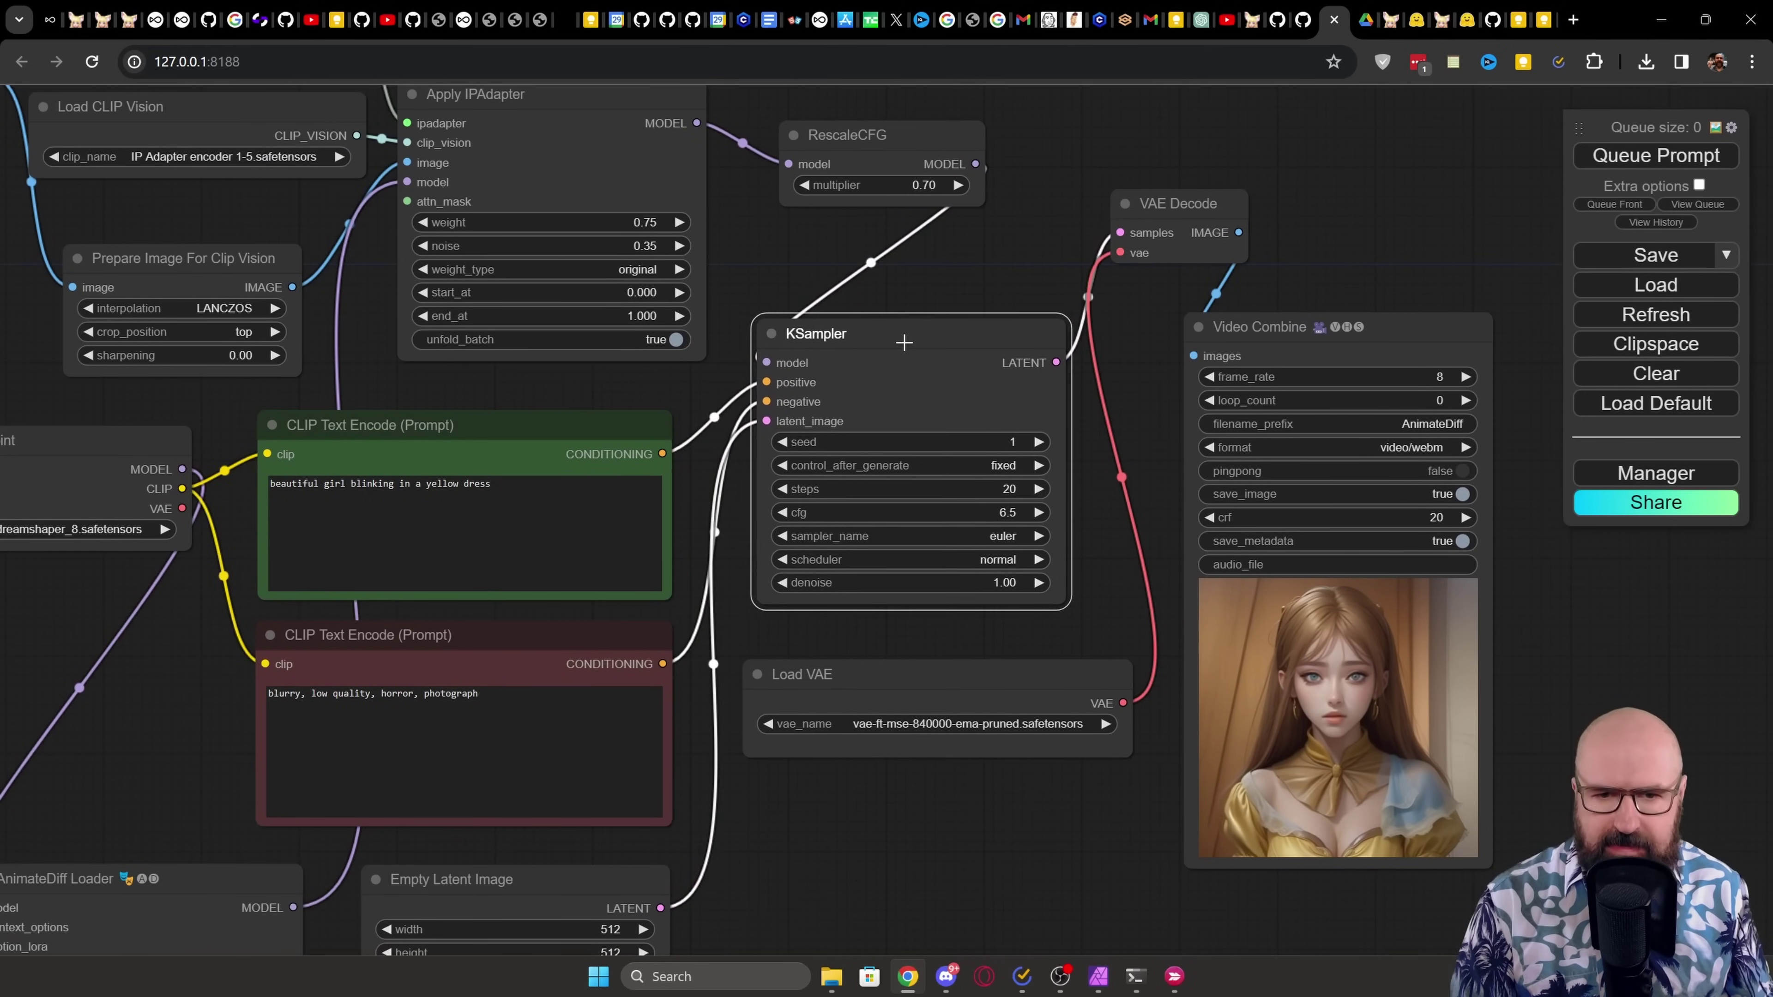
left_click_drag(1192, 202, 1188, 203)
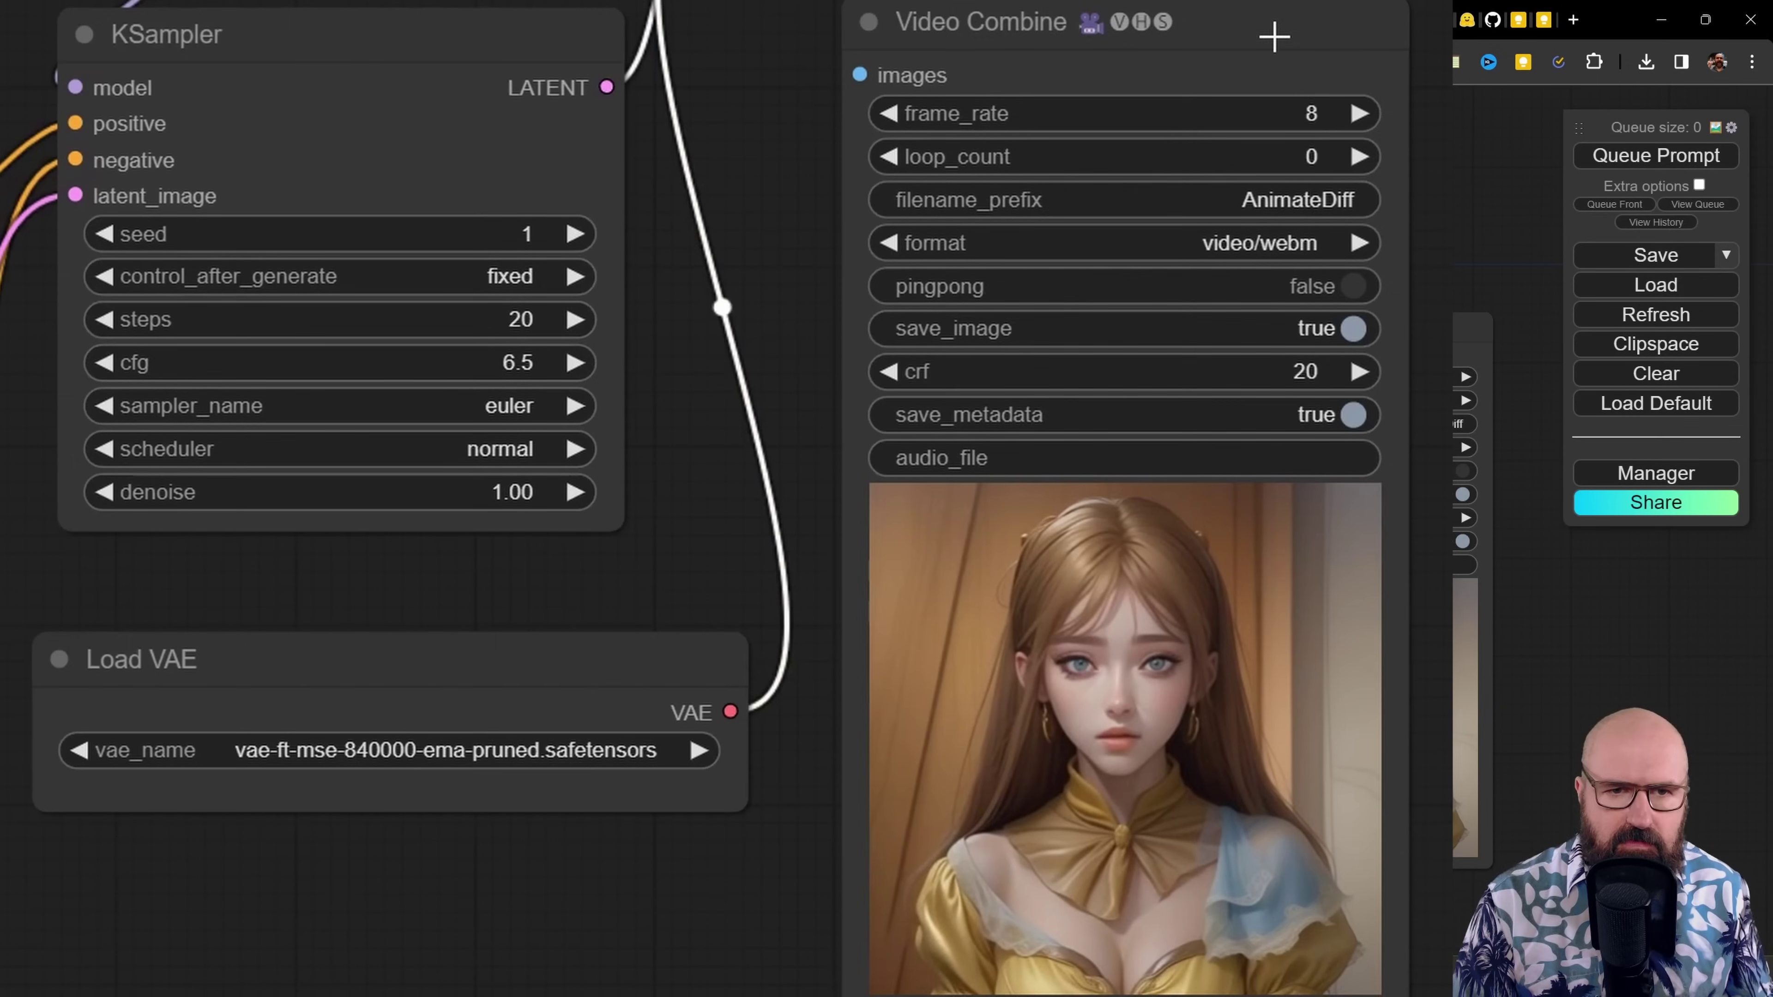
left_click_drag(1274, 36, 1291, 49)
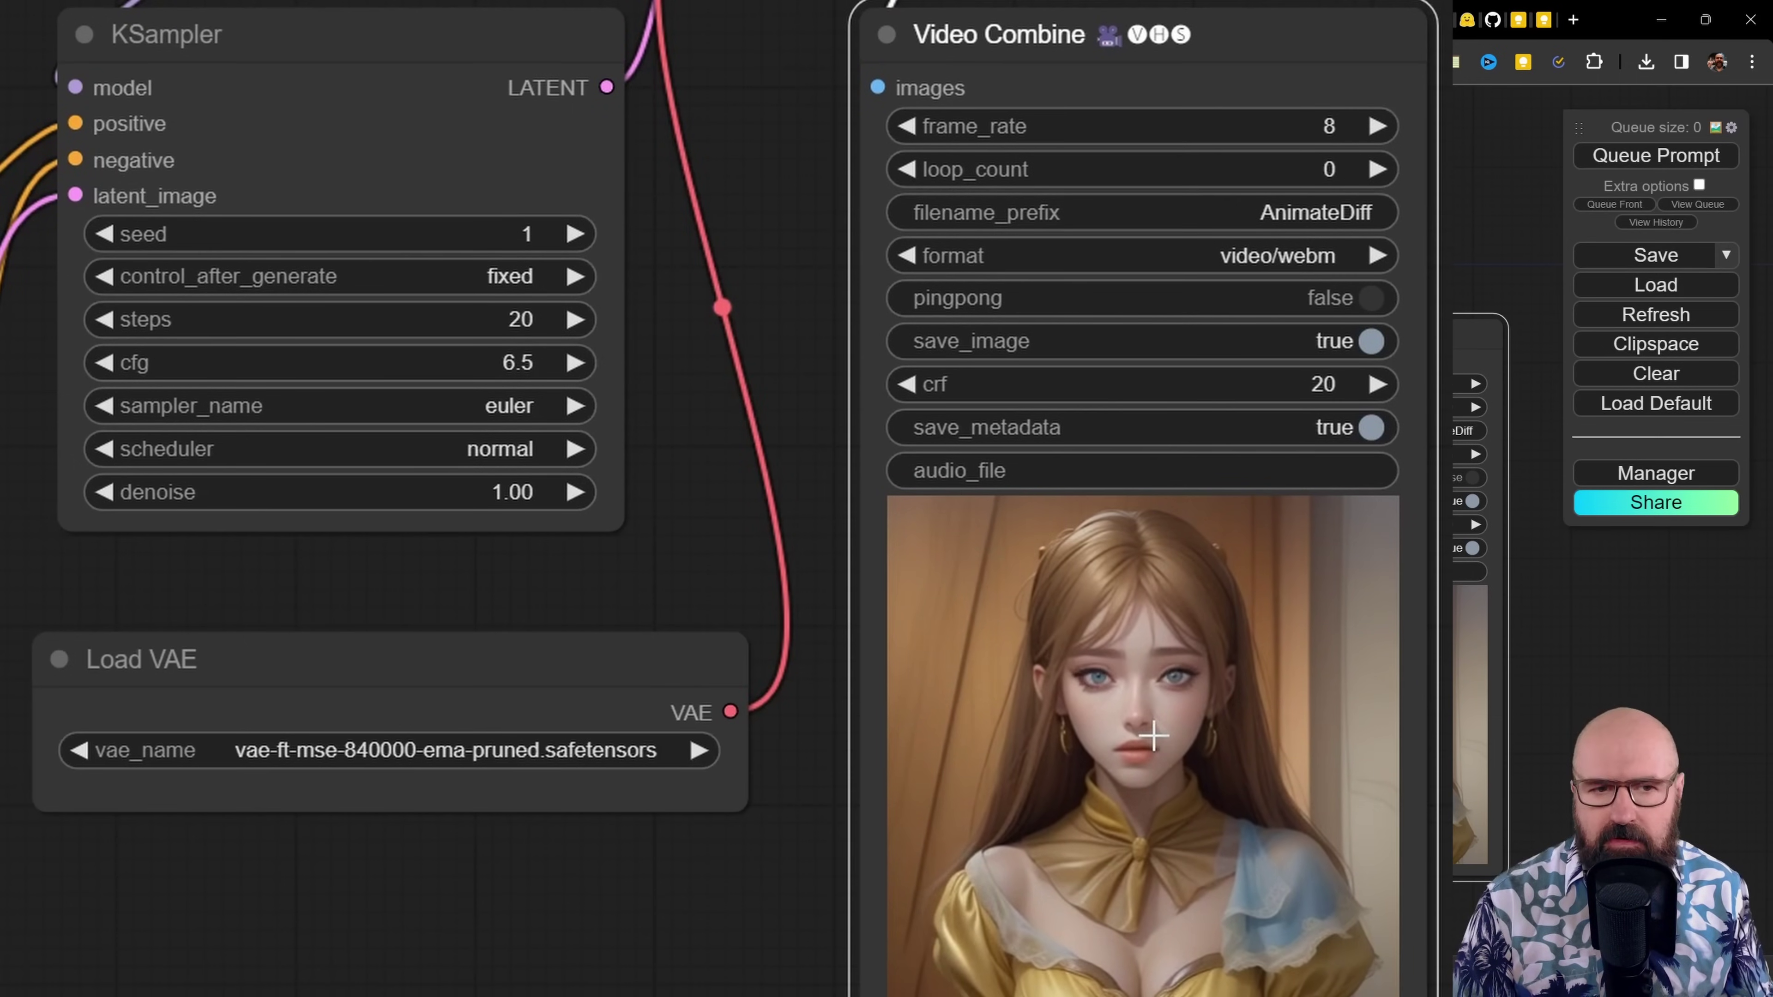
left_click(1286, 262)
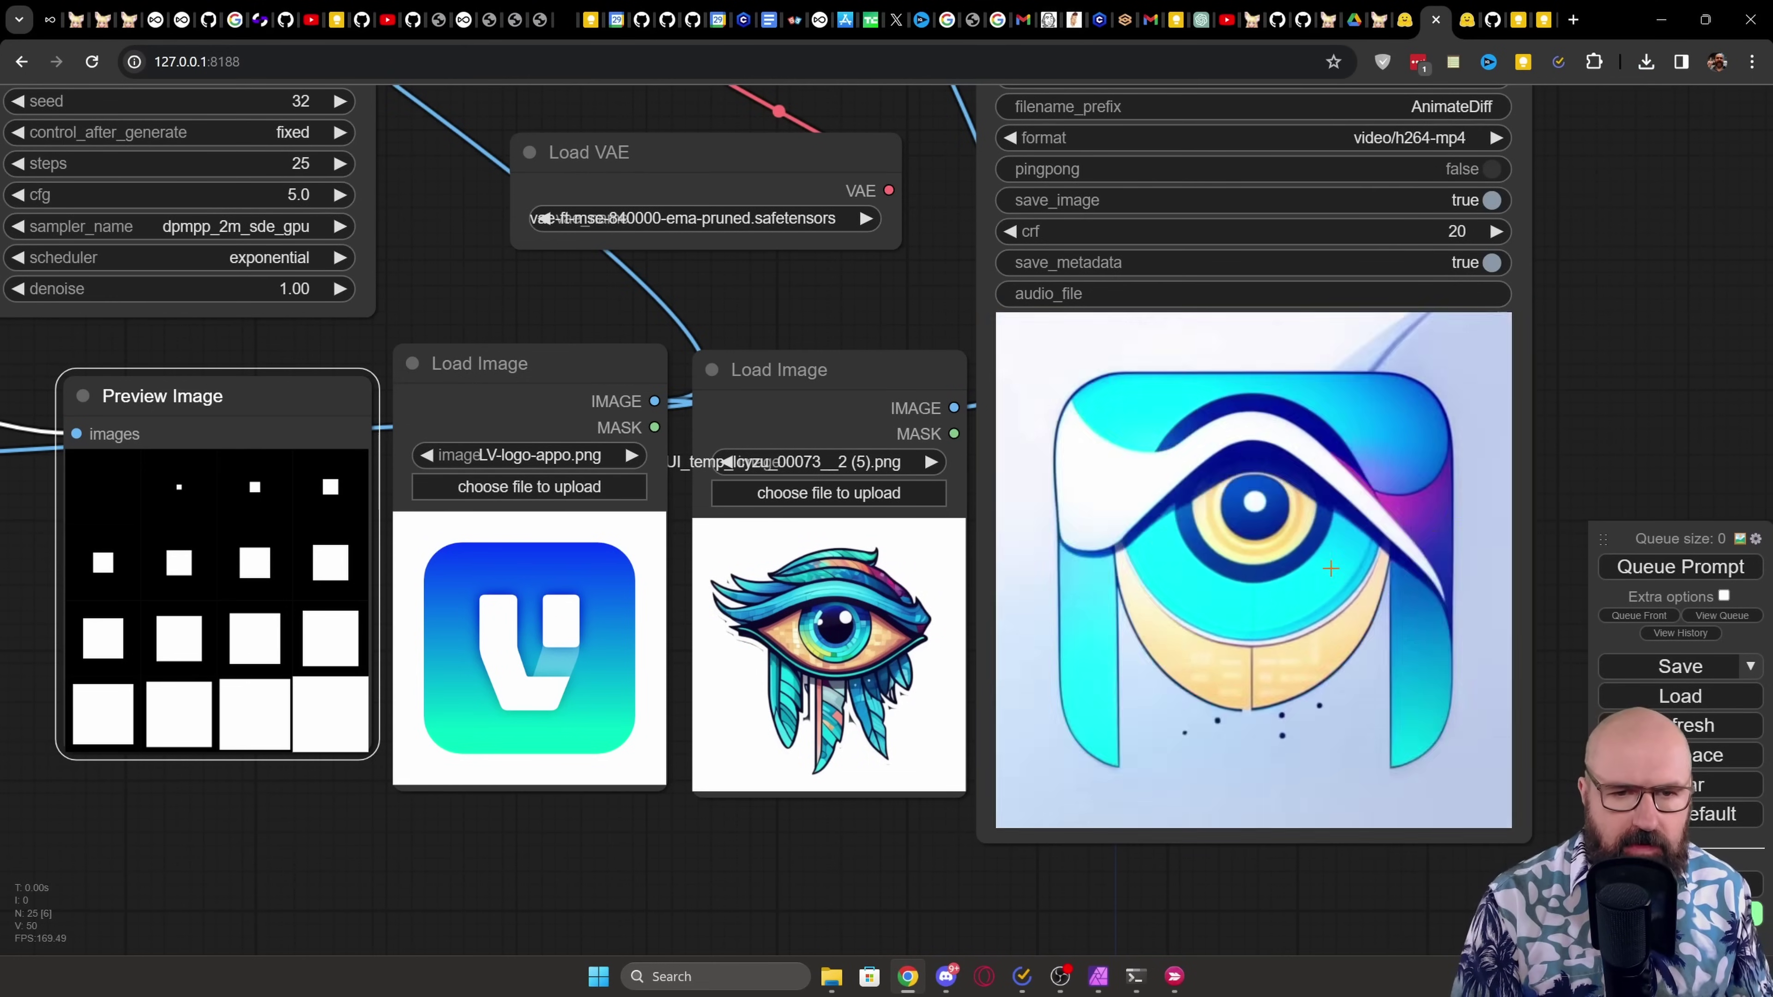
left_click_drag(292, 399, 289, 393)
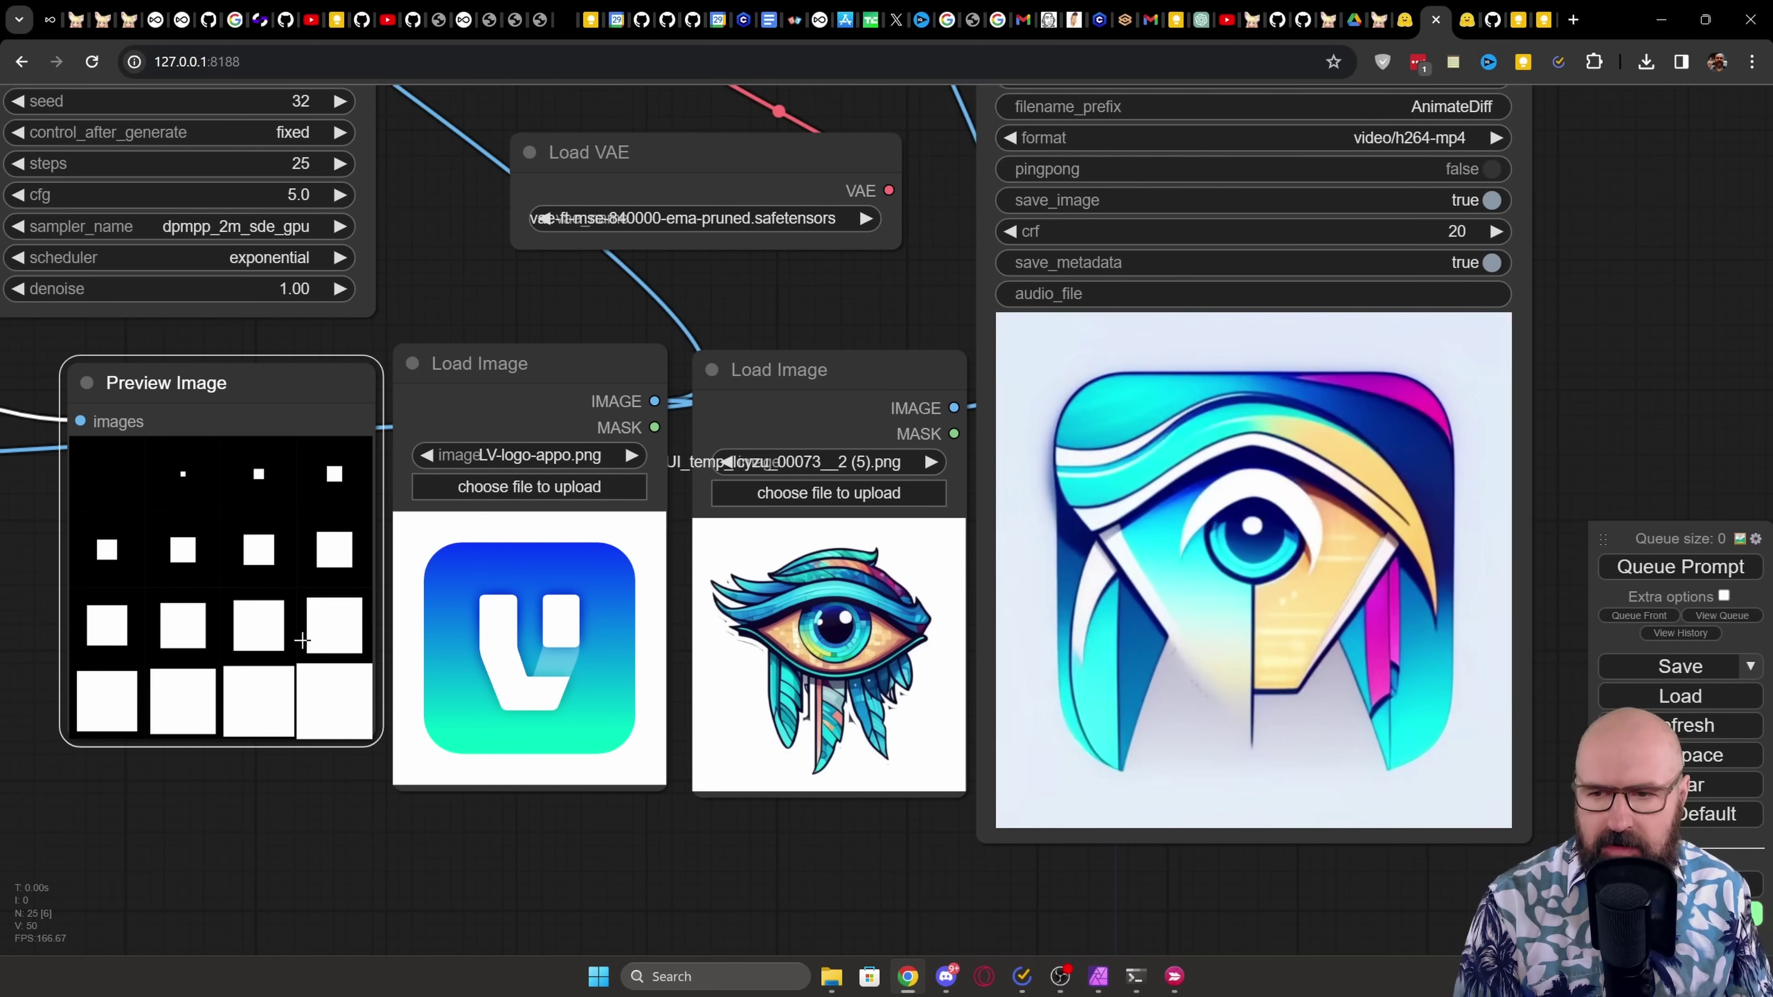
left_click_drag(227, 389, 223, 394)
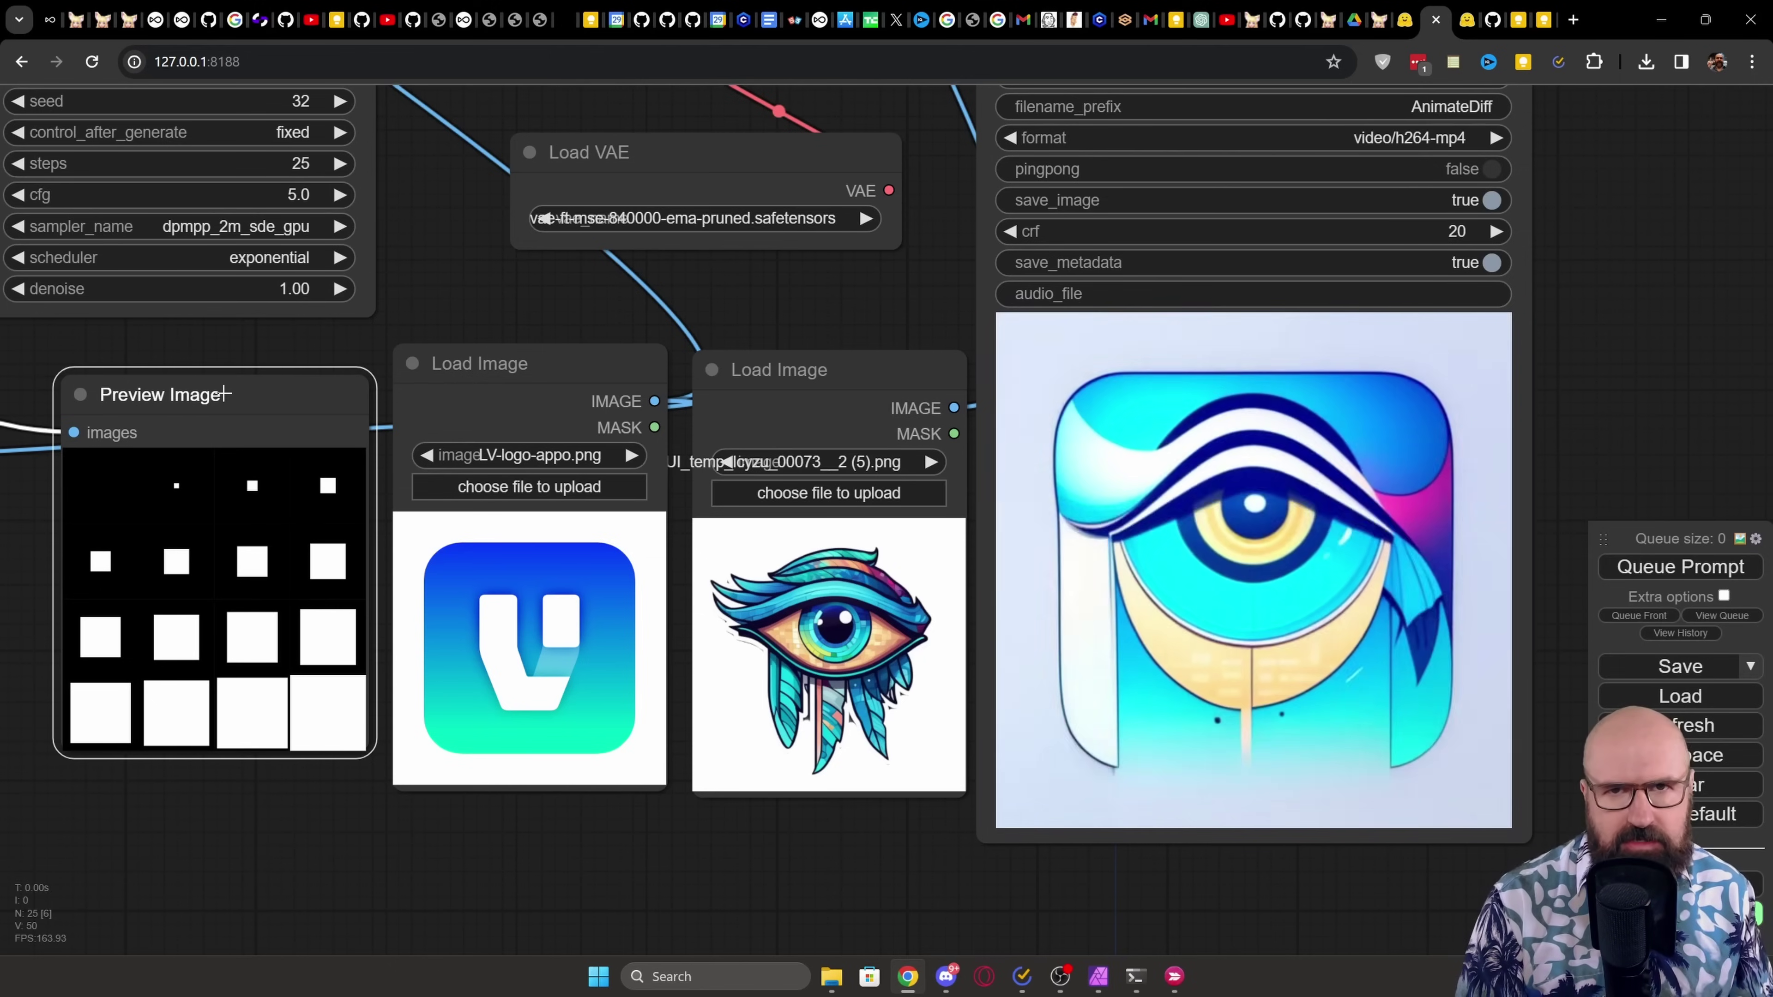
left_click_drag(229, 384, 242, 438)
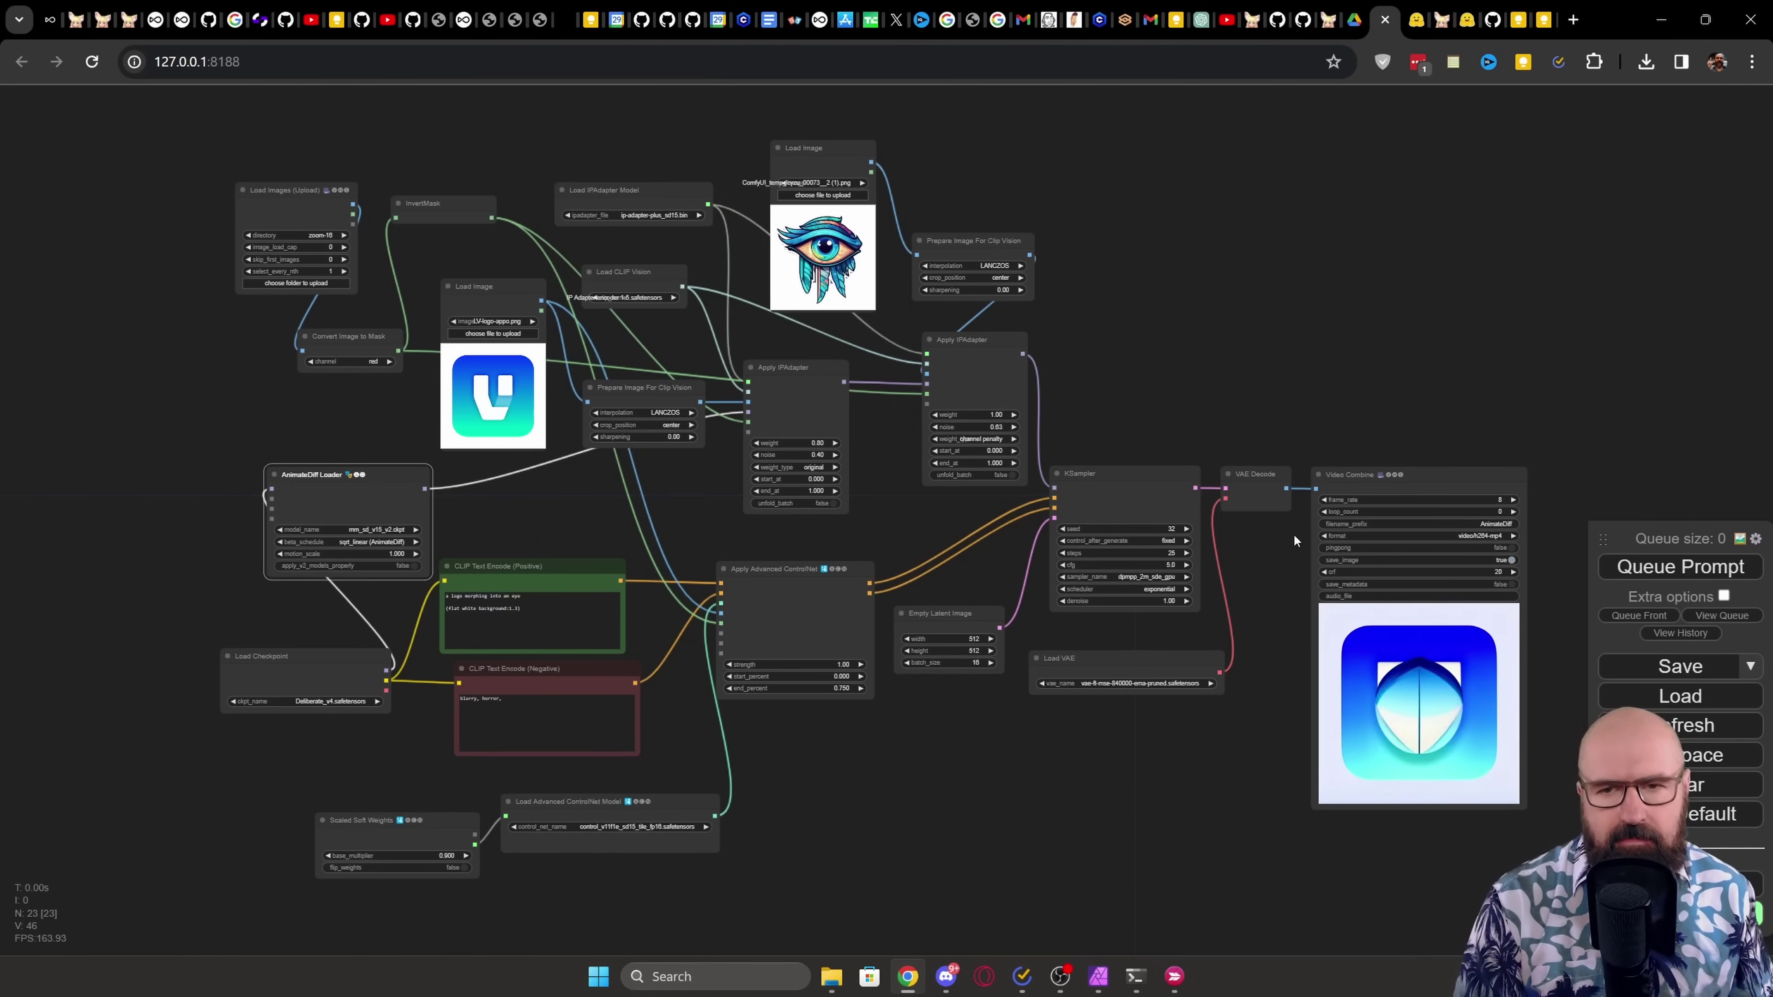
- Nudge the Load Images (Upload) node up and bring forward the zoom-16 mask frames folder
scroll(313, 408, "up", 14)
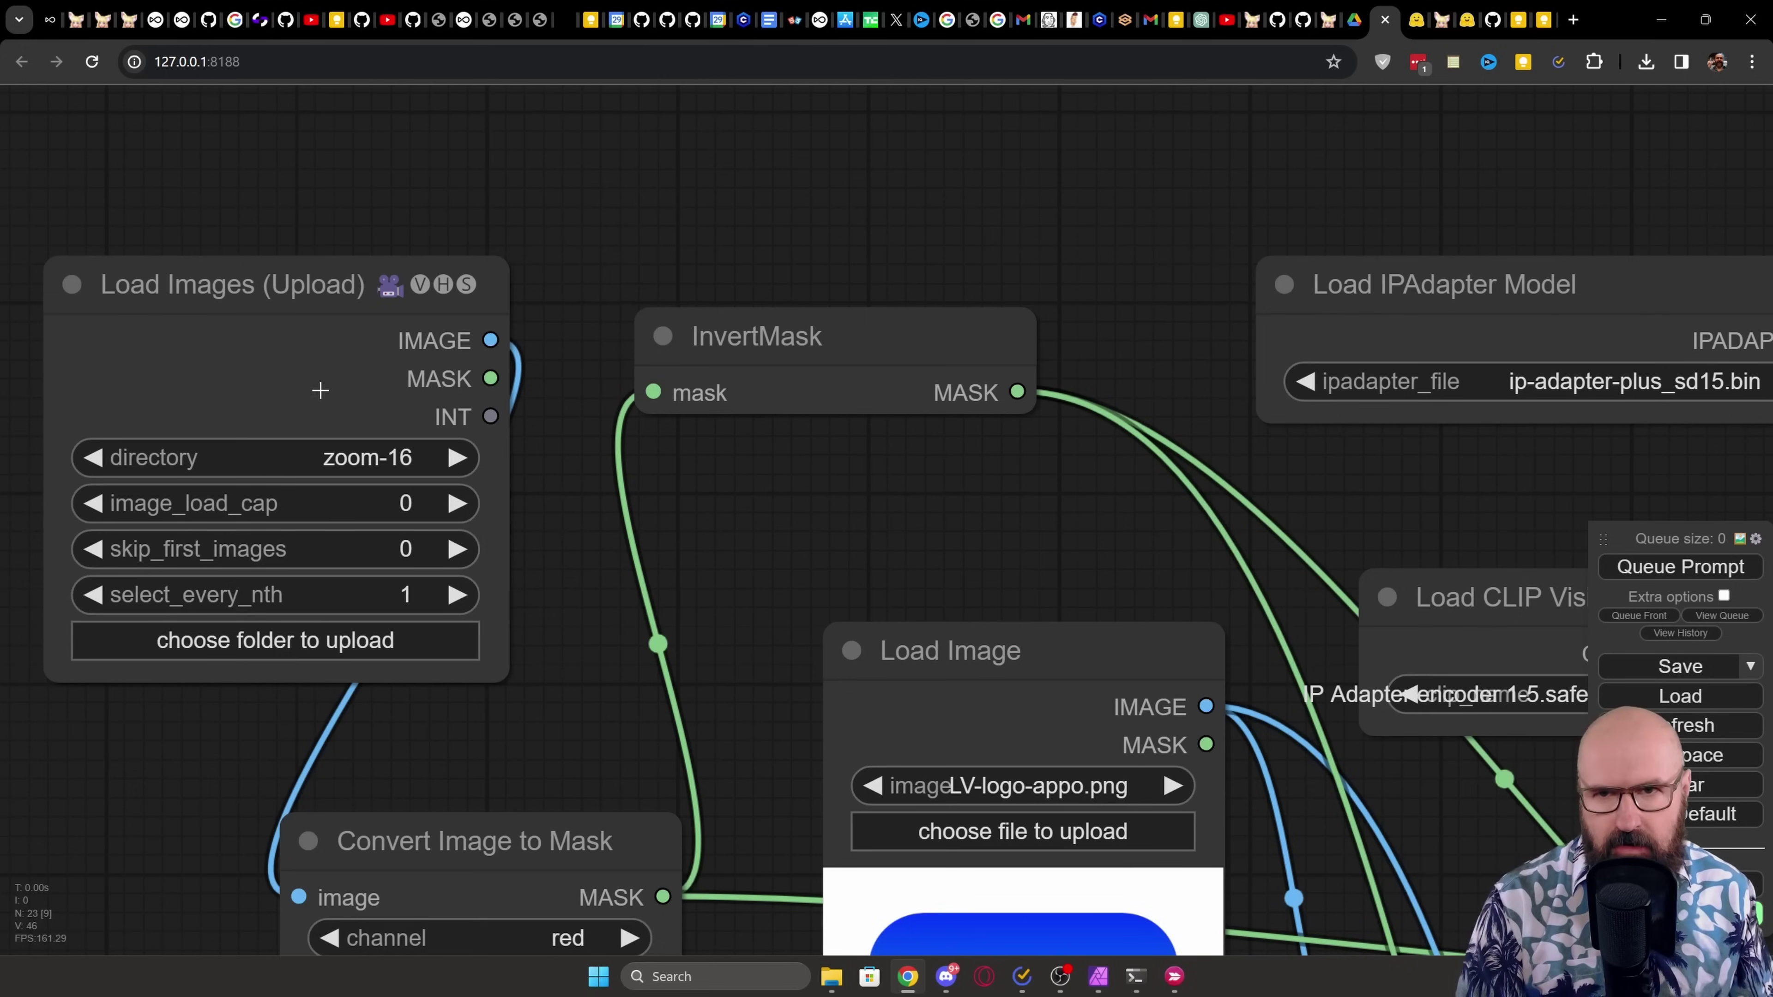
mouse_move(308, 295)
left_mouse_down()
mouse_move(328, 244)
mouse_move(321, 266)
left_mouse_up()
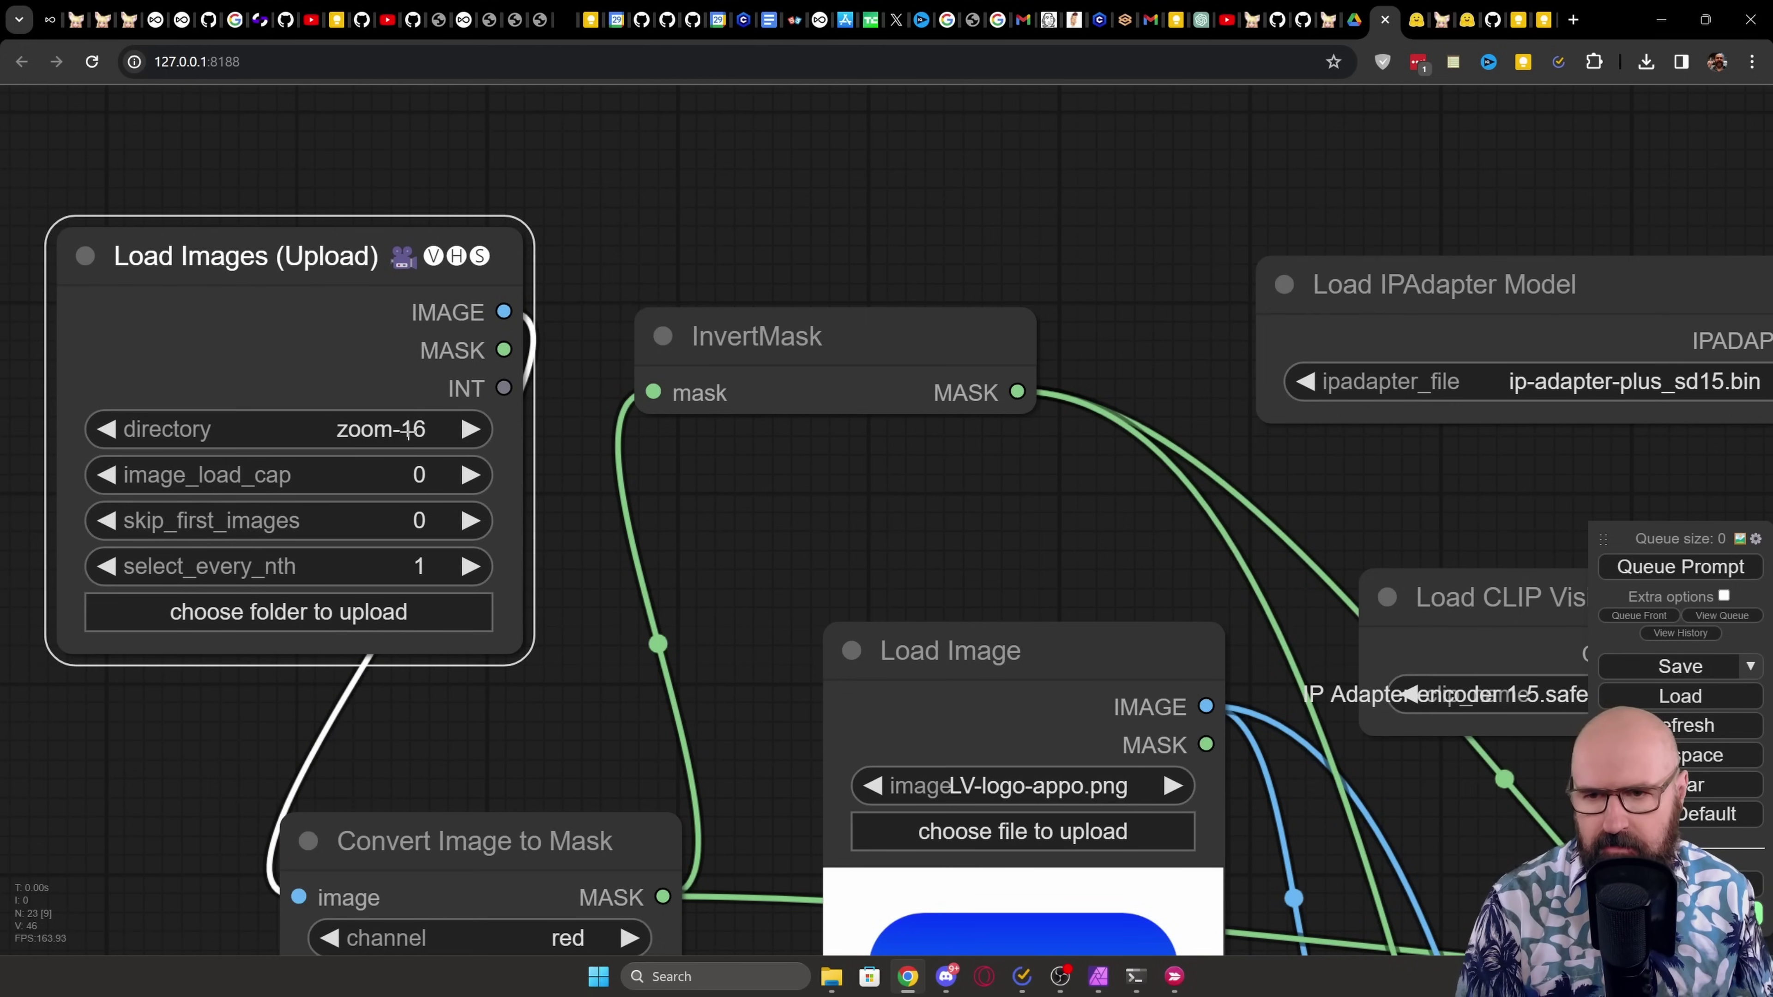
key("alt+Tab")
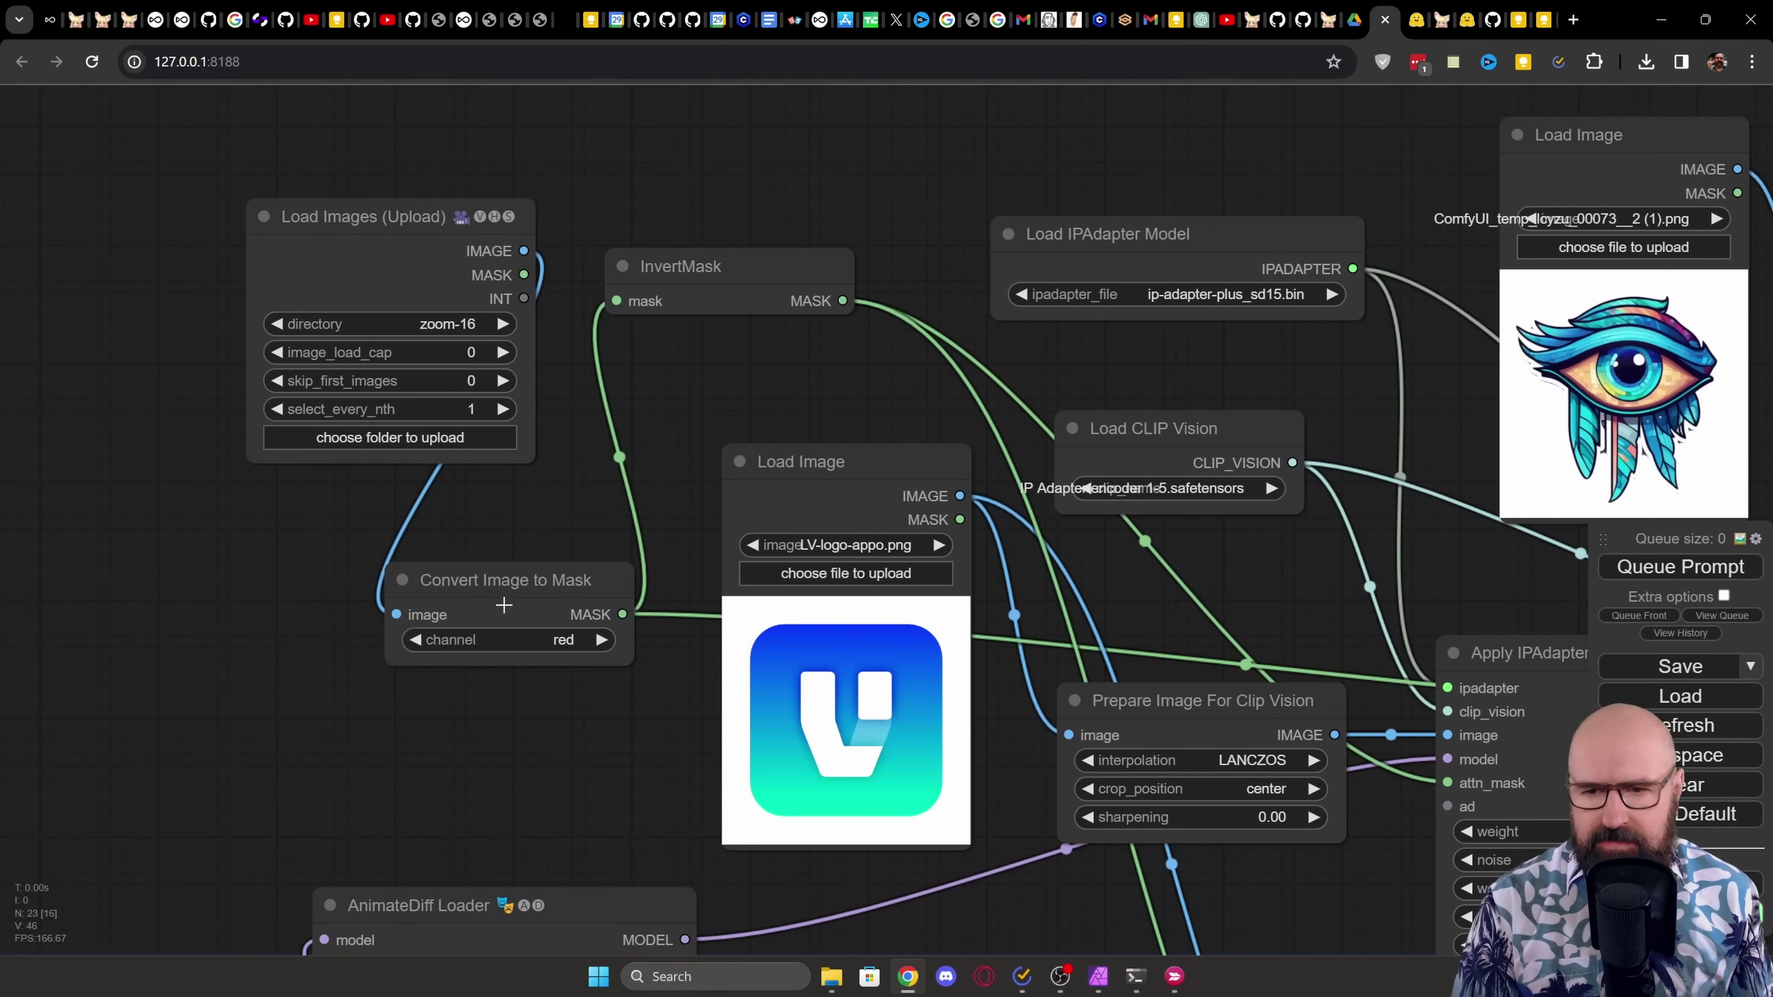
- Reposition the Convert Image to Mask, InvertMask, and logo and eye Load Image nodes
left_click(508, 593)
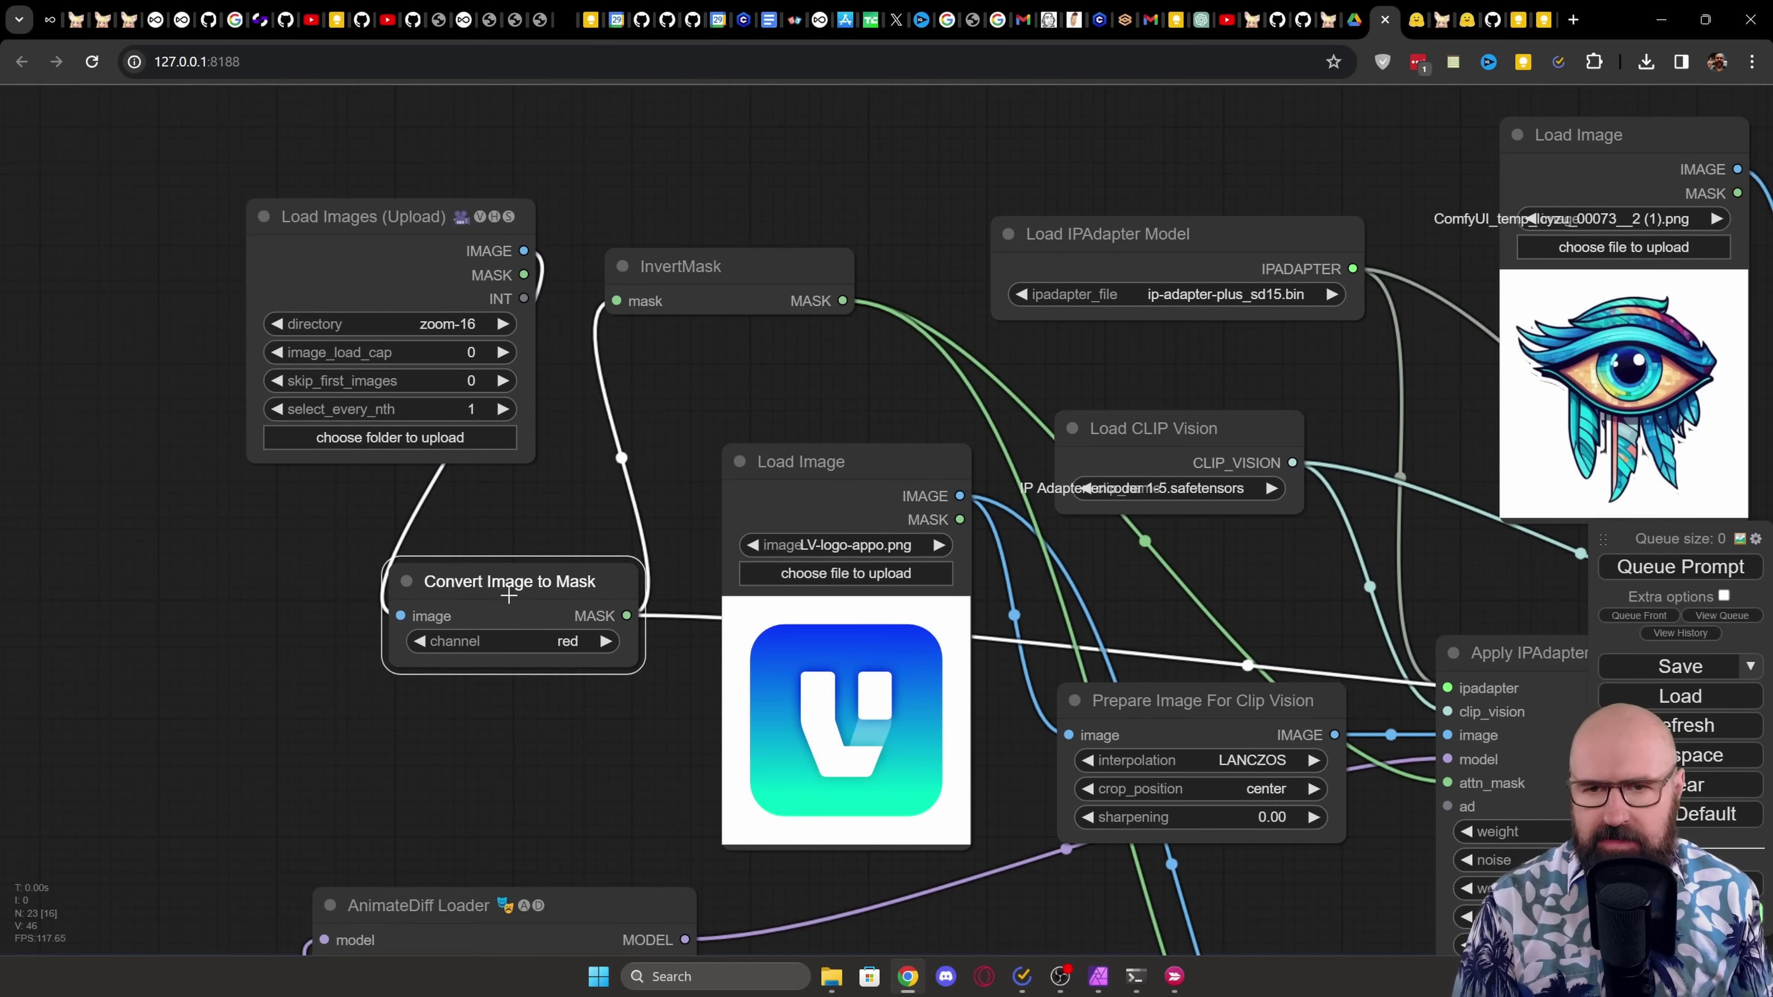
left_click_drag(509, 593, 515, 589)
left_click_drag(735, 275, 773, 299)
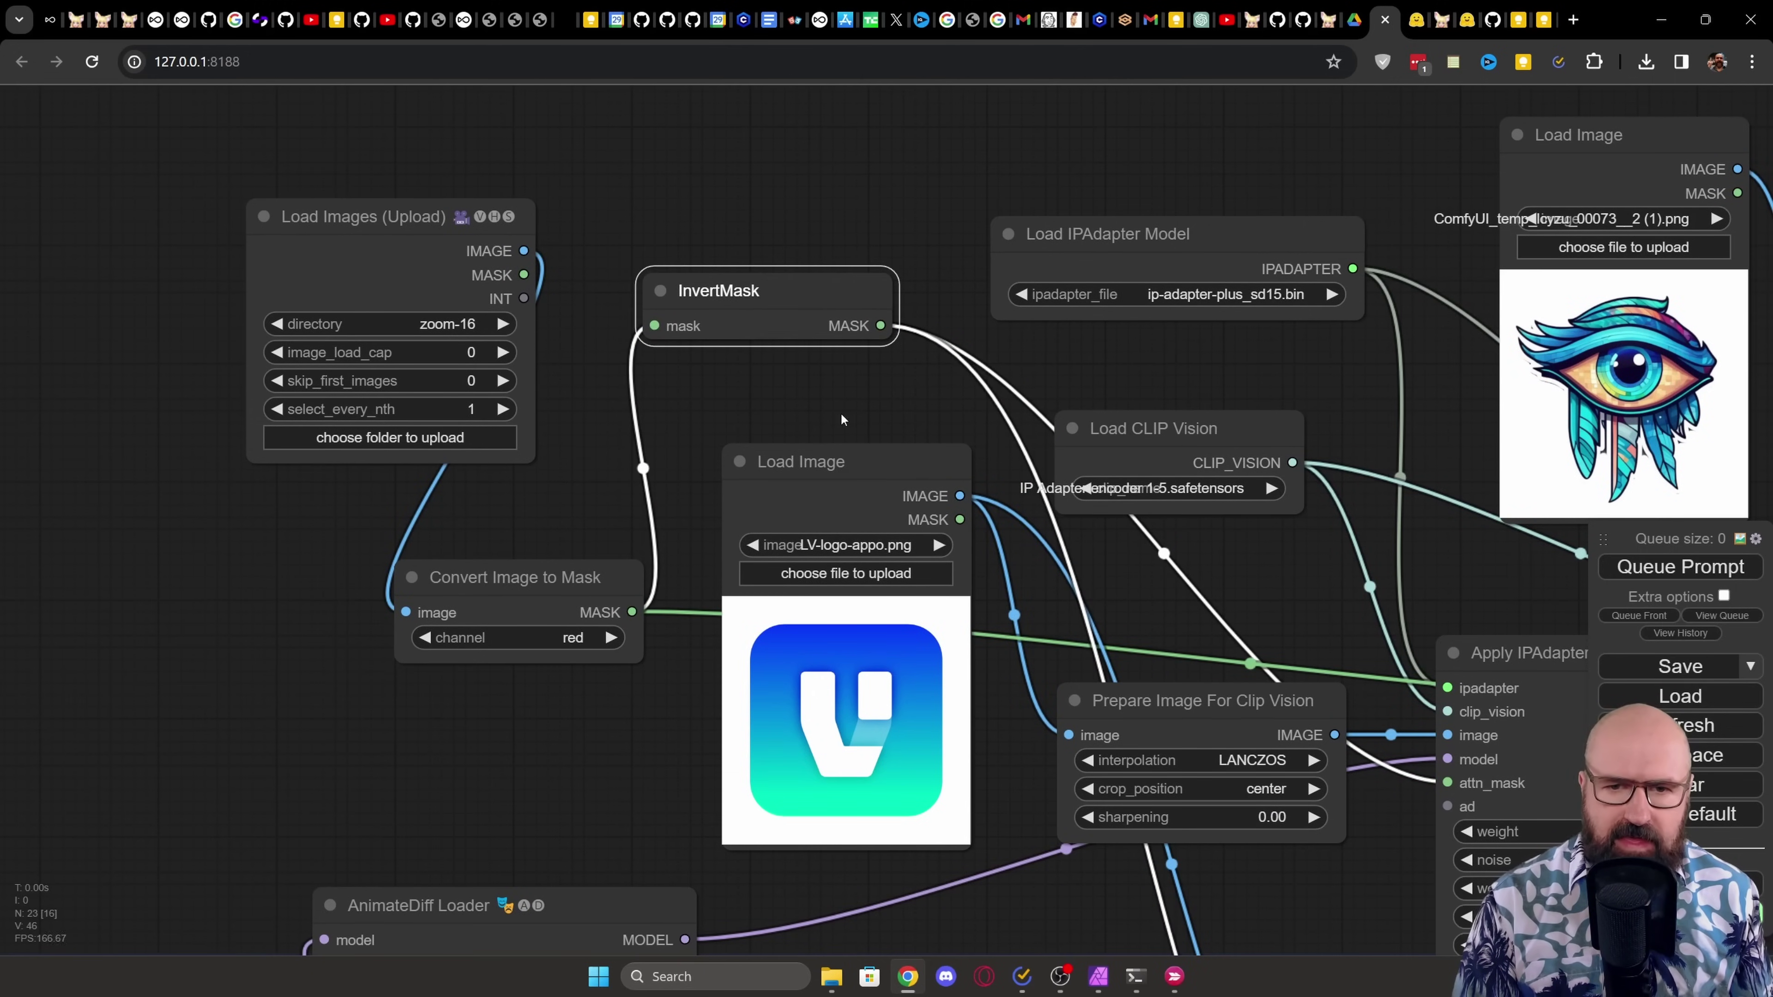
left_click_drag(864, 461, 824, 479)
mouse_move(1581, 148)
left_mouse_down()
mouse_move(1556, 143)
mouse_move(1609, 144)
mouse_move(1569, 140)
left_mouse_up()
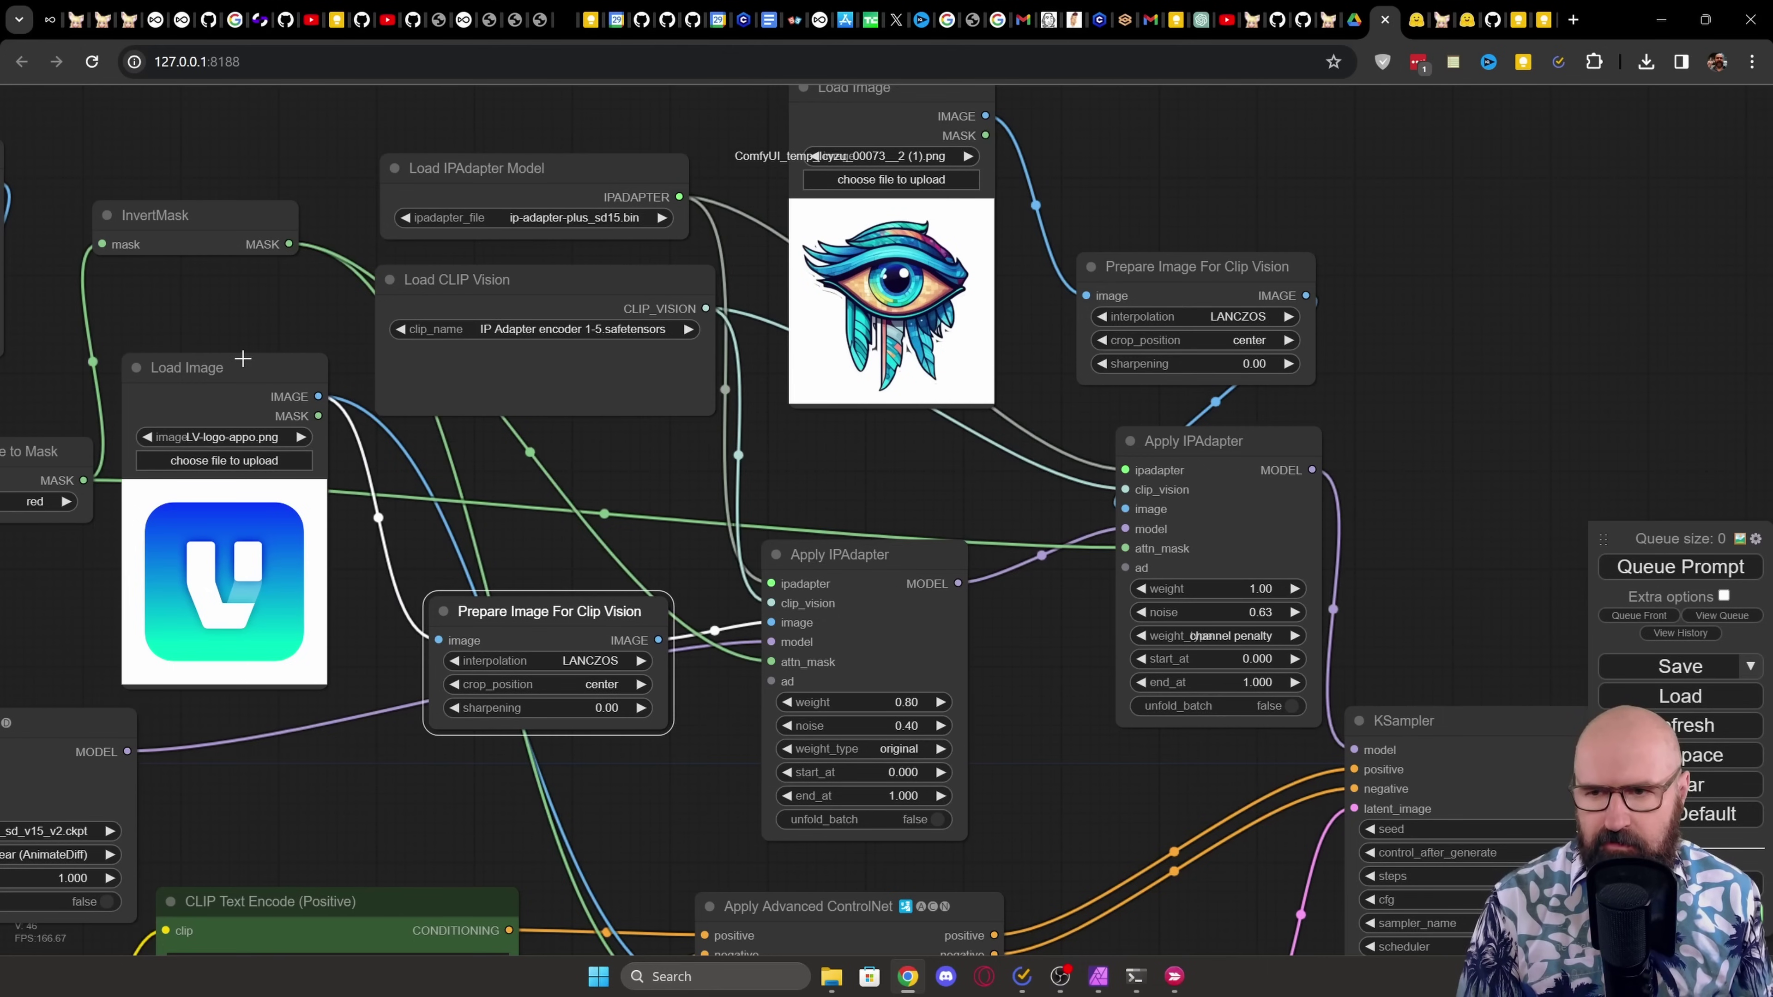
mouse_move(243, 358)
left_mouse_down()
mouse_move(272, 316)
mouse_move(260, 335)
left_mouse_up()
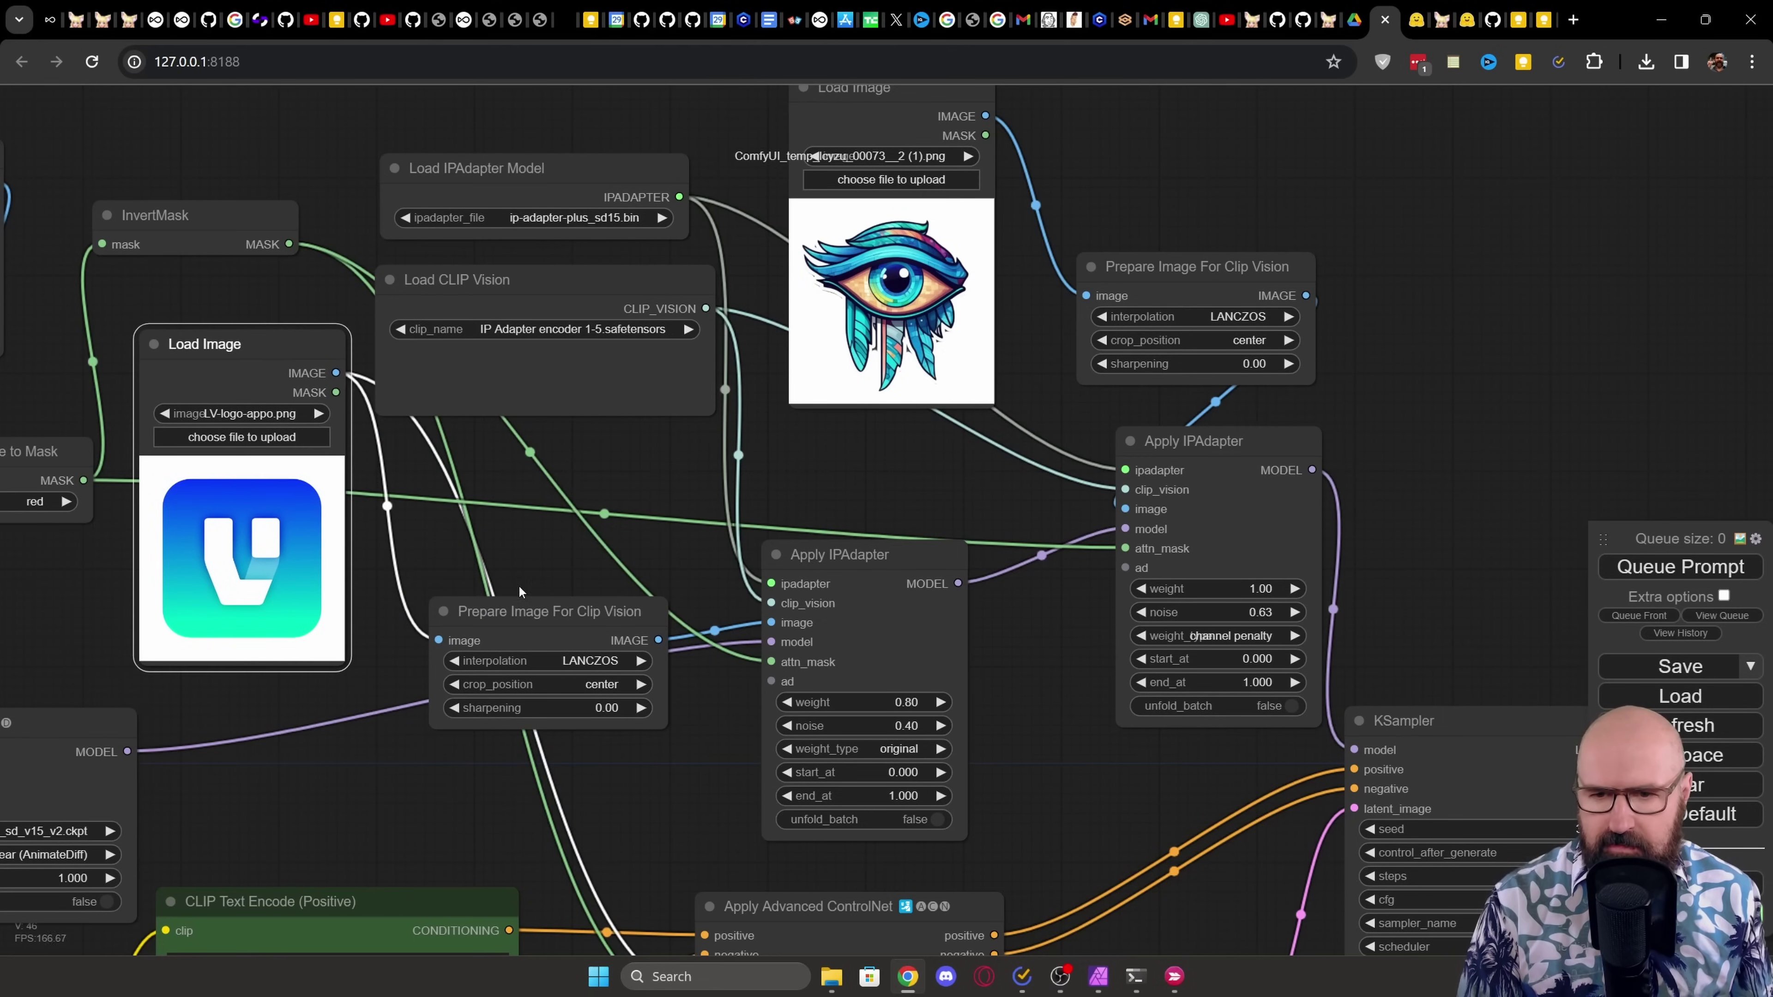
- Align both Prepare Image For Clip Vision and Apply IPAdapter nodes with their Load Image inputs
mouse_move(586, 608)
left_mouse_down()
mouse_move(595, 625)
mouse_move(579, 579)
left_mouse_up()
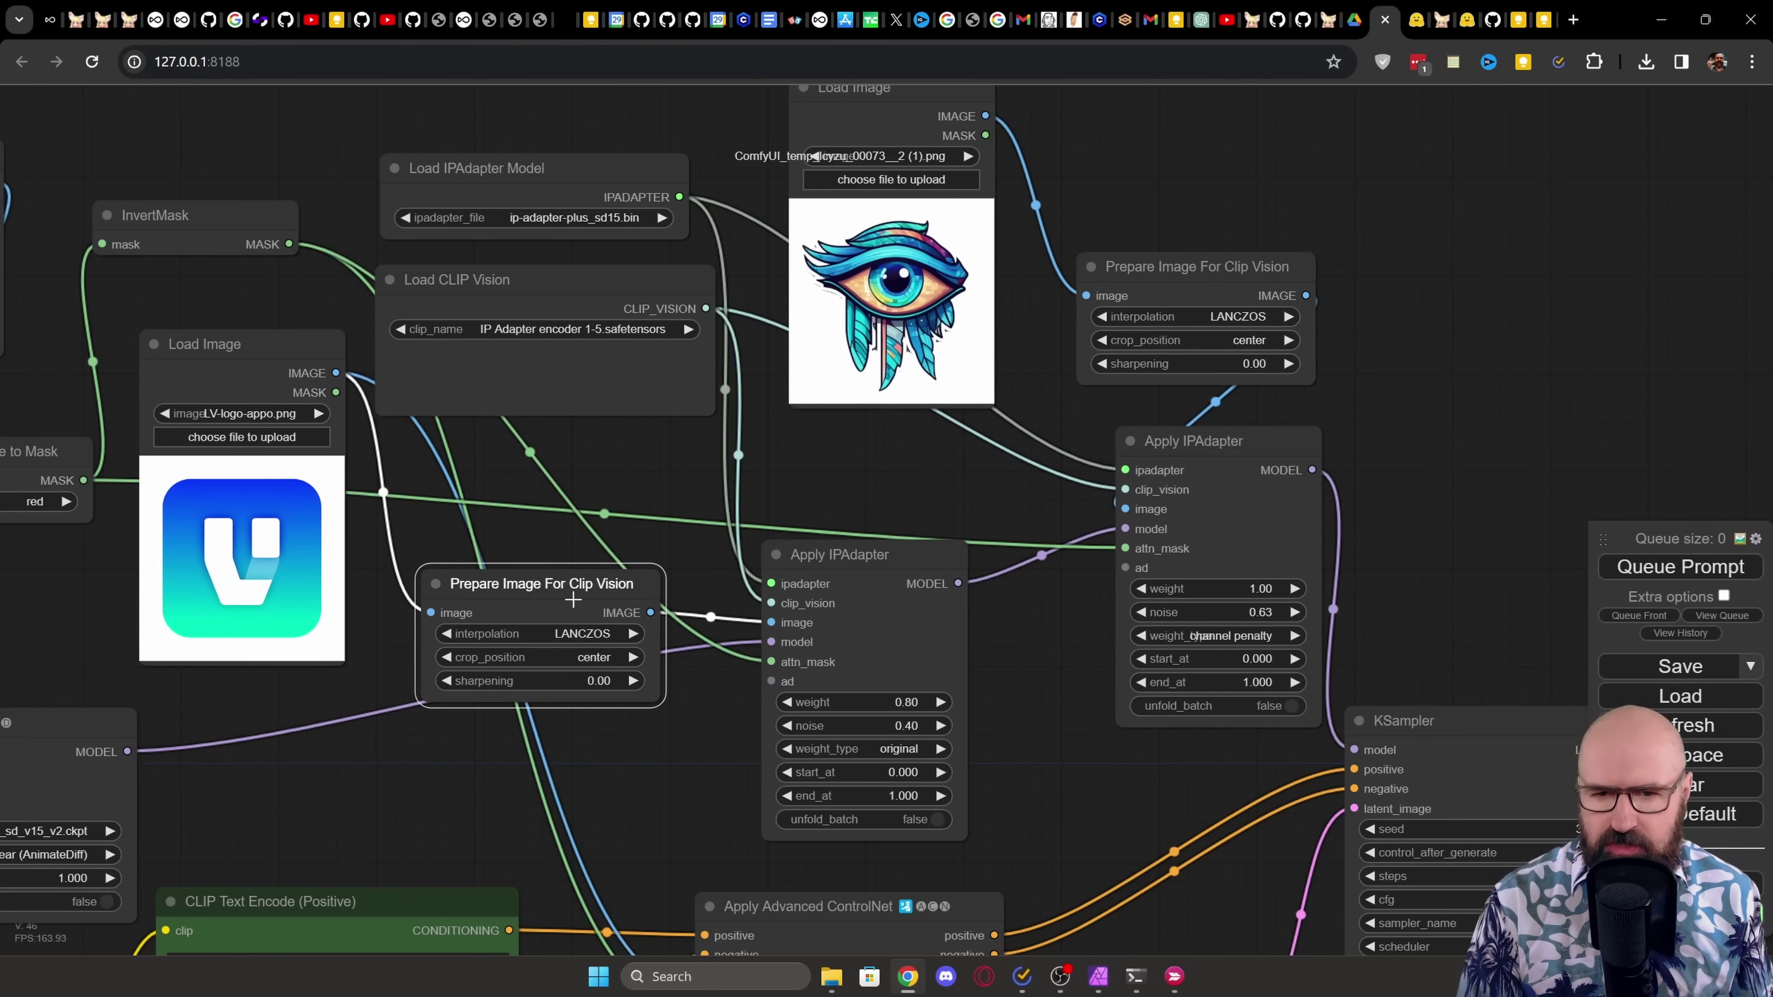
mouse_move(893, 541)
left_mouse_down()
mouse_move(865, 528)
mouse_move(887, 527)
left_mouse_up()
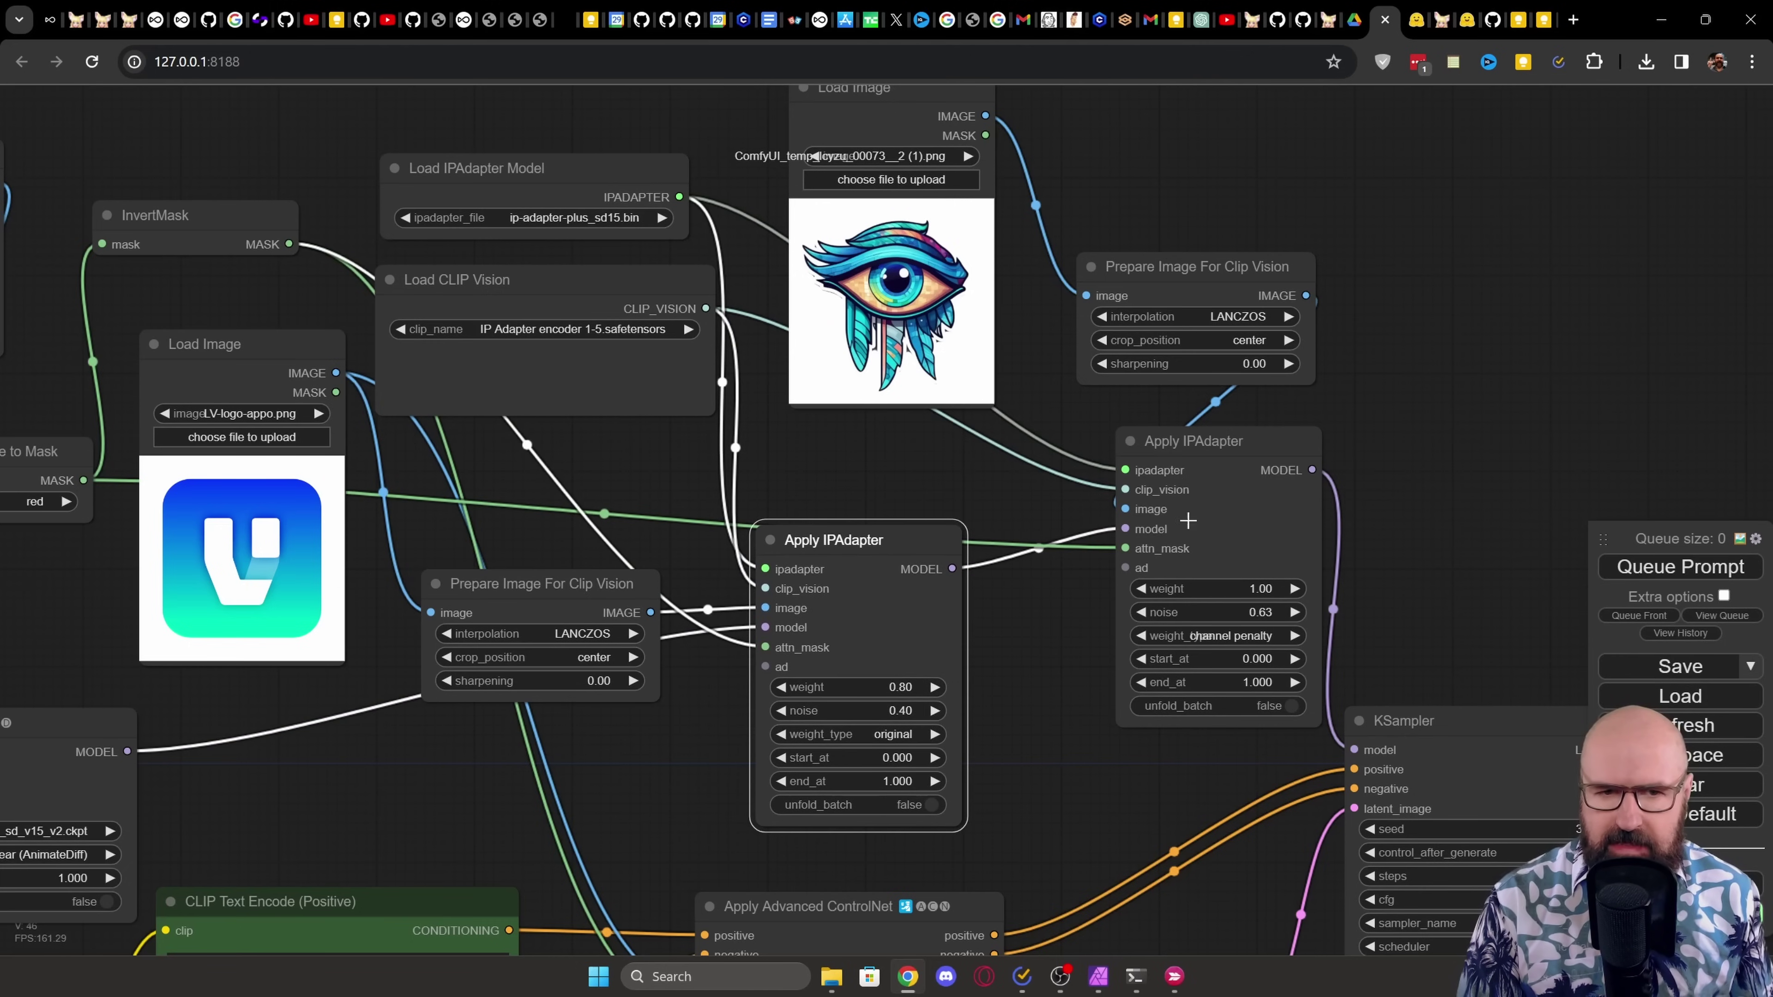
mouse_move(1246, 450)
left_mouse_down()
mouse_move(1262, 438)
mouse_move(1247, 455)
left_mouse_up()
left_click_drag(870, 107, 866, 137)
left_click_drag(1221, 275, 1200, 273)
left_click_drag(1239, 451, 1229, 444)
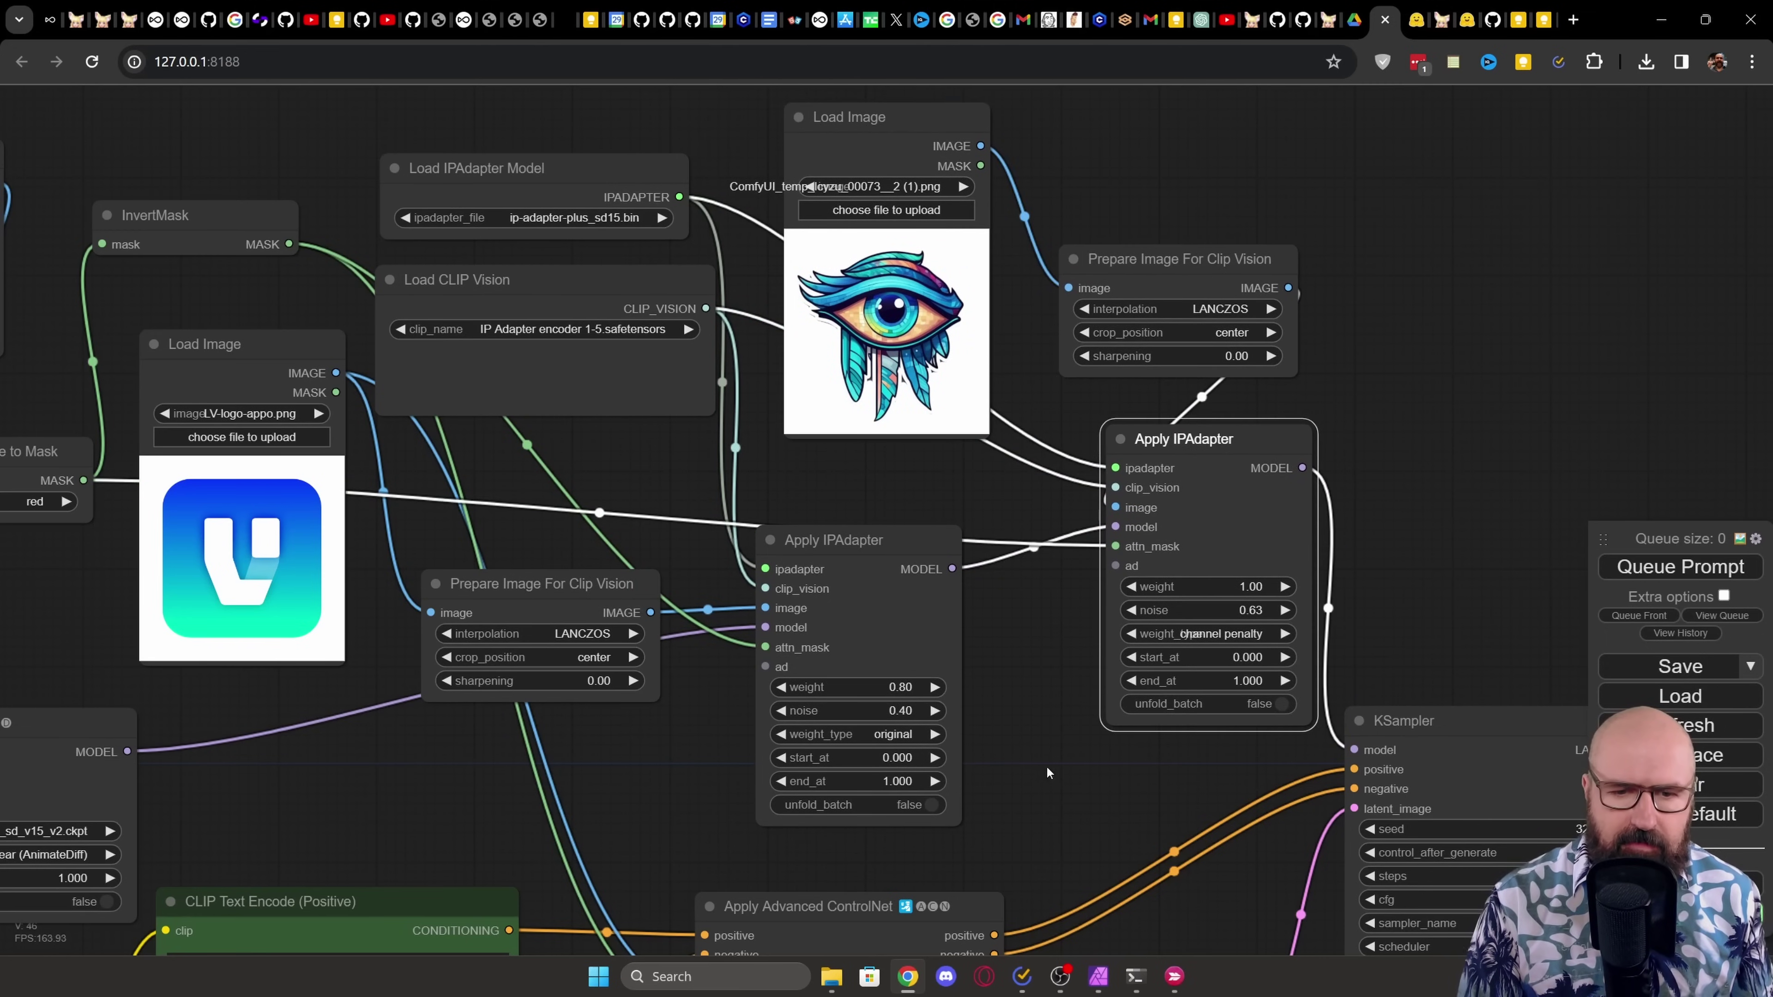
- Fine-tune InvertMask and both Apply IPAdapter positions, then bring the ControlNet and KSampler area into view
left_click_drag(1029, 824, 1058, 756)
left_click_drag(239, 147, 259, 152)
left_click(874, 472)
left_click_drag(874, 478, 872, 466)
left_click_drag(1243, 368, 1237, 374)
left_click_drag(1062, 802, 1015, 370)
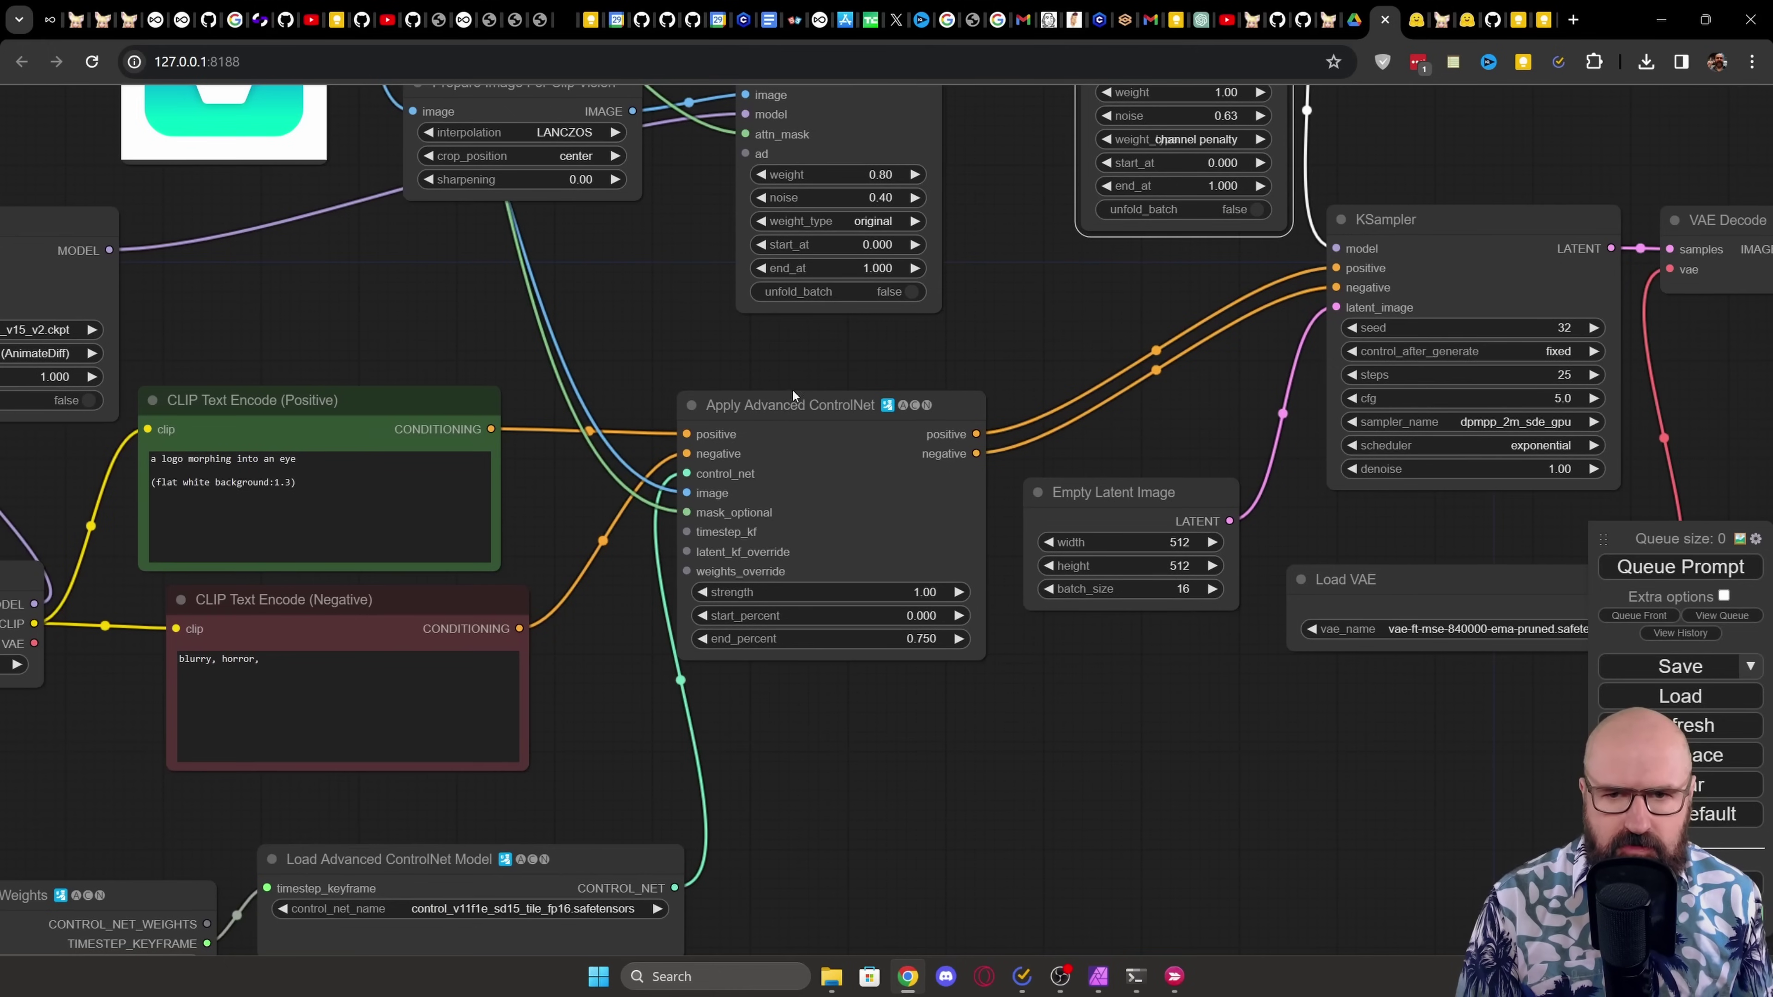
mouse_move(791, 412)
left_mouse_down()
mouse_move(776, 418)
mouse_move(803, 412)
left_mouse_up()
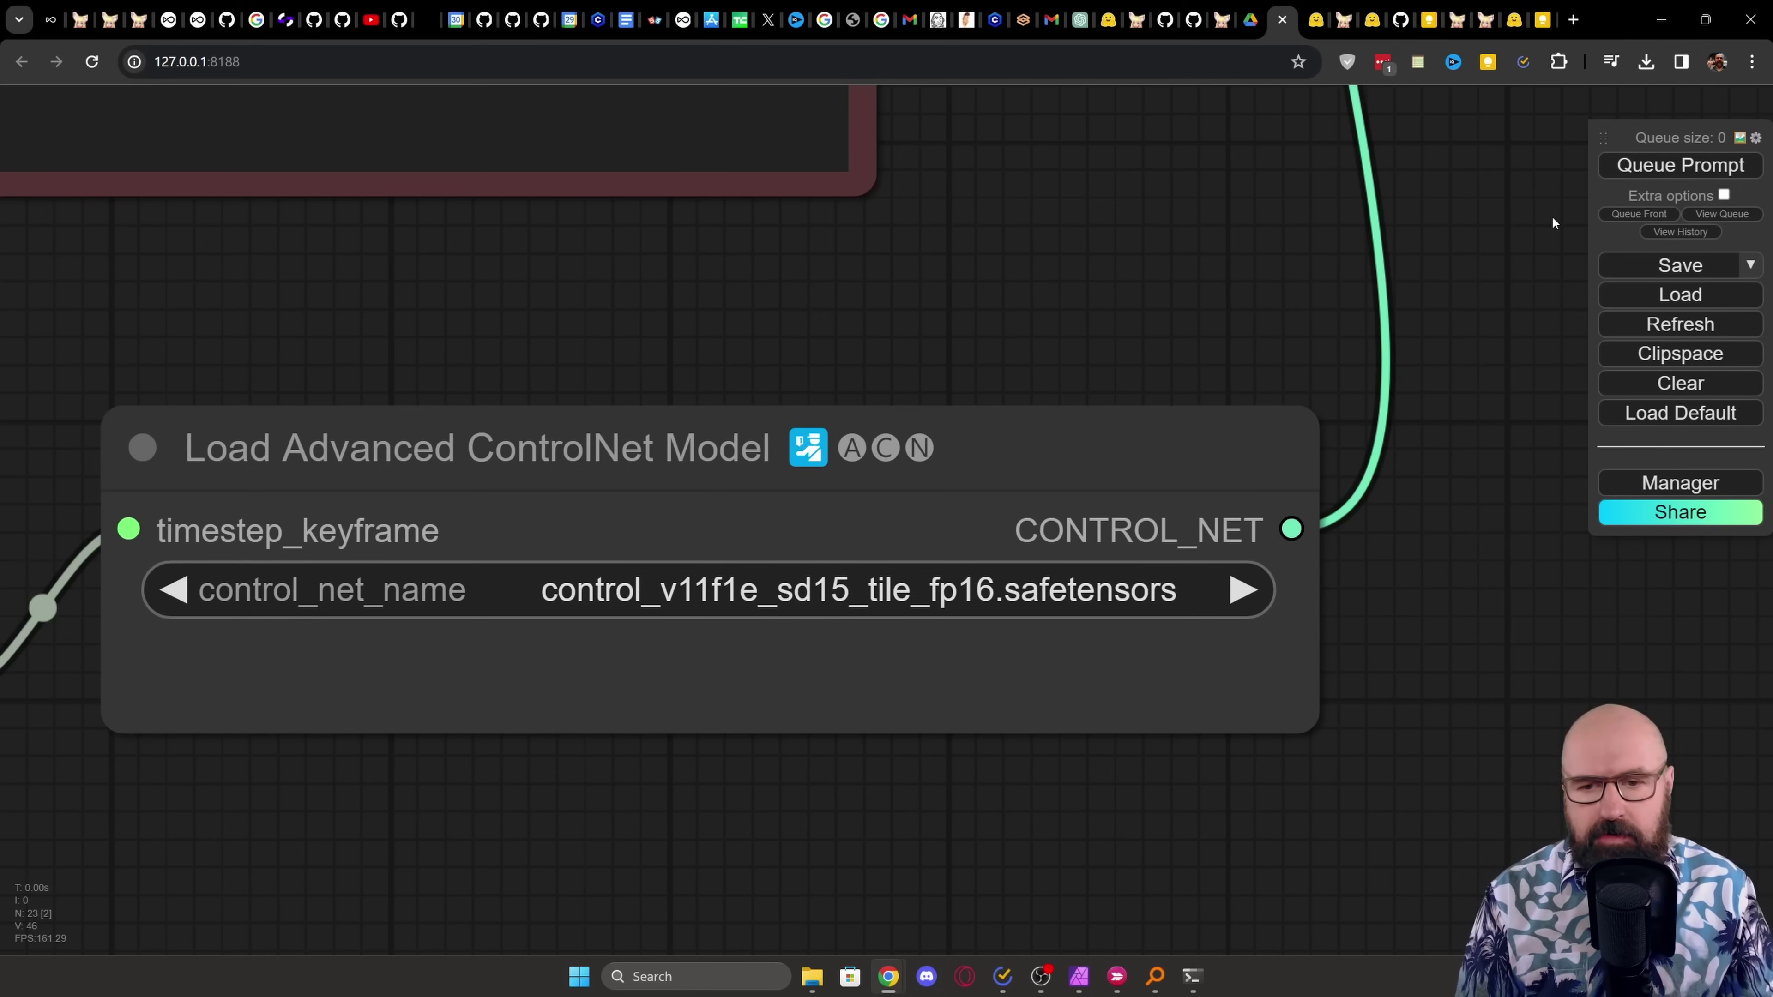
left_click(1652, 487)
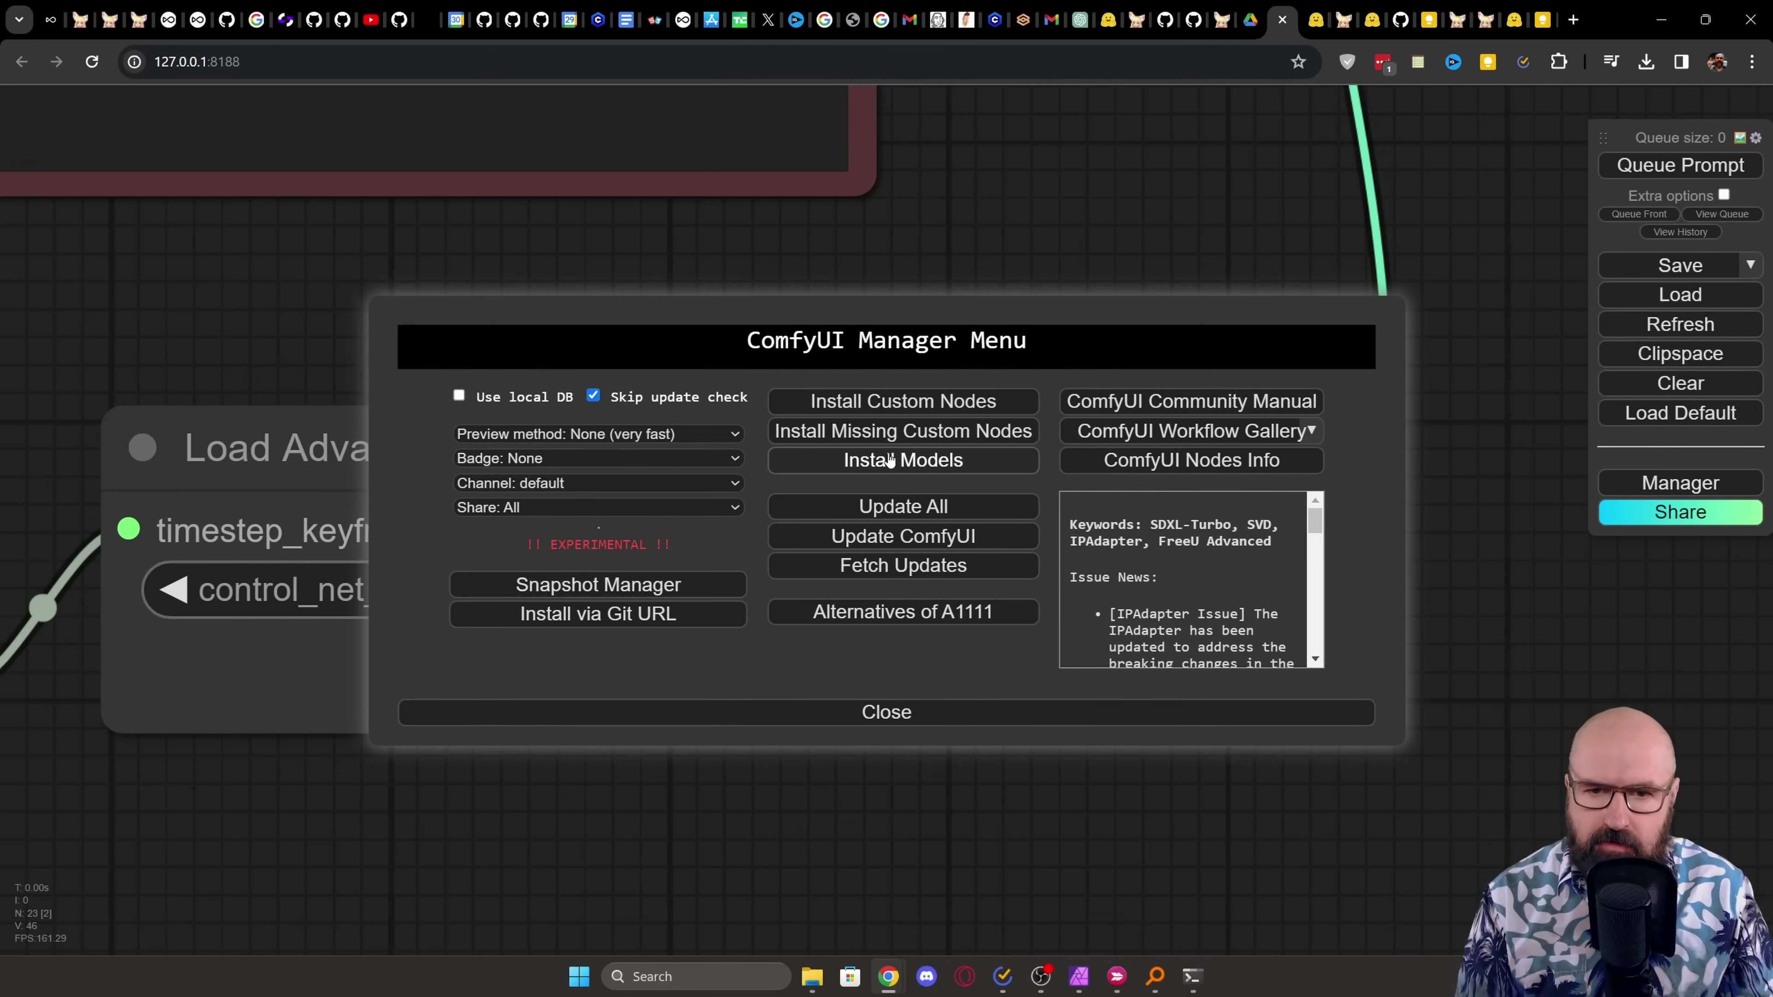
left_click(868, 465)
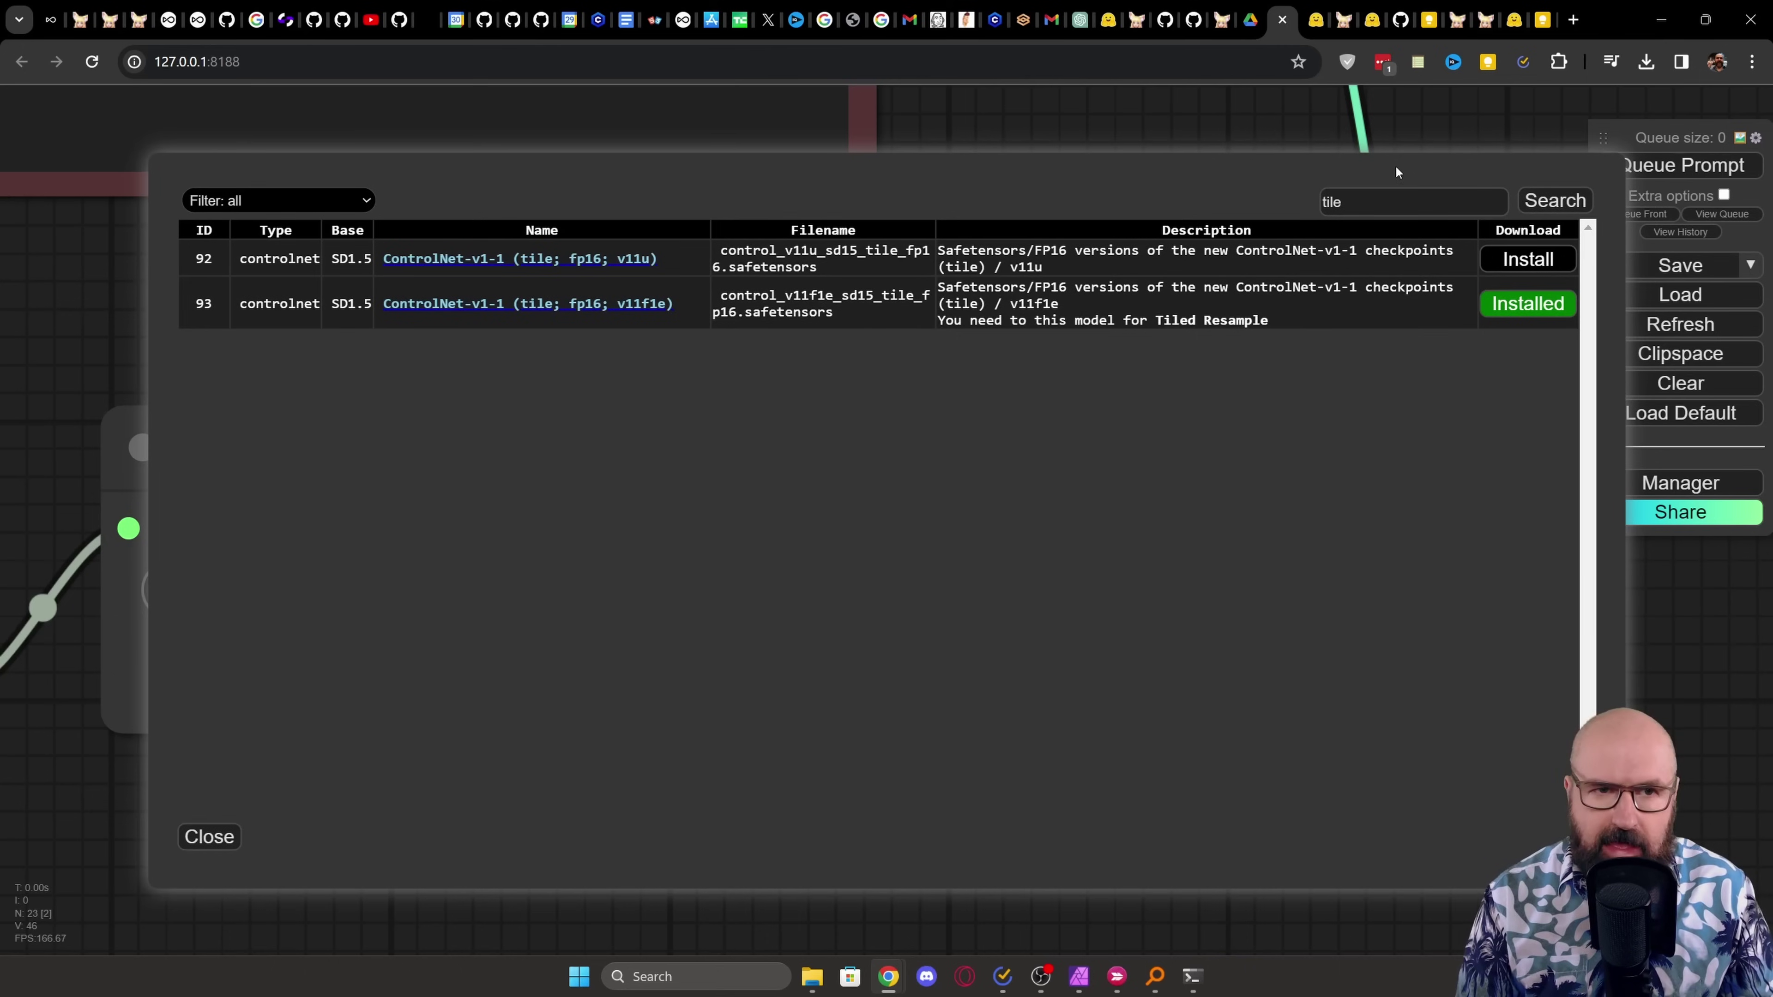
left_click(1373, 200)
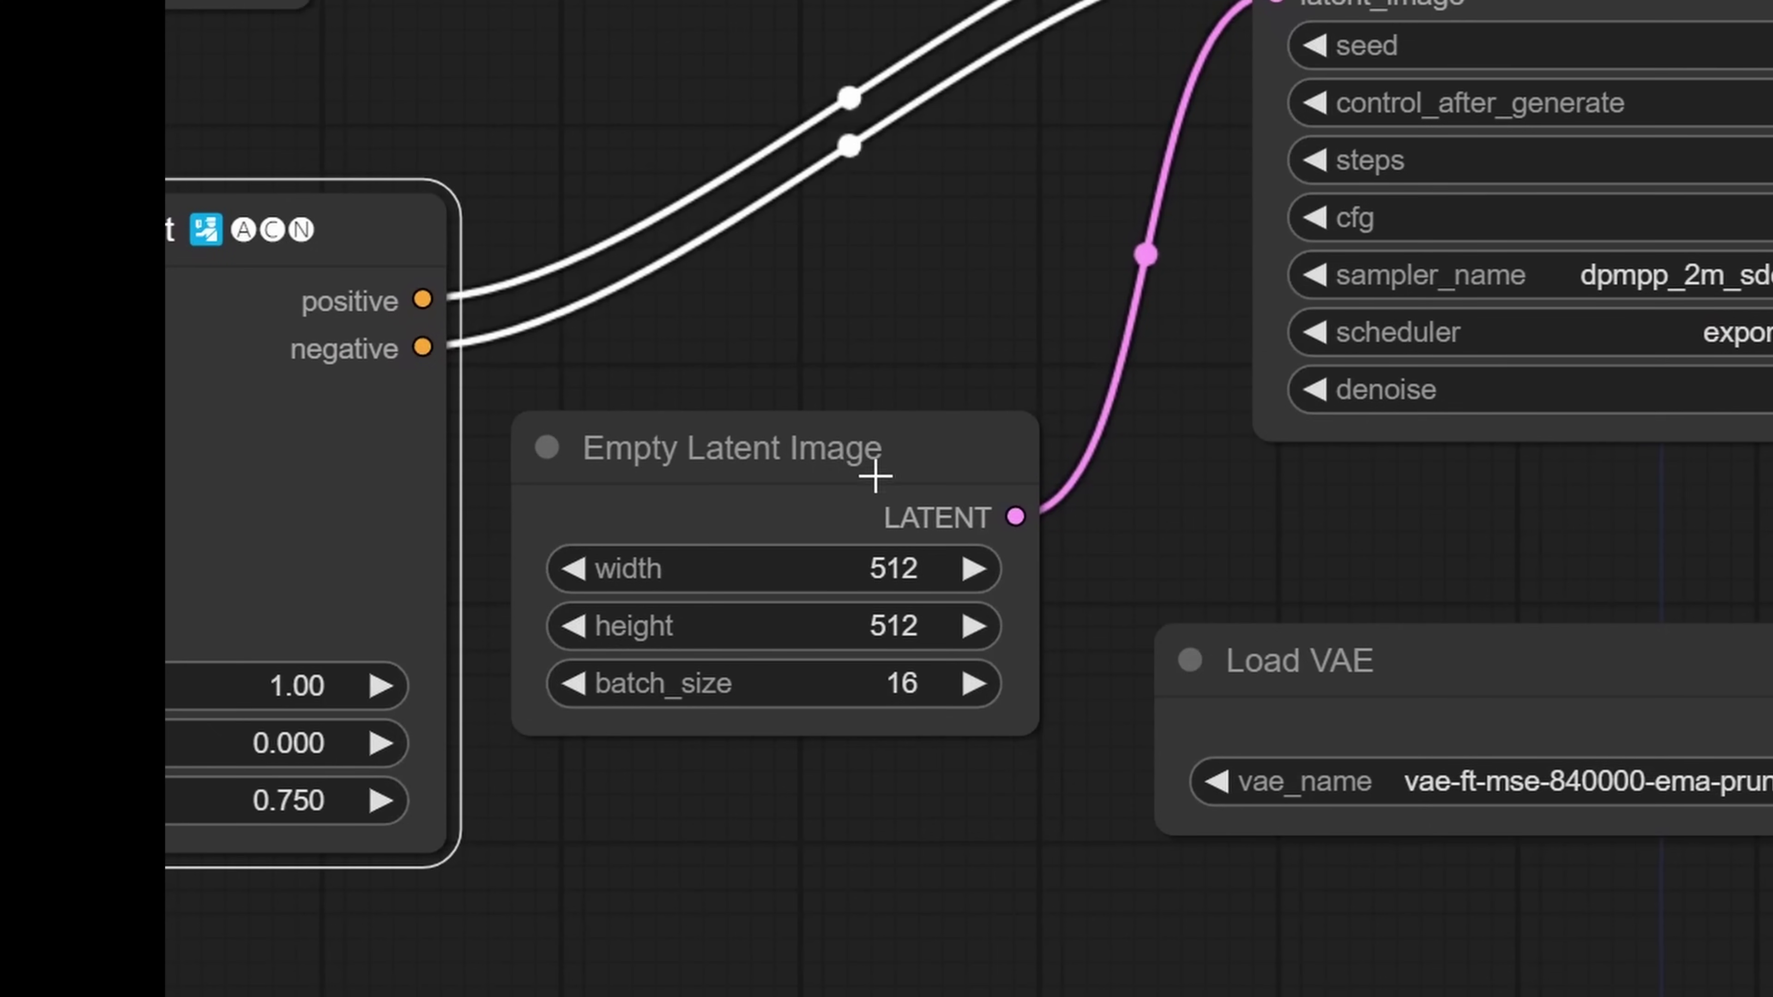
- Move Empty Latent Image up, VAE Decode toward the KSampler, nudge Video Combine, and zoom out
left_click_drag(870, 447, 859, 412)
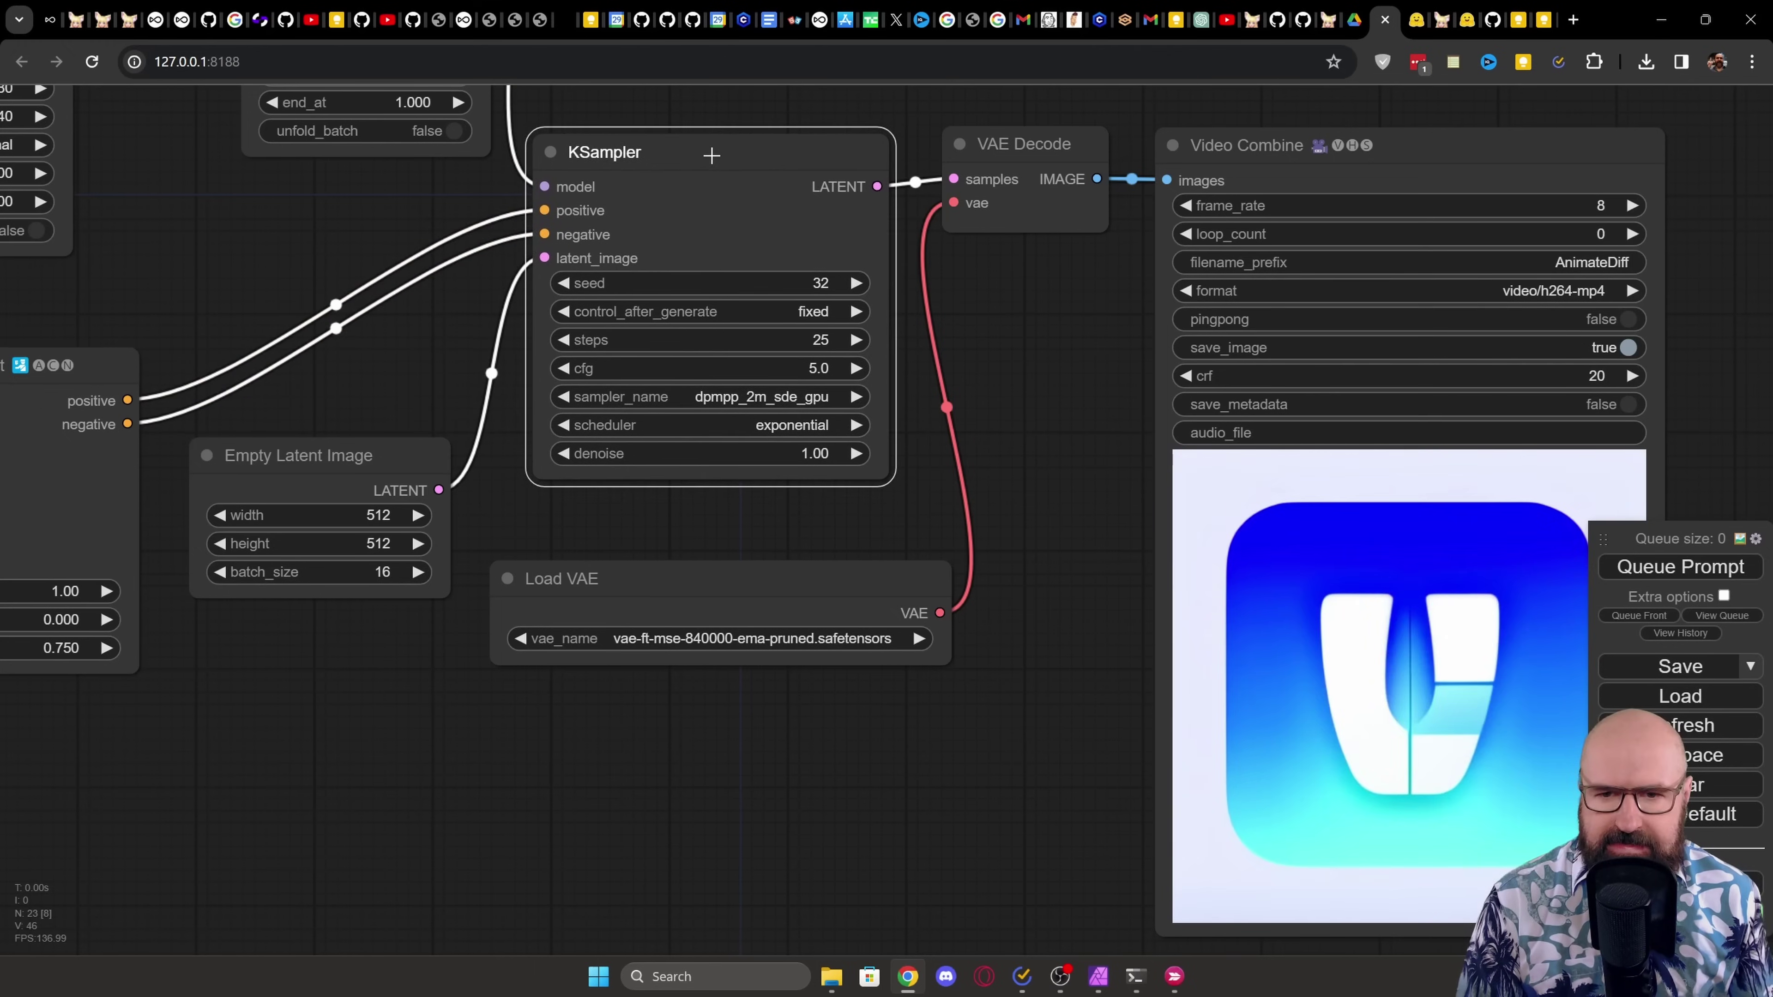
left_click(1063, 162)
left_click_drag(1063, 162, 1034, 157)
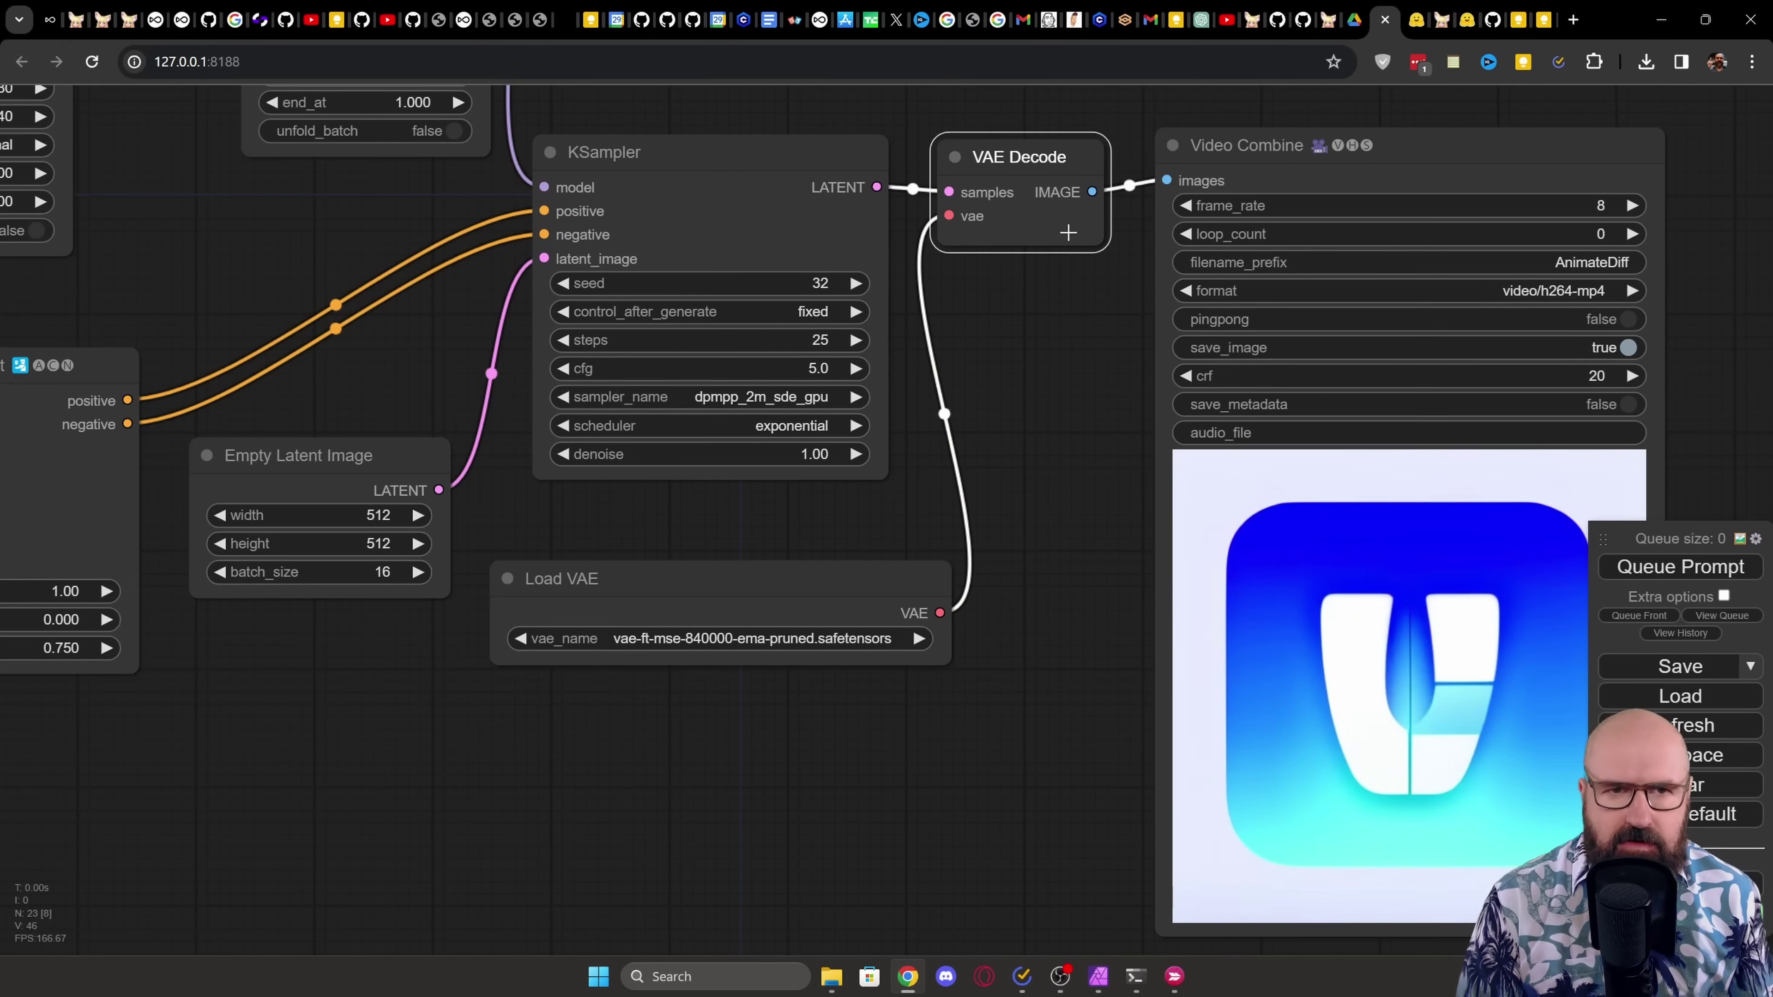
left_click_drag(1438, 145, 1444, 148)
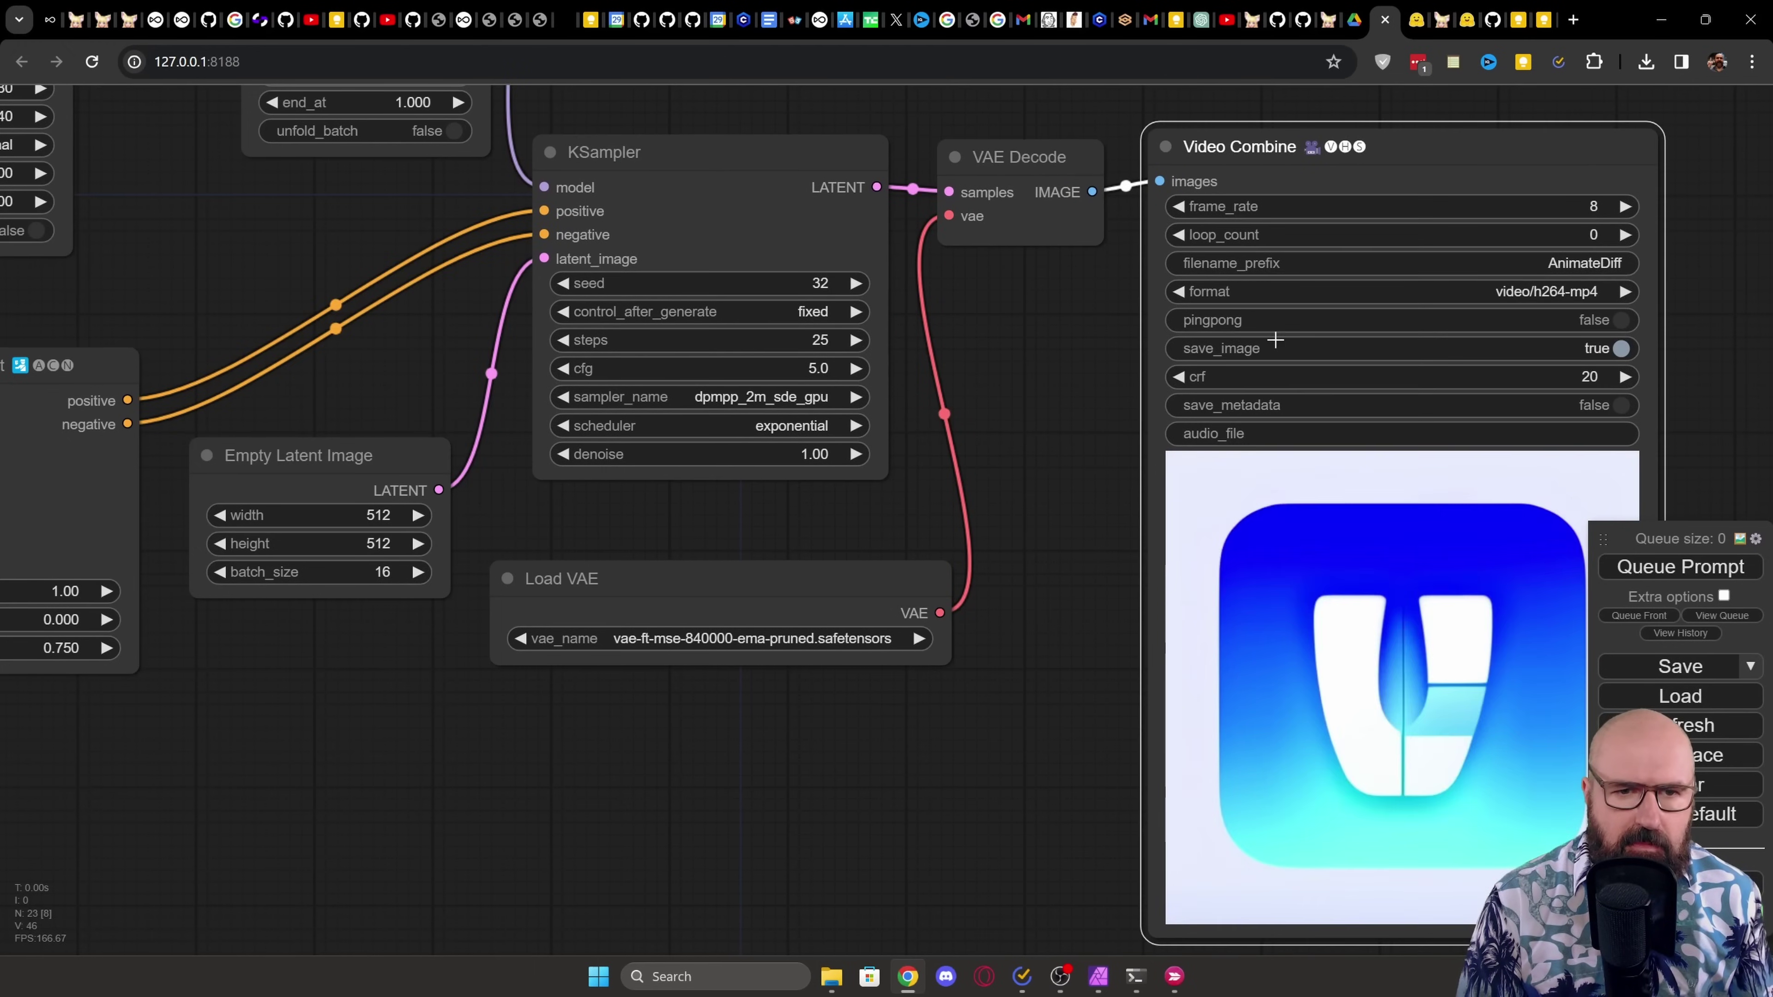
scroll(945, 563, "down", 5)
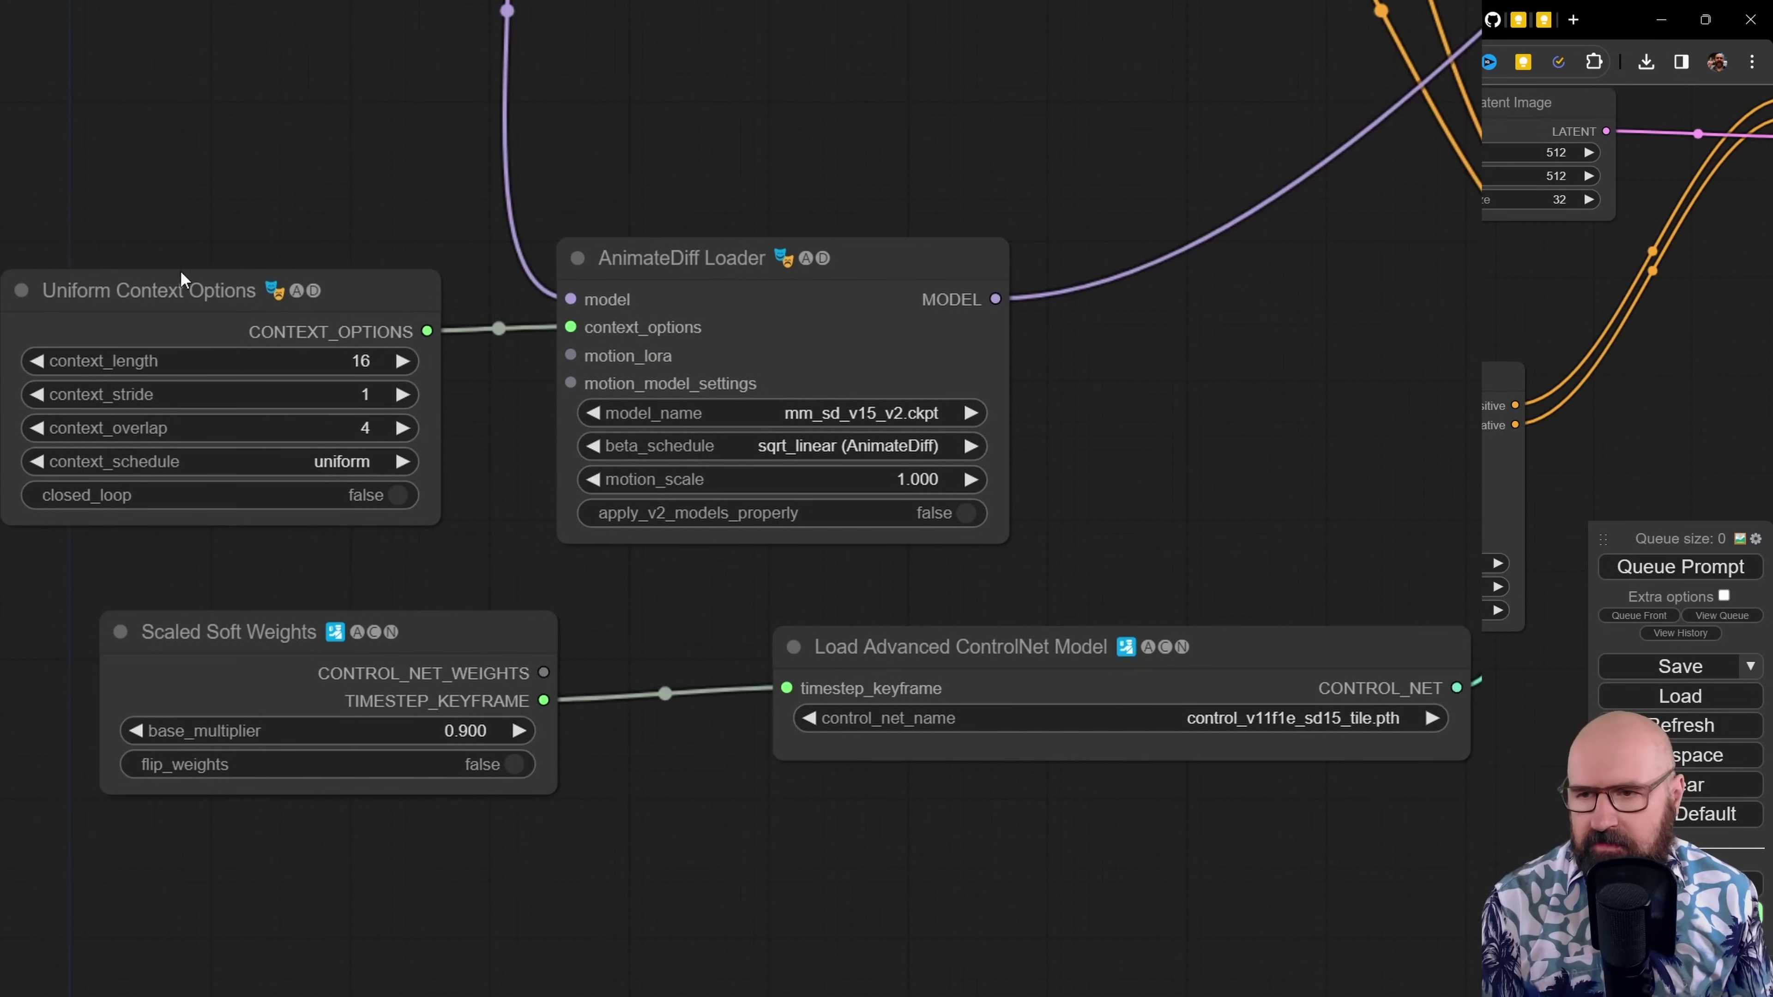
left_click_drag(206, 286, 222, 283)
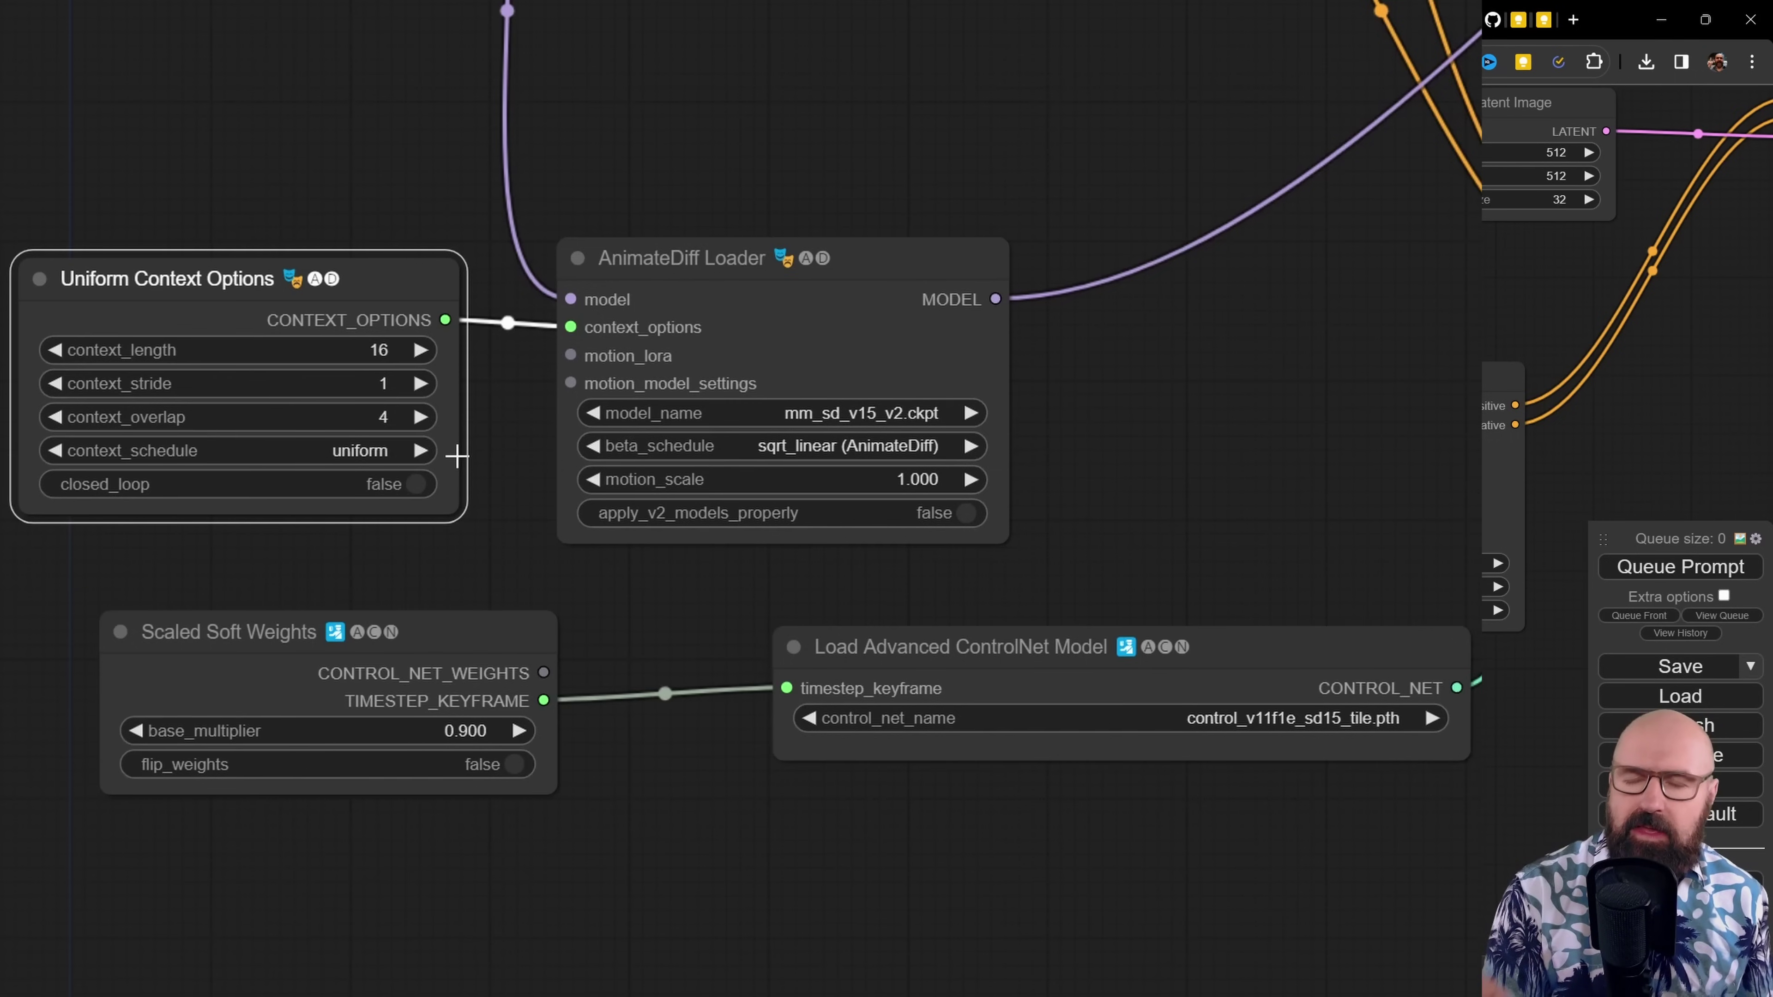
scroll(903, 787, "up", 3)
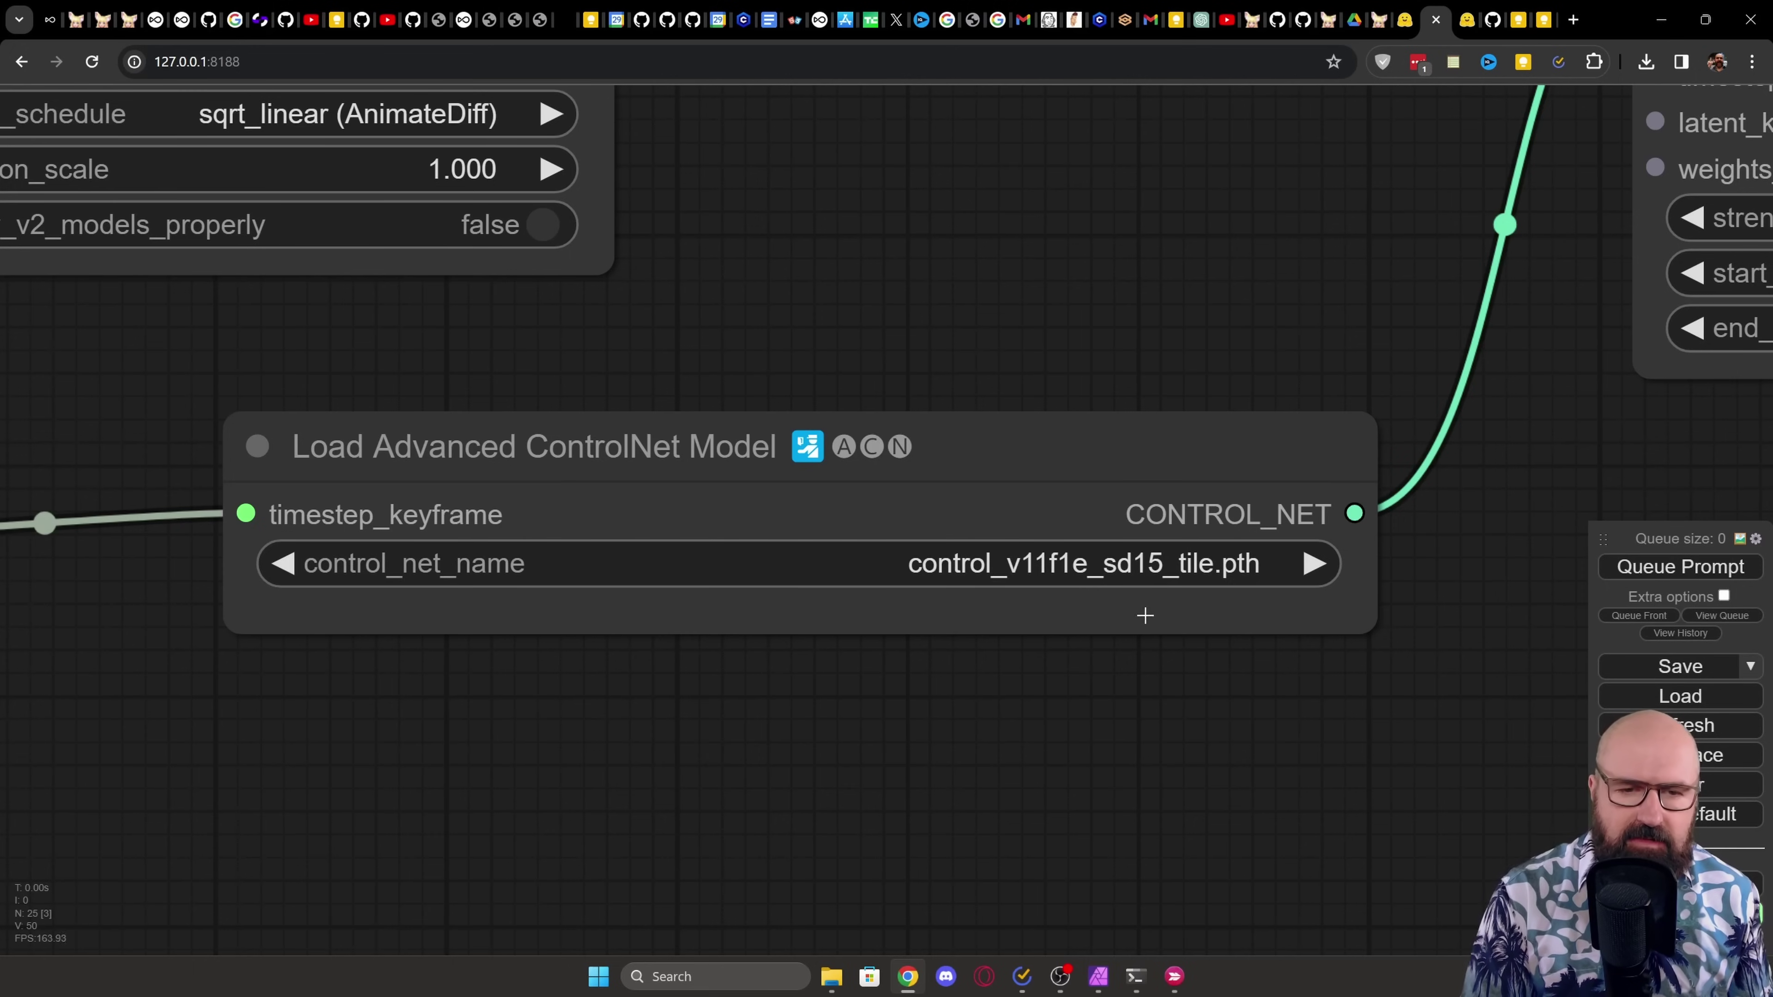
- Show the Hugging Face control_v11f1e_sd15_tile.pth page, then the ComfyUI\models\controlnet folder
key("ctrl+Tab")
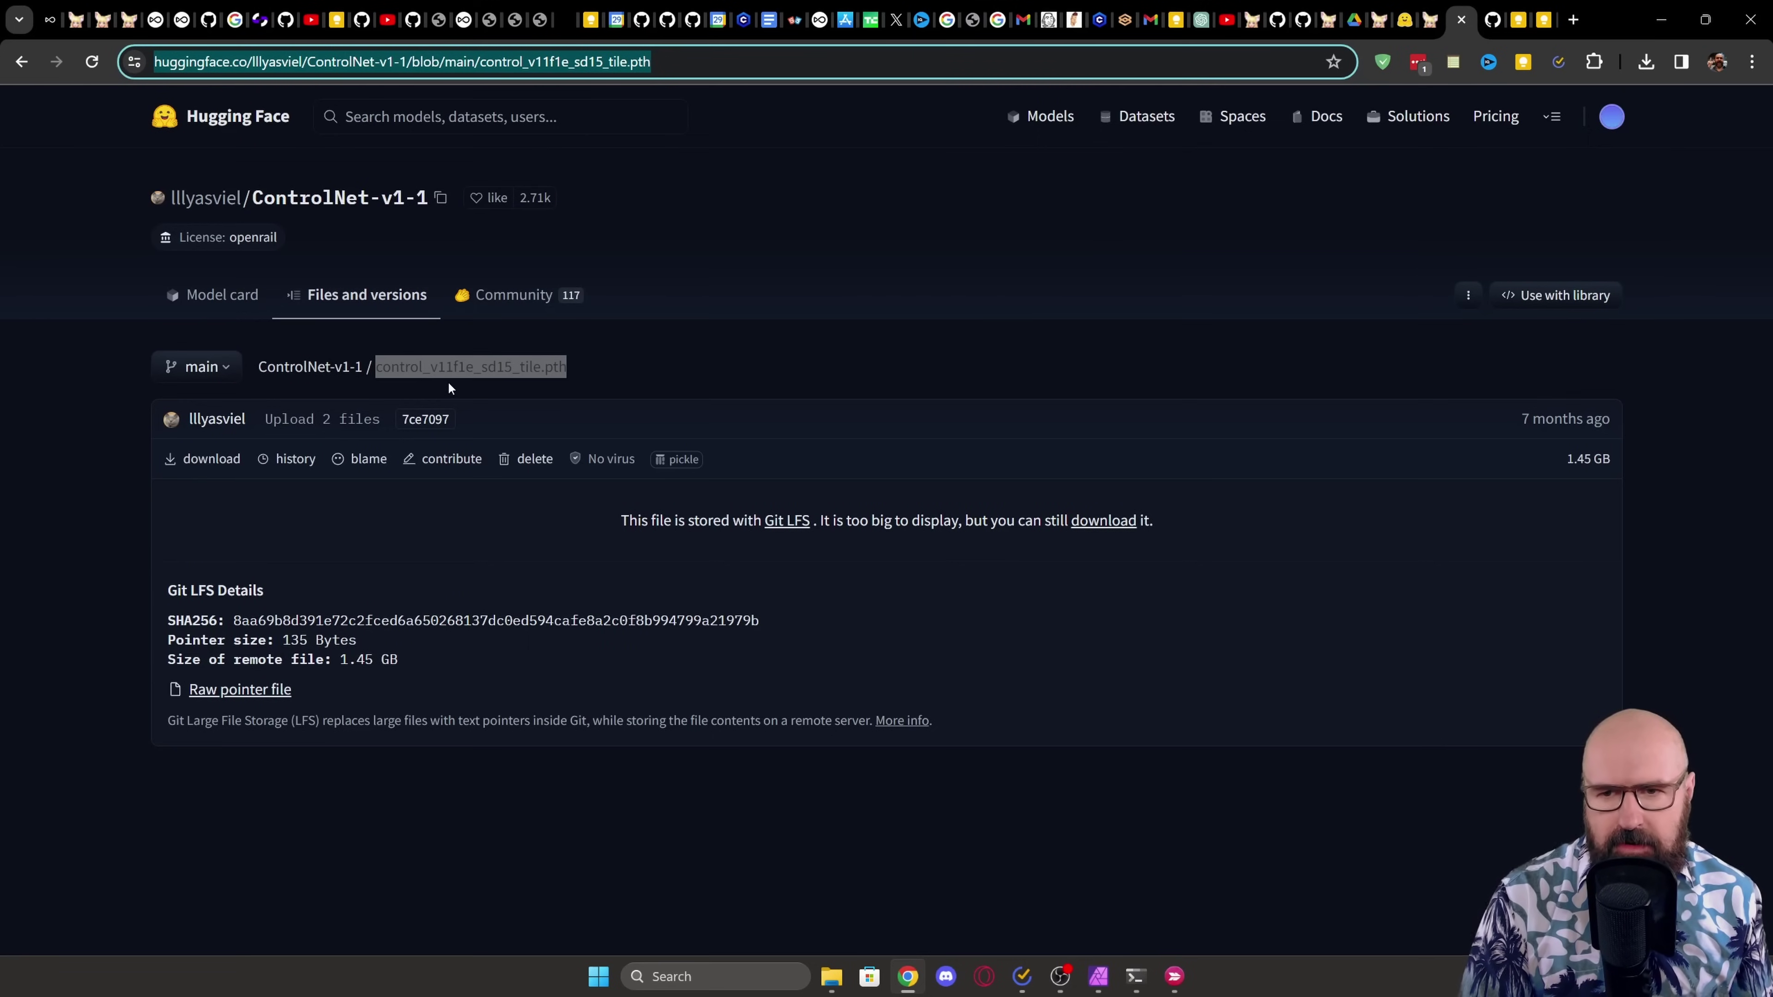
key("alt+Tab")
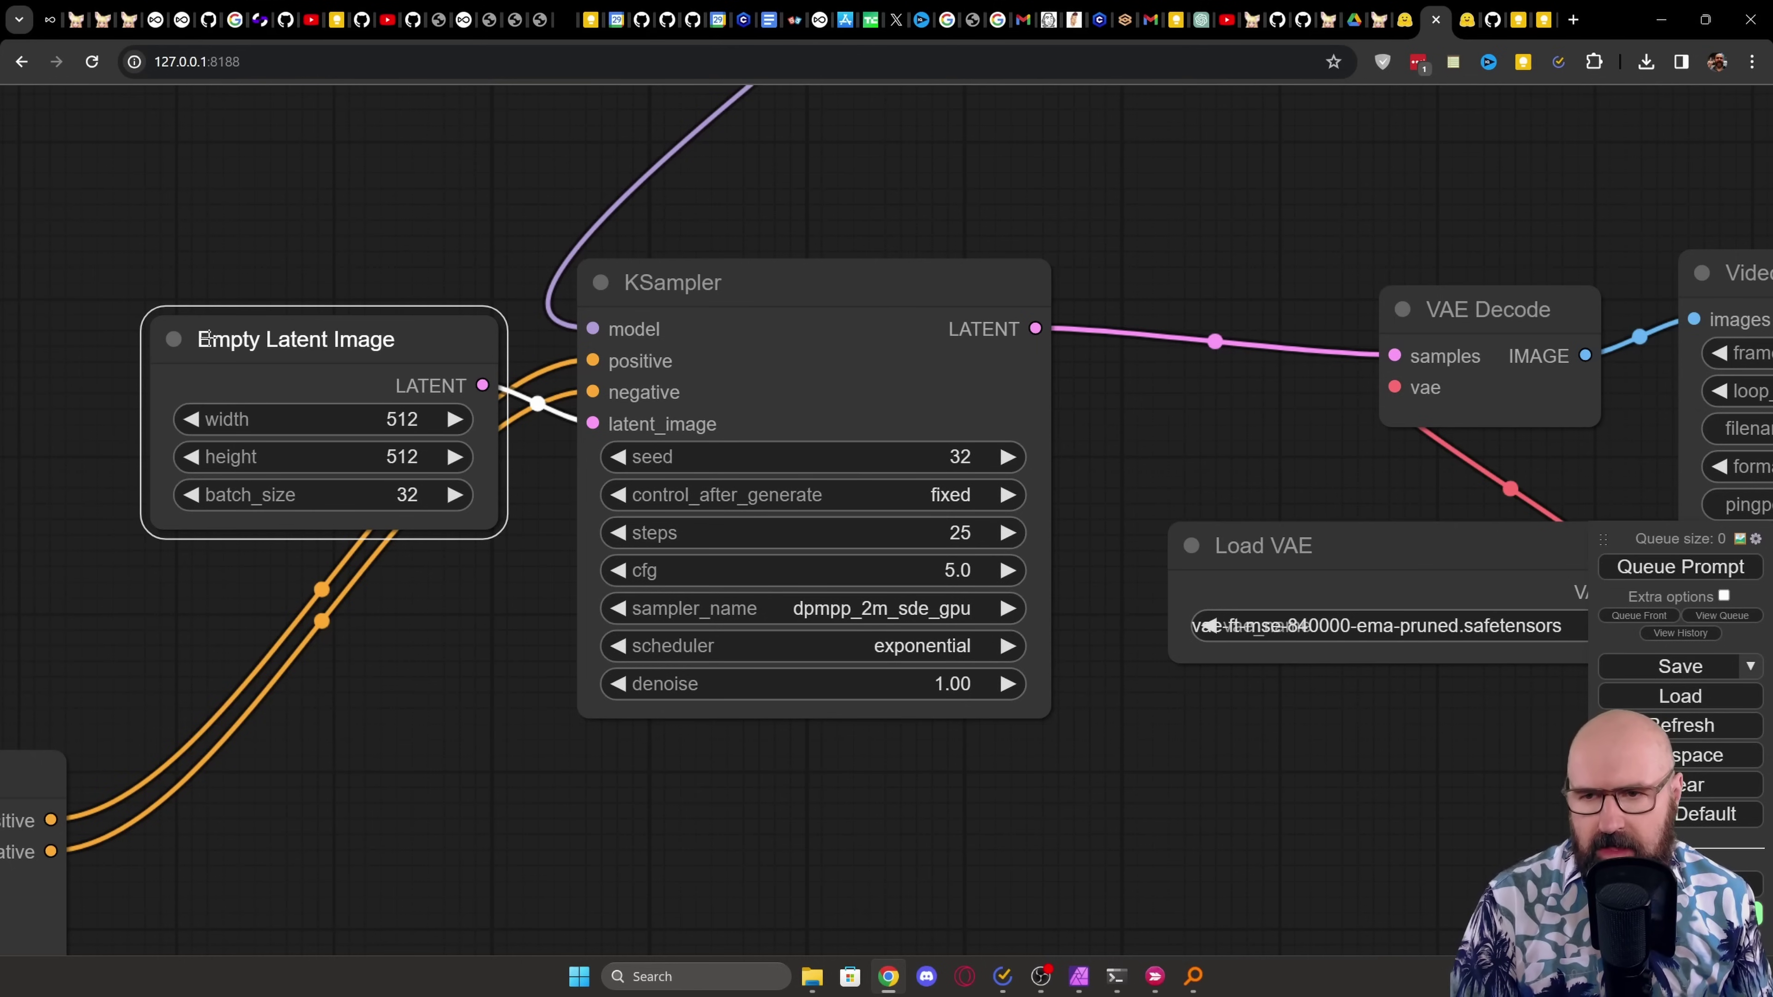
- Drag the batch-32 Empty Latent Image node up next to the KSampler
mouse_move(426, 344)
left_mouse_down()
mouse_move(423, 302)
mouse_move(430, 336)
left_mouse_up()
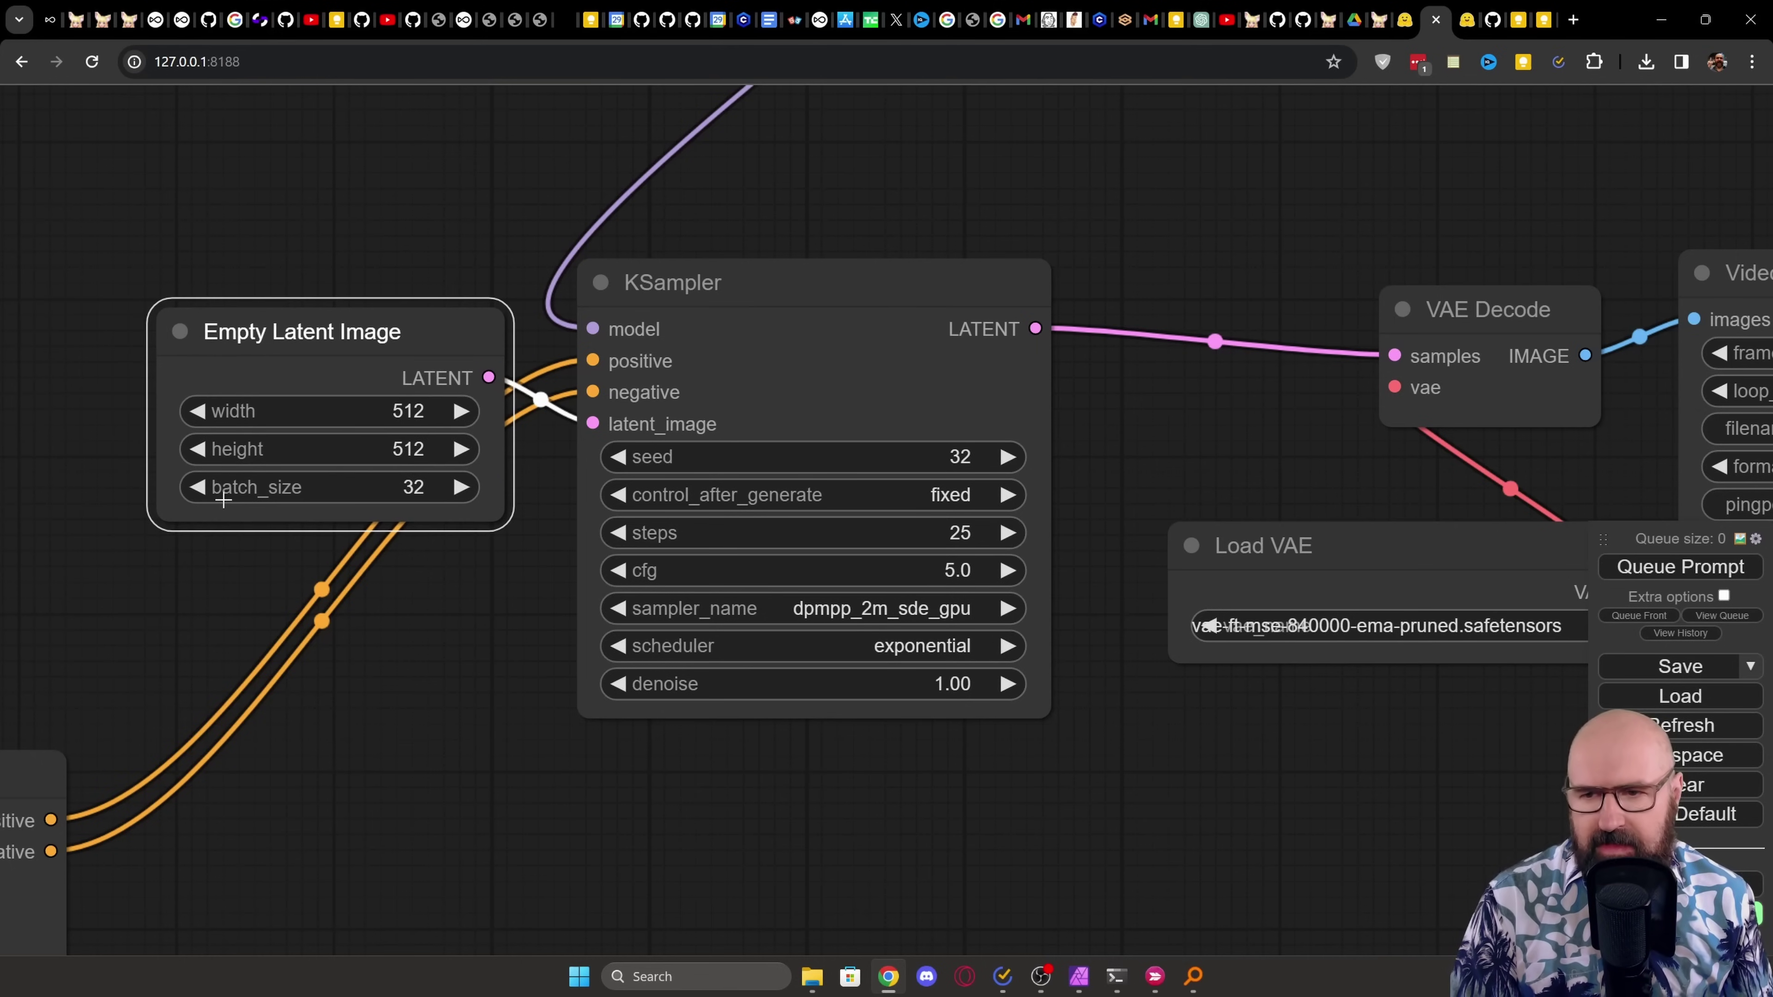